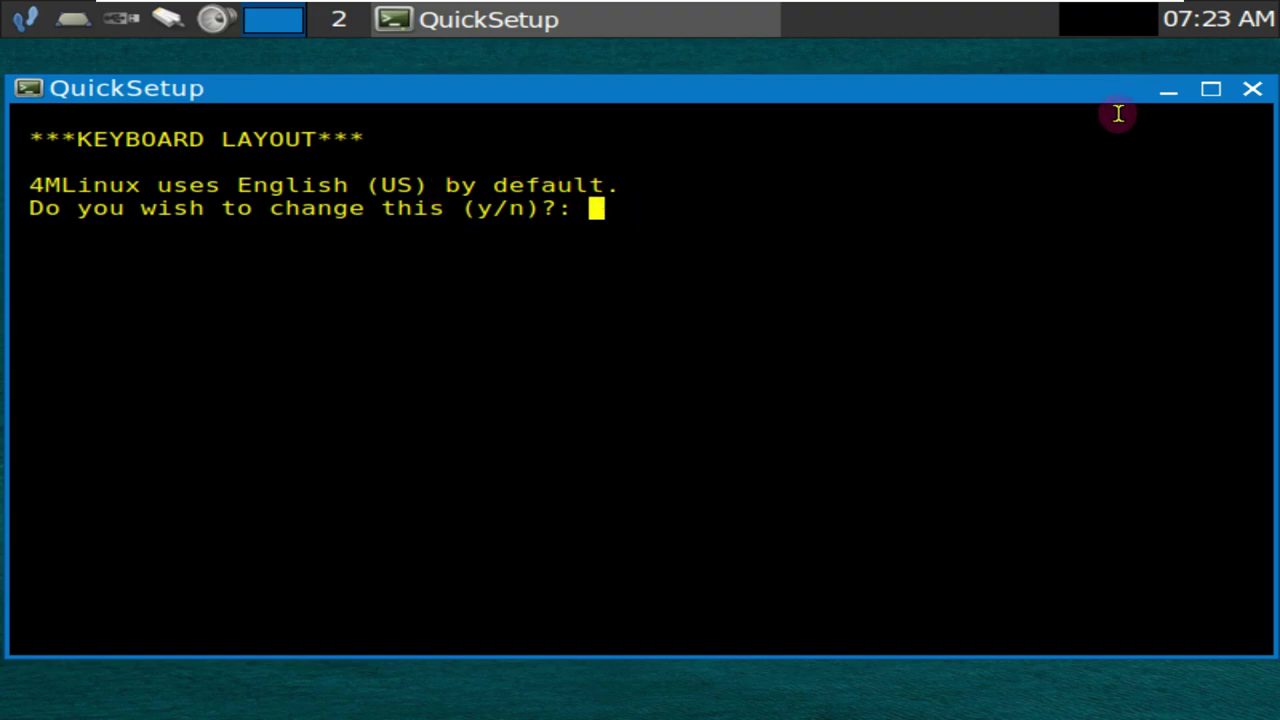
Minimize the QuickSetup keyboard layout window and open the Display/Monitor device settings
left_click(1166, 96)
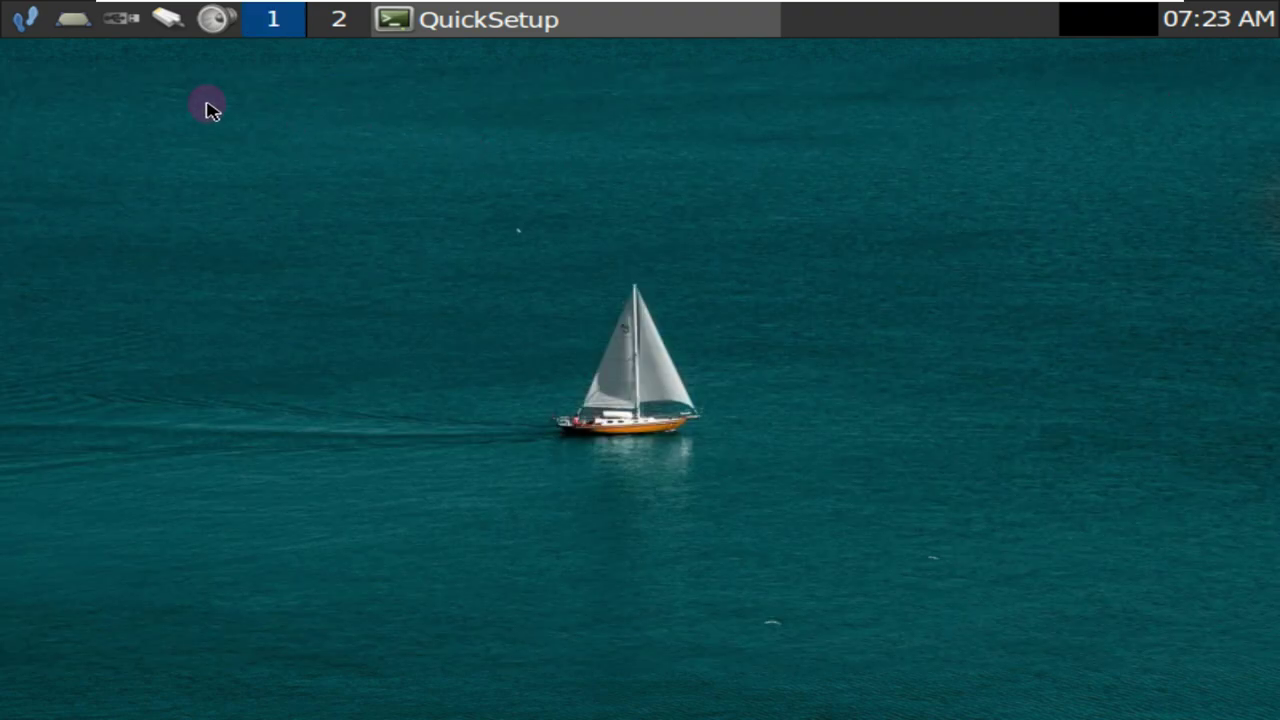
left_click(30, 20)
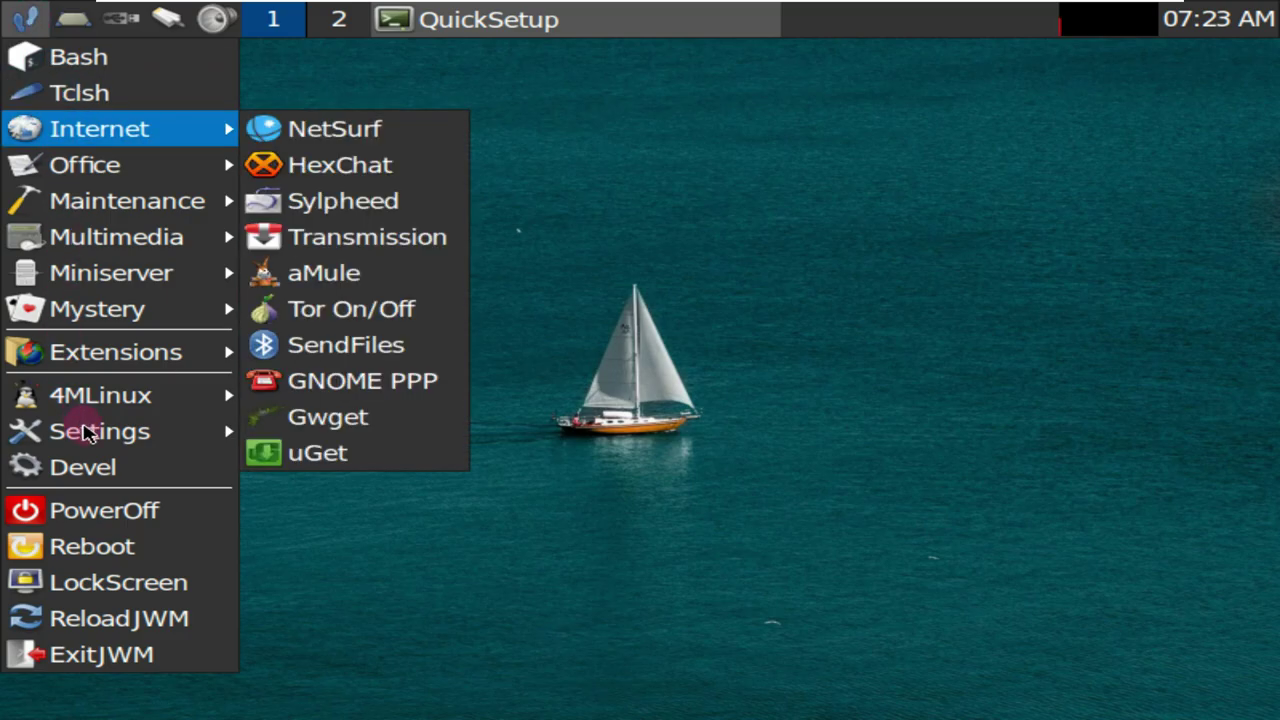
mouse_move(100, 443)
mouse_move(272, 428)
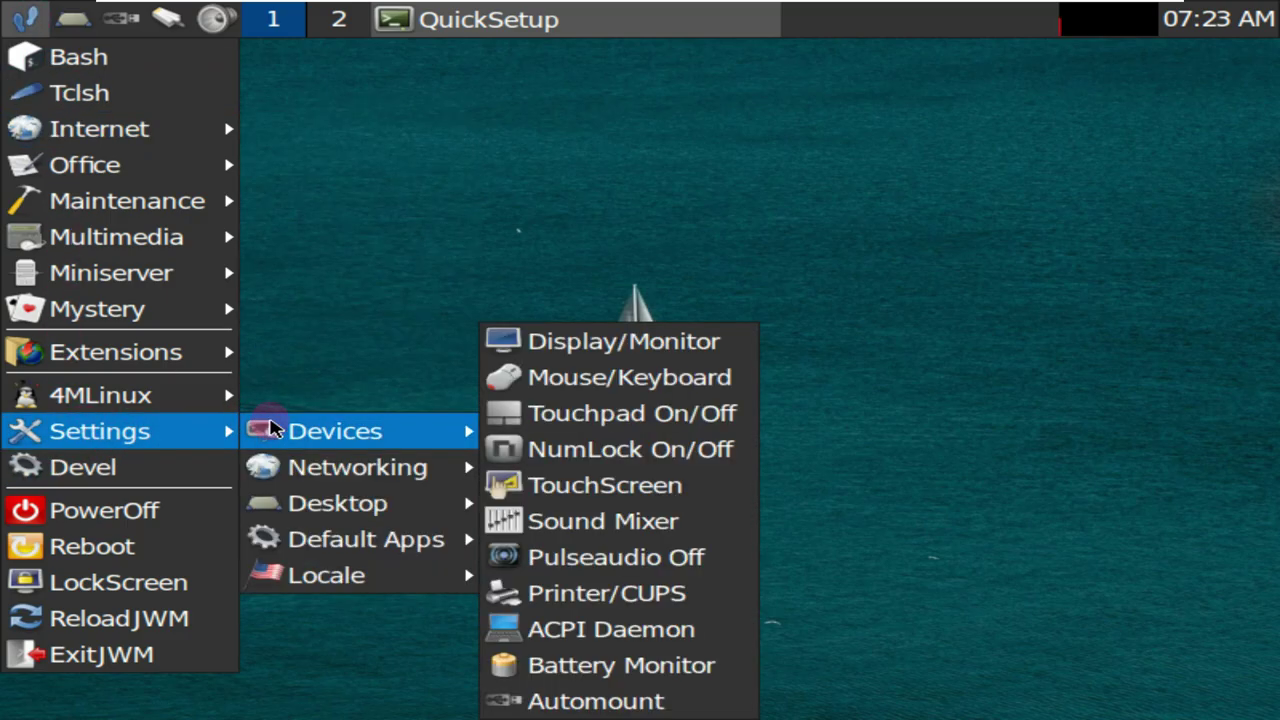
left_click(526, 350)
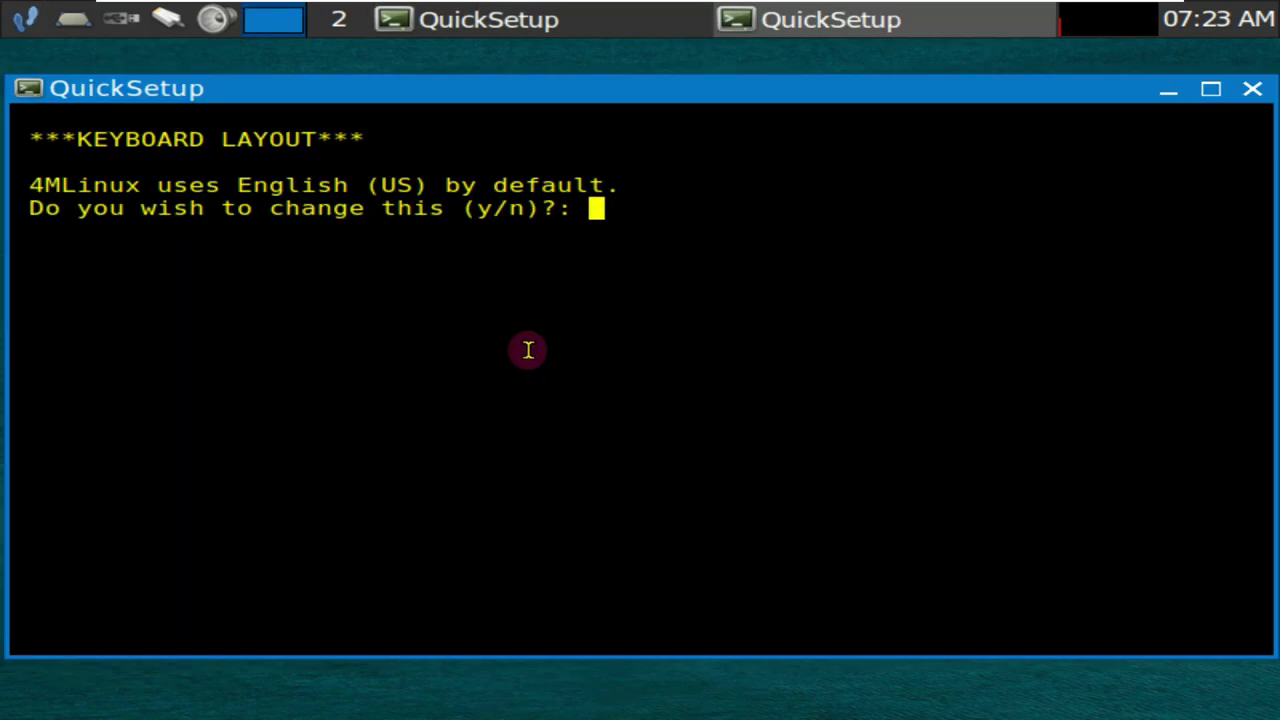
Close the duplicate QuickSetup window, keeping the first one open
left_click(1166, 92)
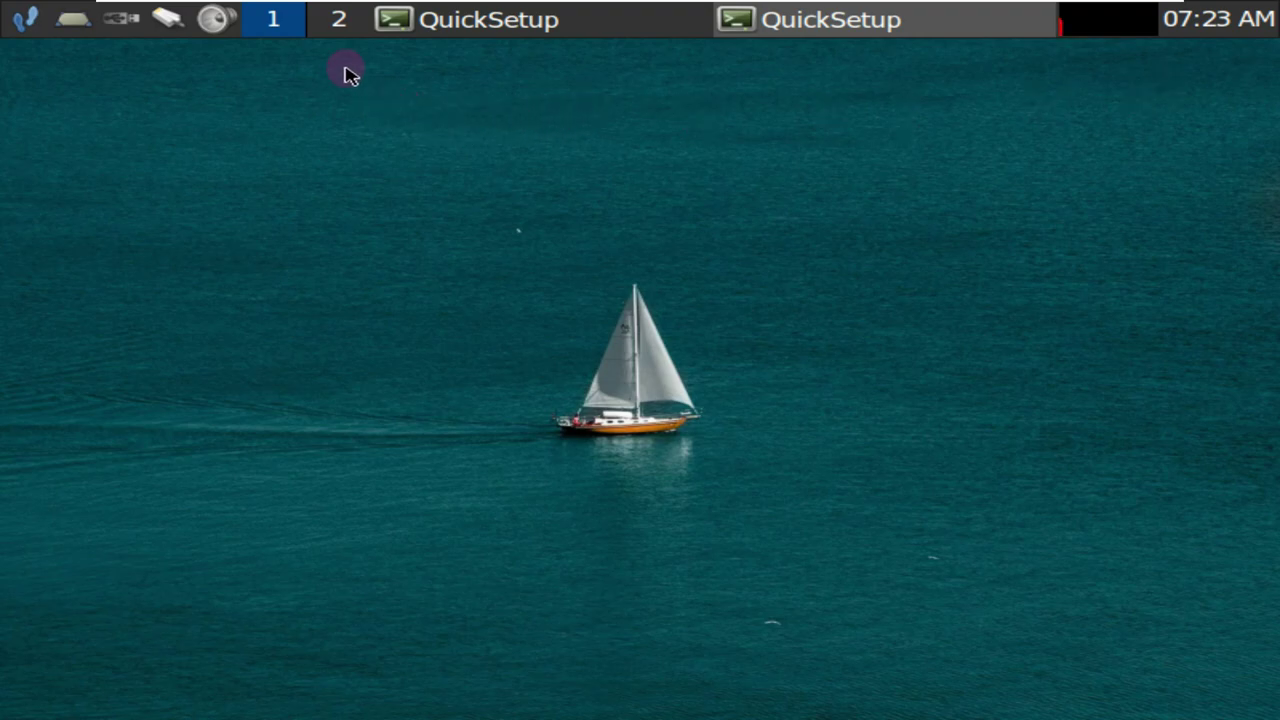
left_click(745, 20)
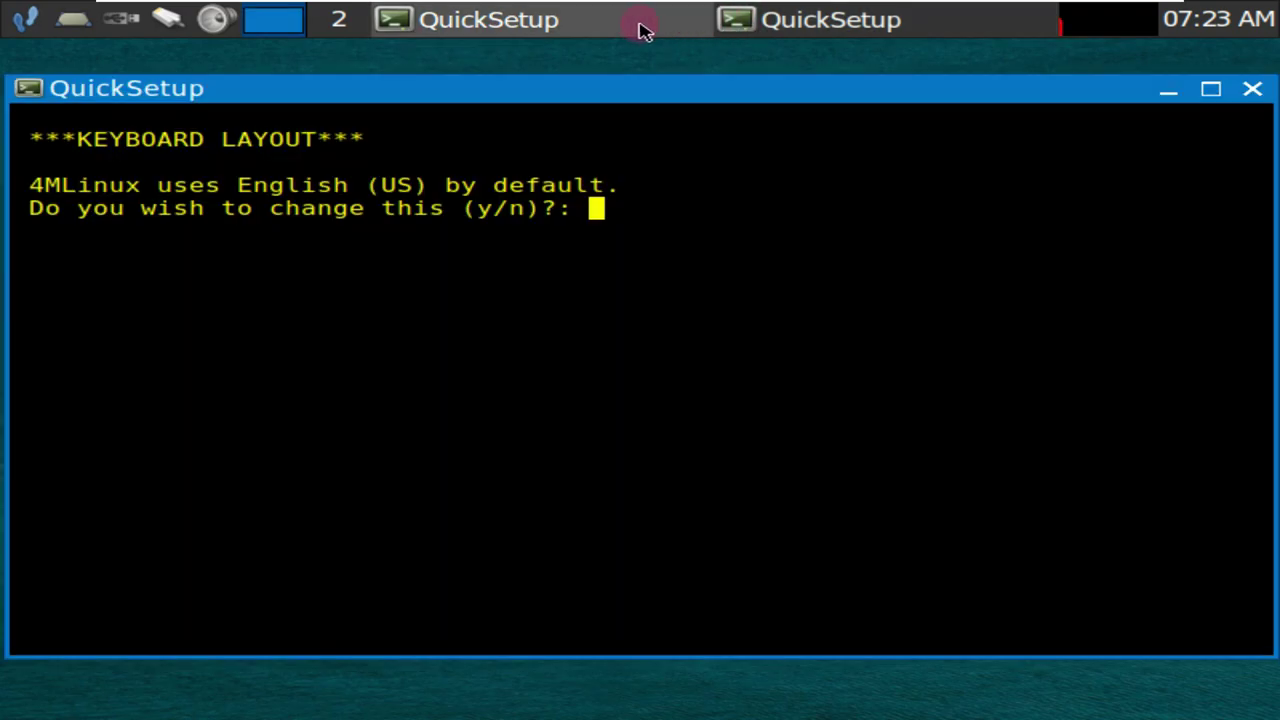
right_click(823, 20)
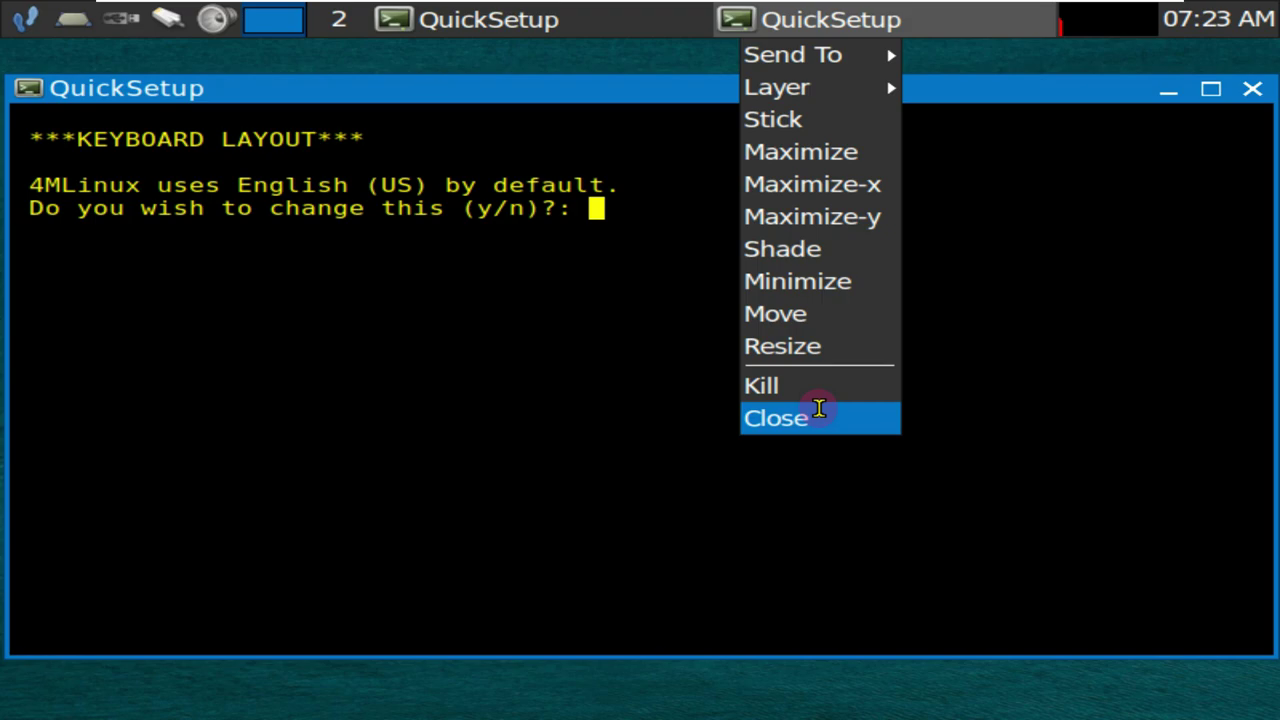
left_click(818, 410)
Set the Virtual1 monitor's resolution to 1920x1080, apply it and confirm keeping the new mode
left_click(534, 210)
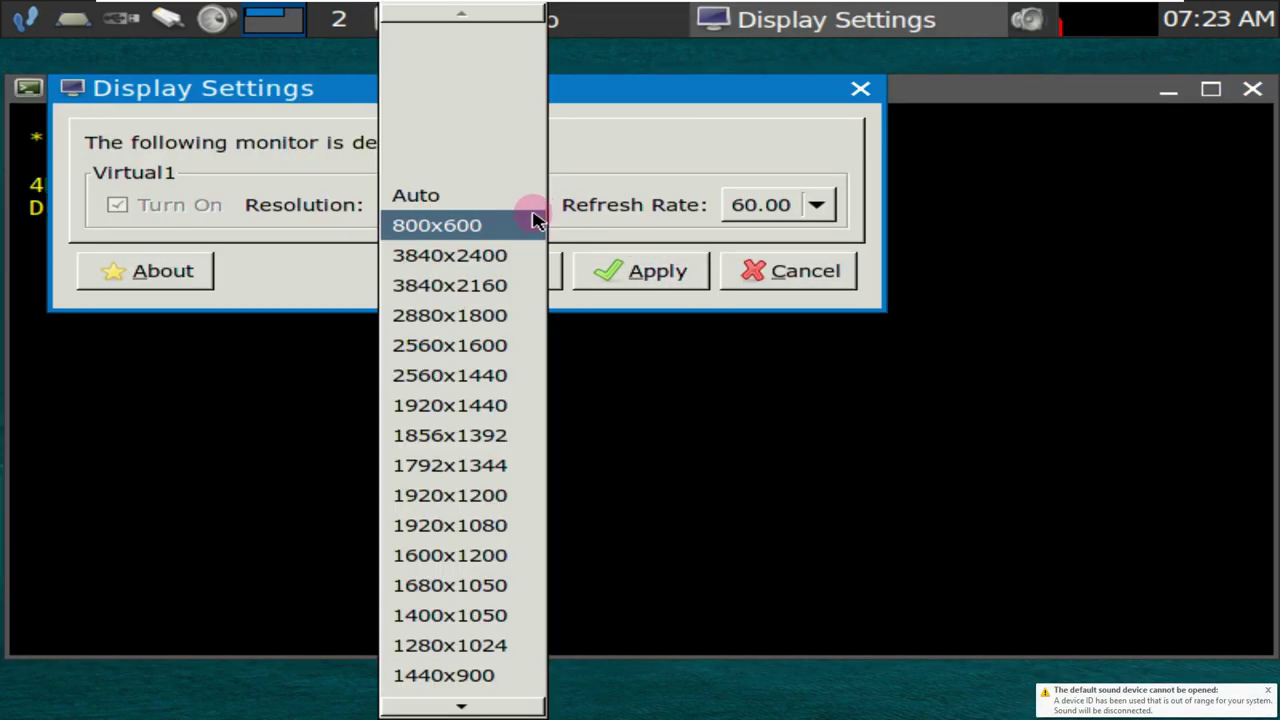
left_click(493, 470)
left_click(606, 280)
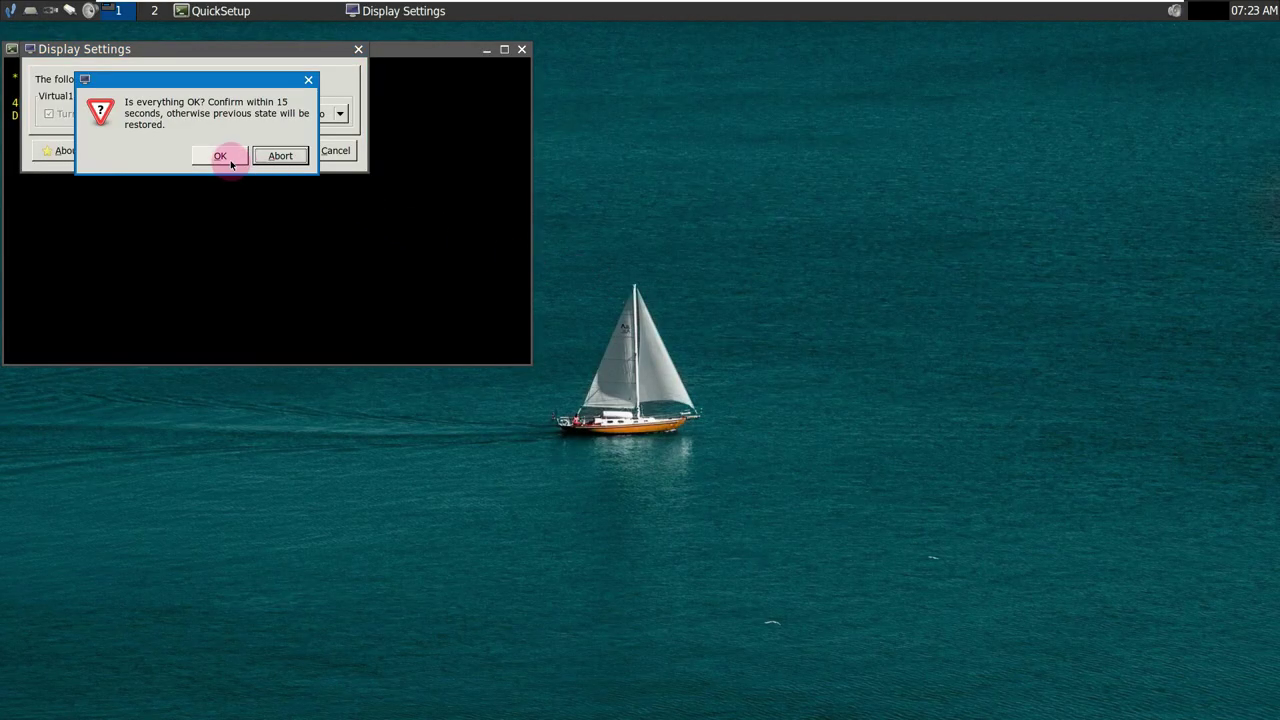
left_click(222, 157)
Close the Display Settings window and the remaining QuickSetup window to clear the desktop
left_click_drag(243, 49, 838, 232)
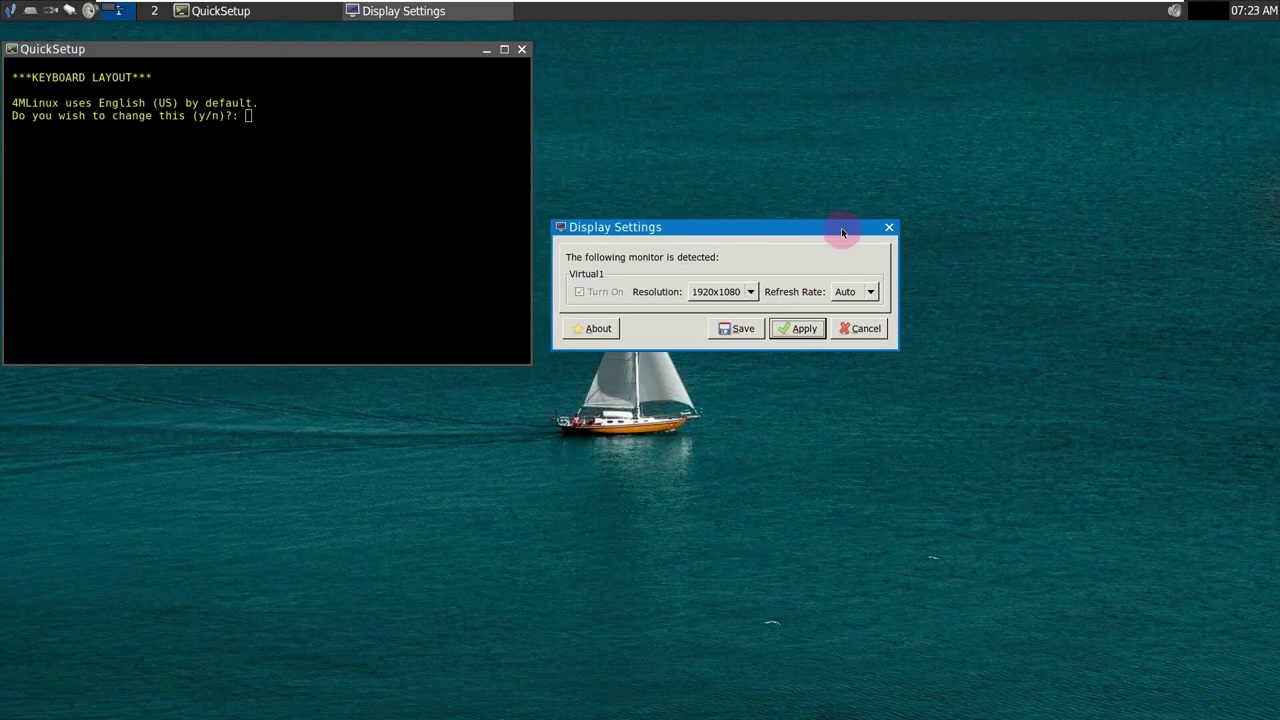
left_click(888, 227)
left_click_drag(376, 59, 788, 177)
left_click(933, 167)
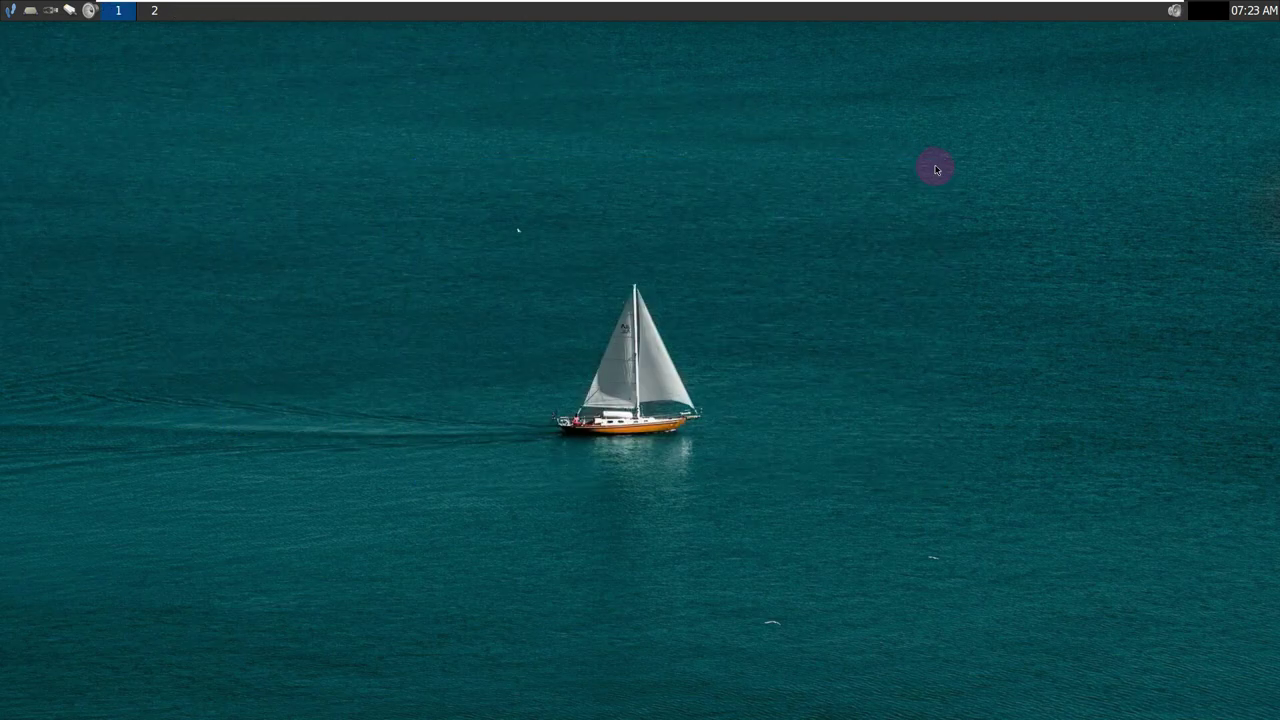
Set the virtual machine's display scaling to Free stretch
mouse_move(1100, 6)
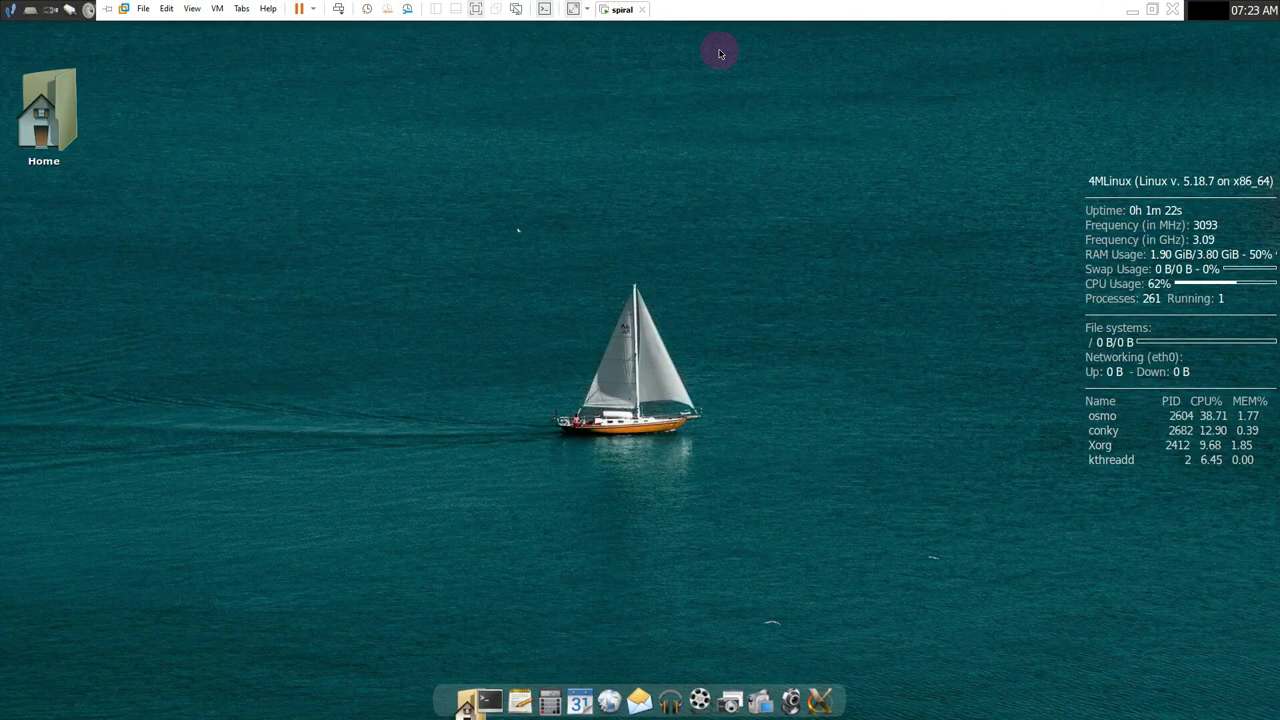
left_click(586, 9)
left_click(593, 30)
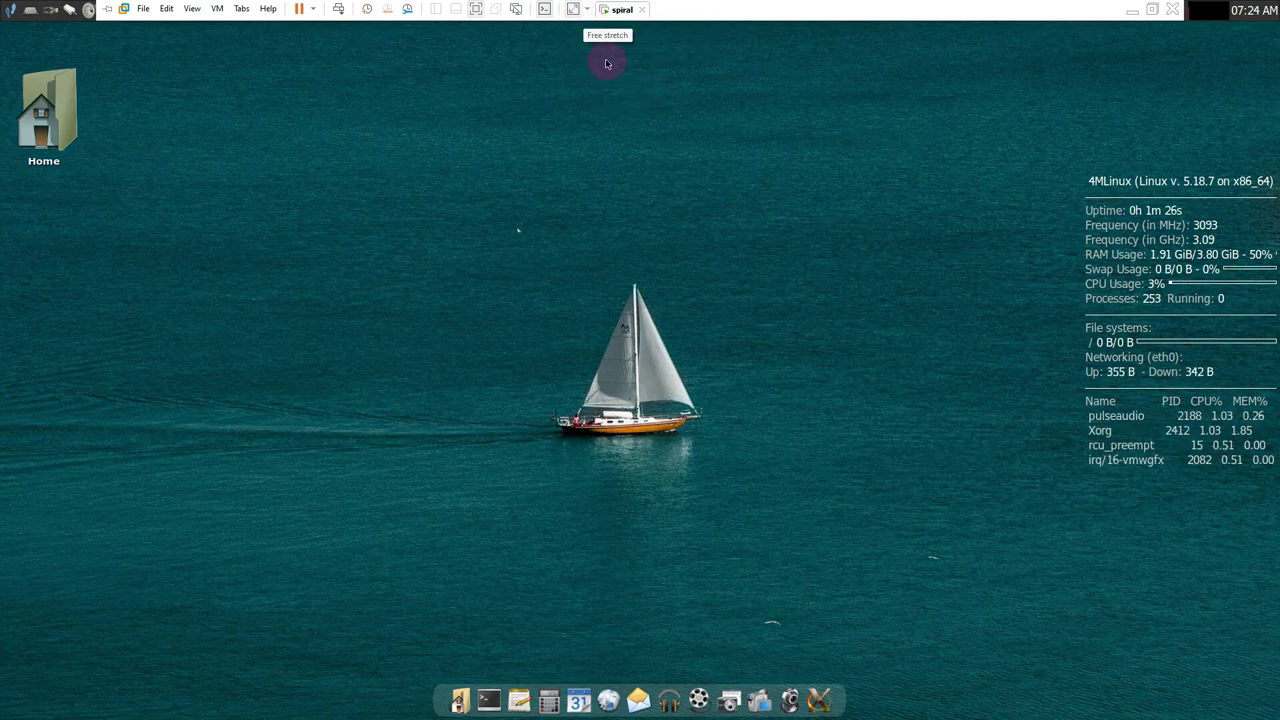
Reopen the Display/Monitor device settings and move the window further into the desktop
left_click(616, 163)
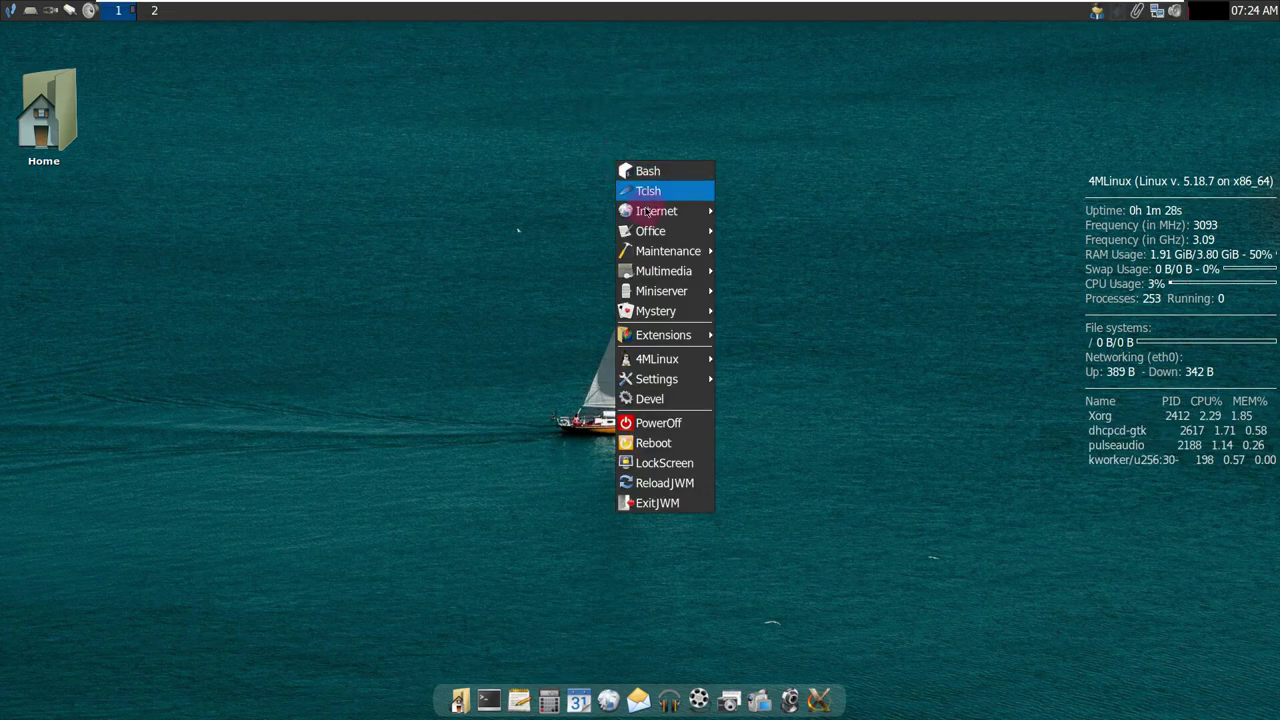
mouse_move(688, 378)
mouse_move(750, 379)
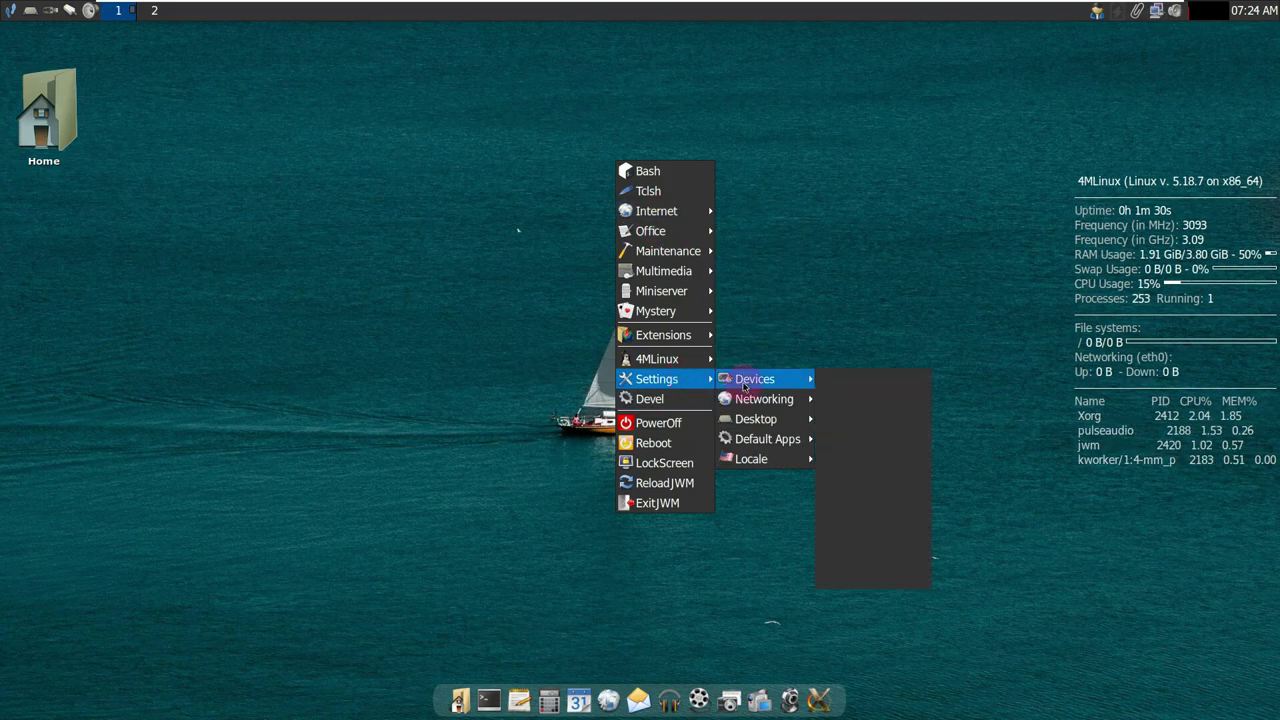
left_click(845, 379)
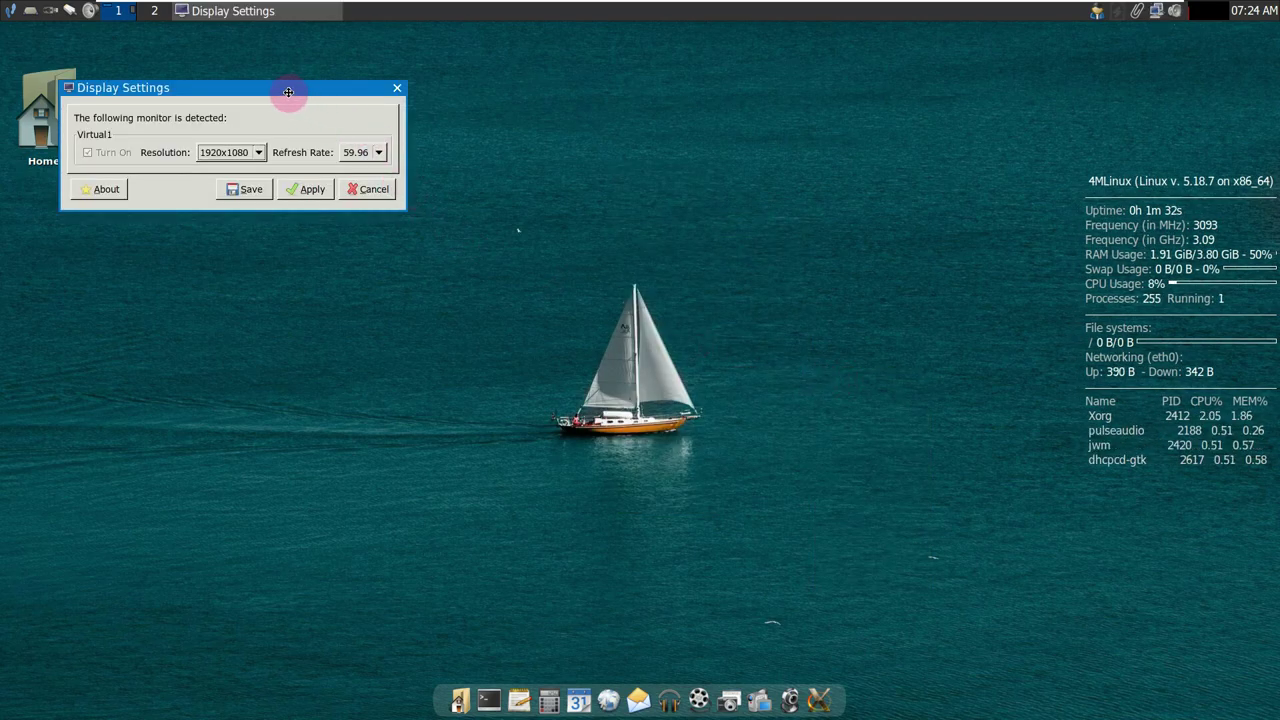
left_click_drag(286, 87, 437, 214)
Check the name and version of the display settings tool in its About information
left_click(271, 320)
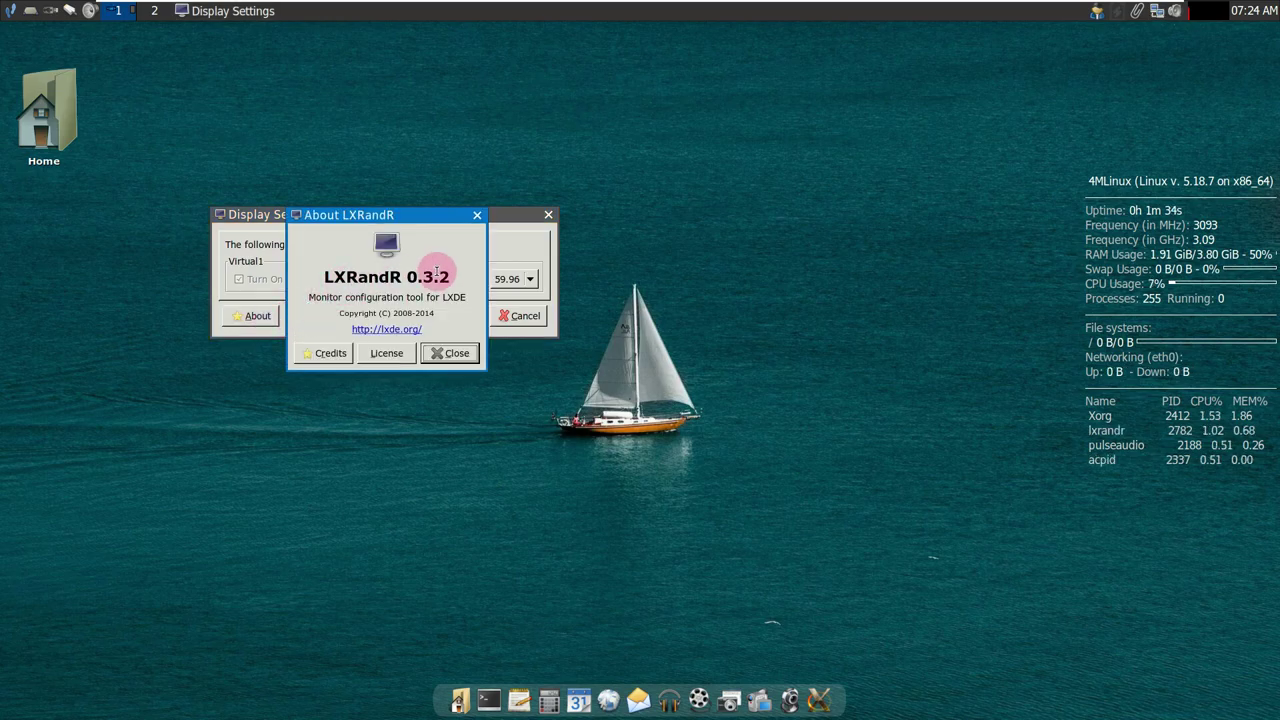
left_click_drag(452, 278, 287, 330)
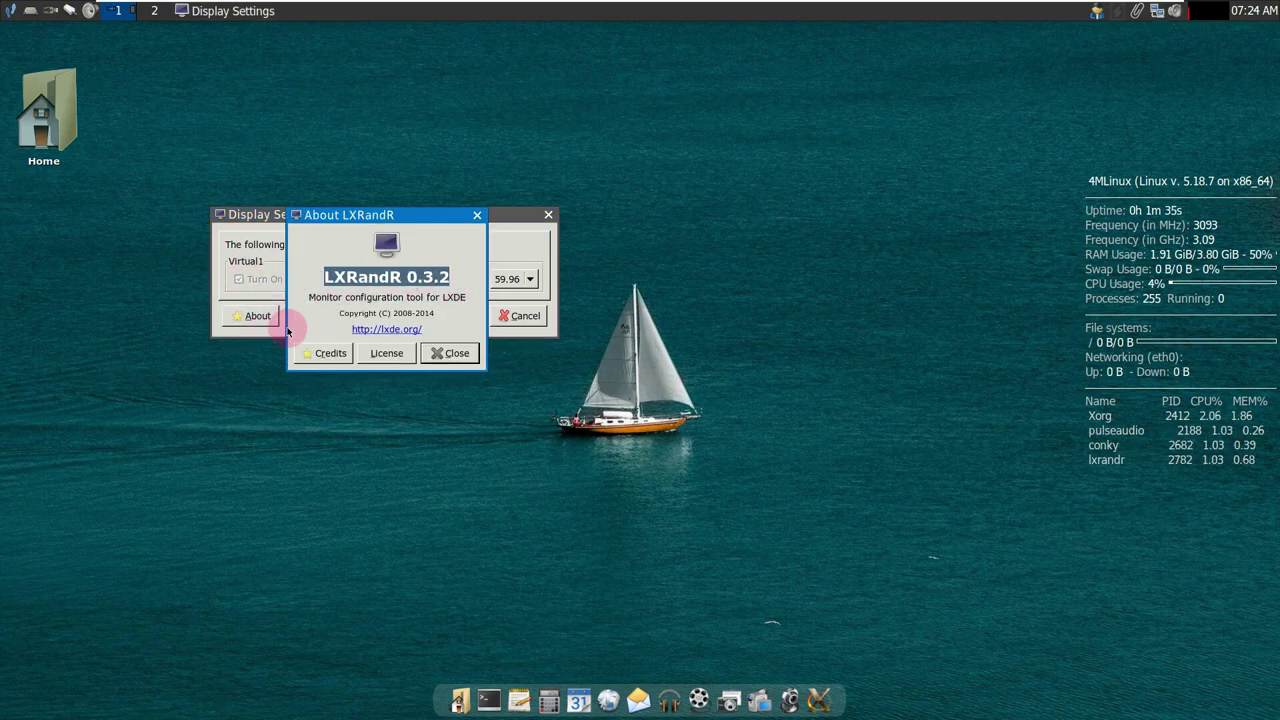
left_click(447, 353)
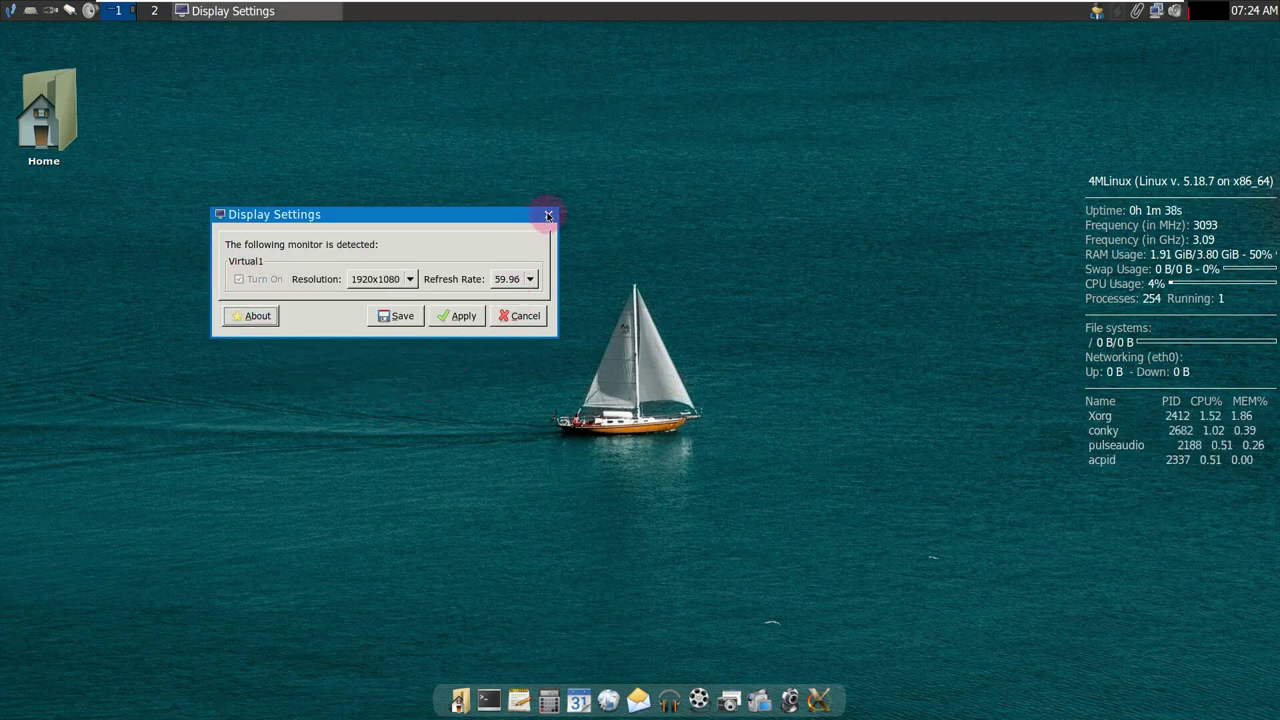
Set the monitor's refresh rate to Auto, apply and save it, and close Display Settings
left_click(530, 279)
left_click(507, 263)
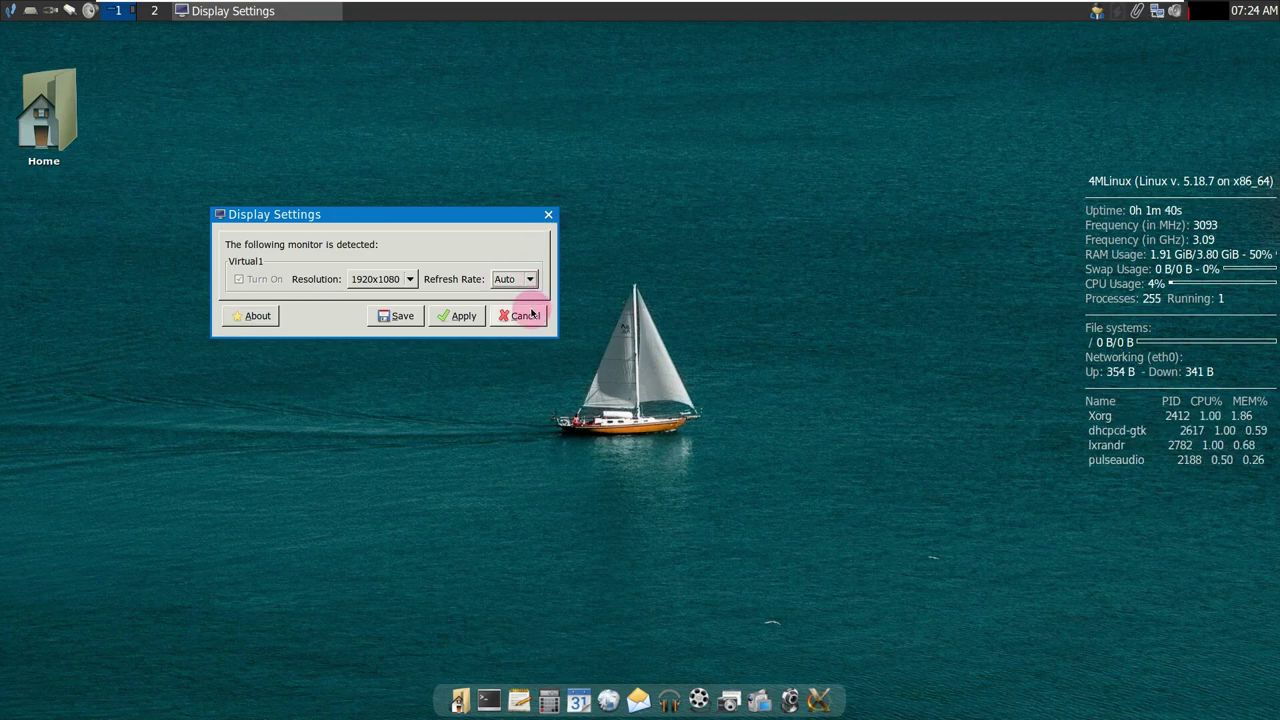
left_click(457, 316)
left_click(407, 319)
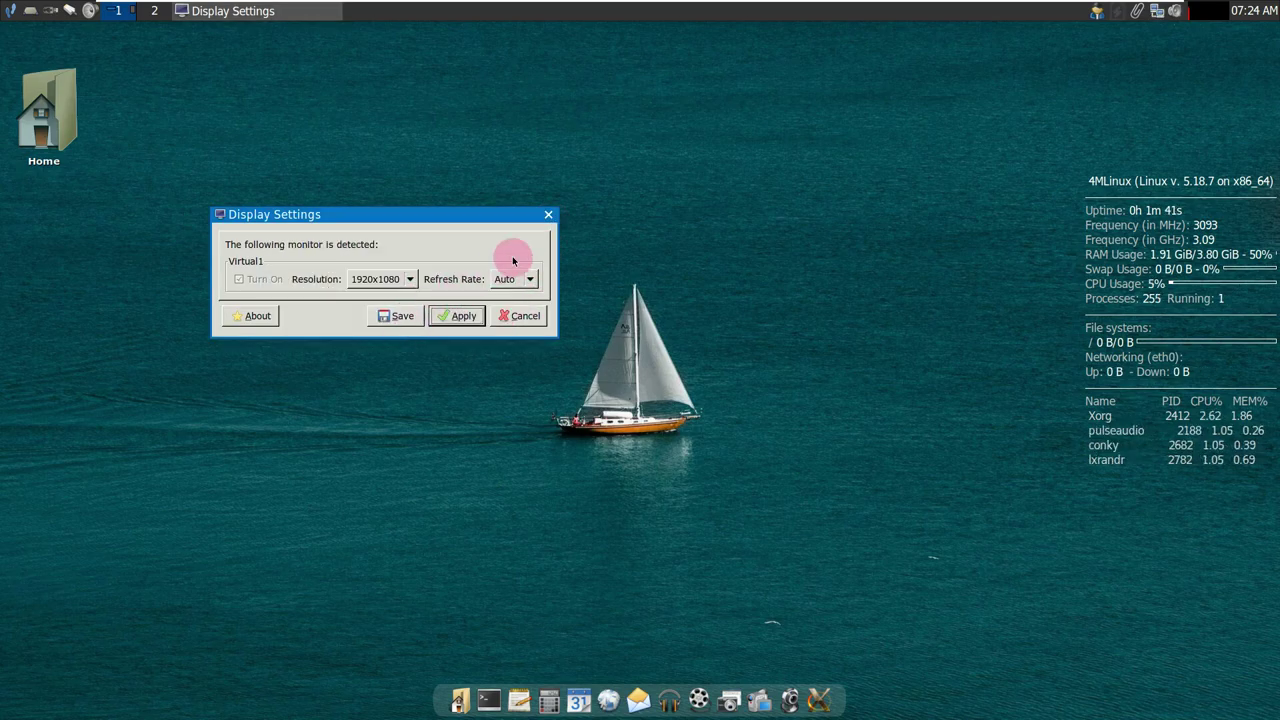
left_click(548, 214)
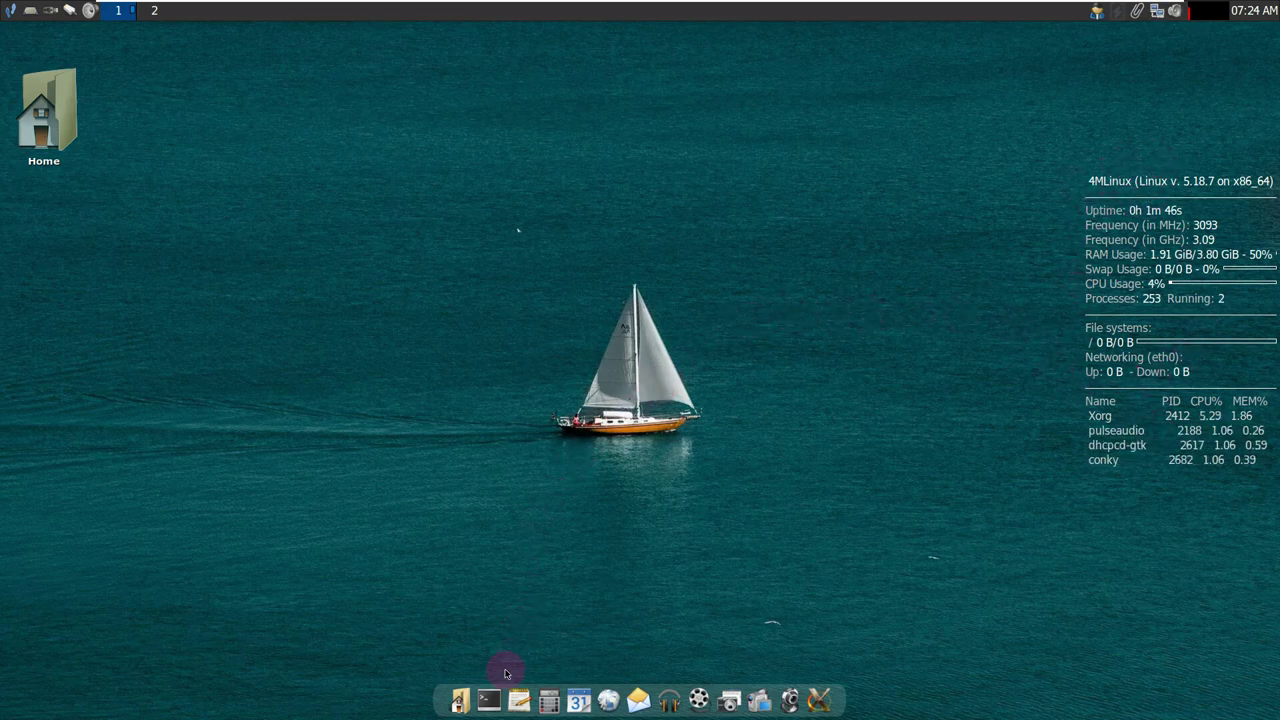
Open LXTerminal and try to show the system summary with neofetch
left_click(492, 698)
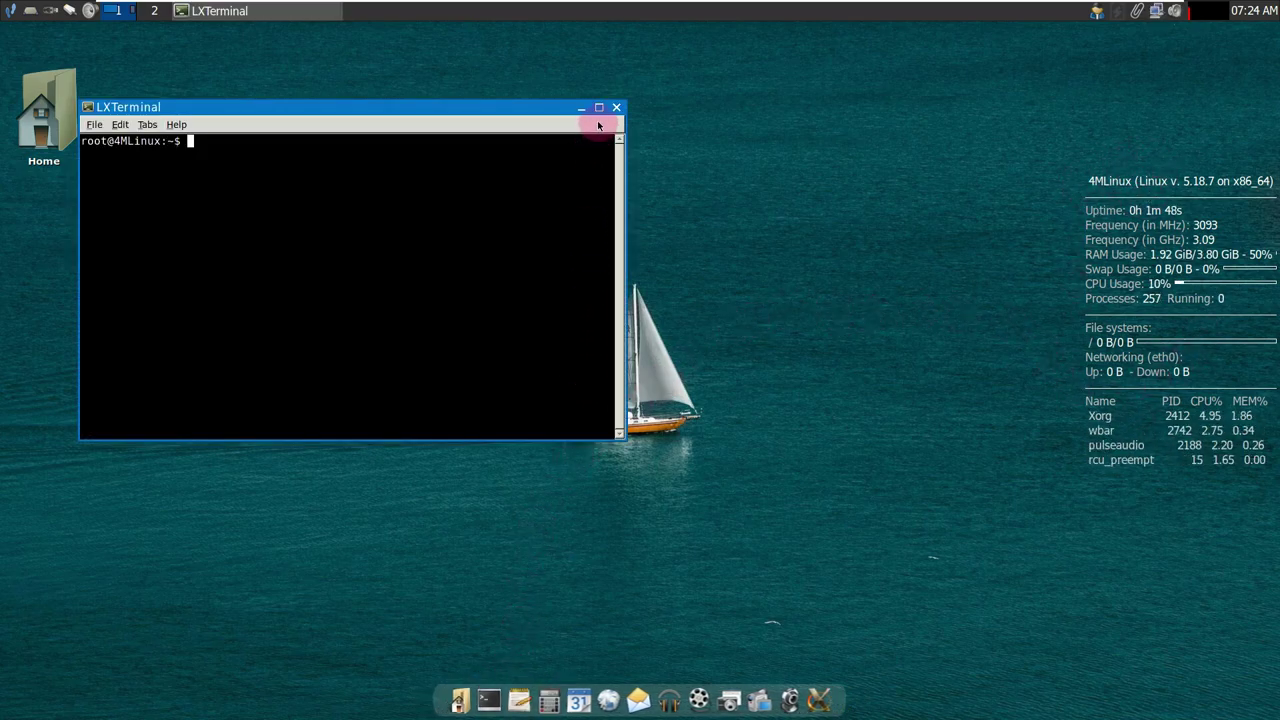
left_click_drag(546, 106, 762, 197)
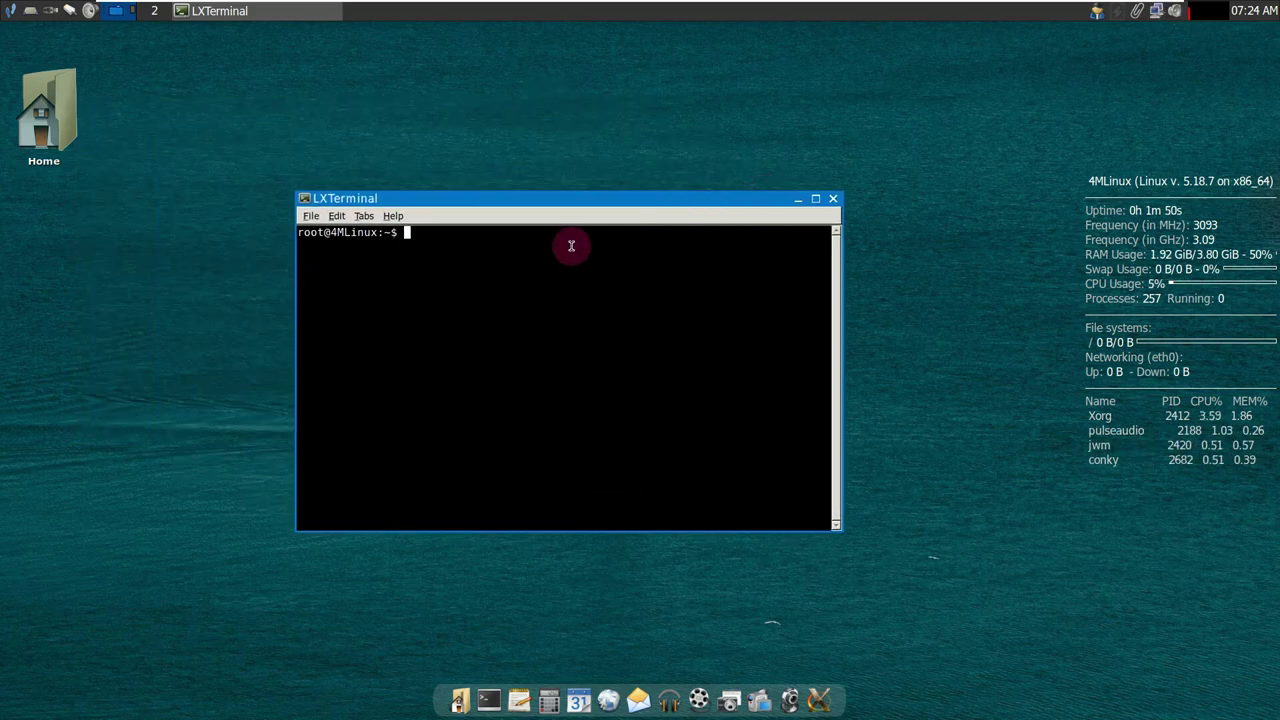
type("neofetc")
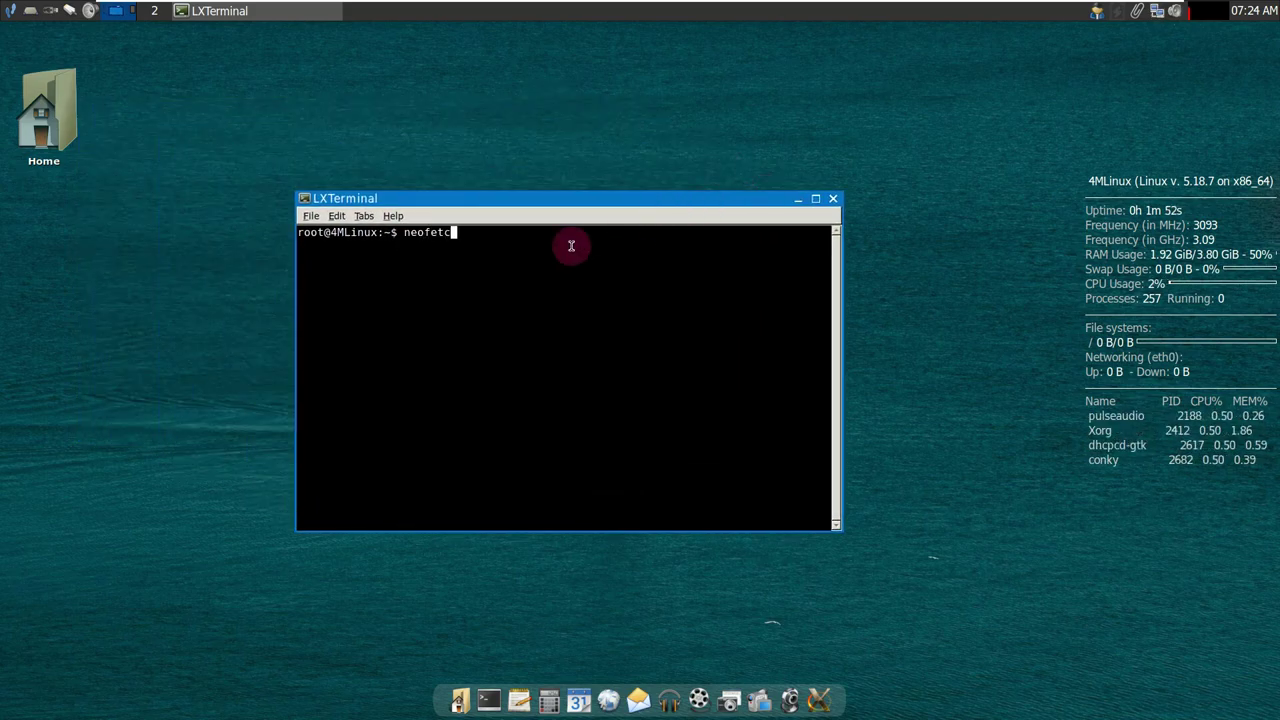
type("h")
key("Return")
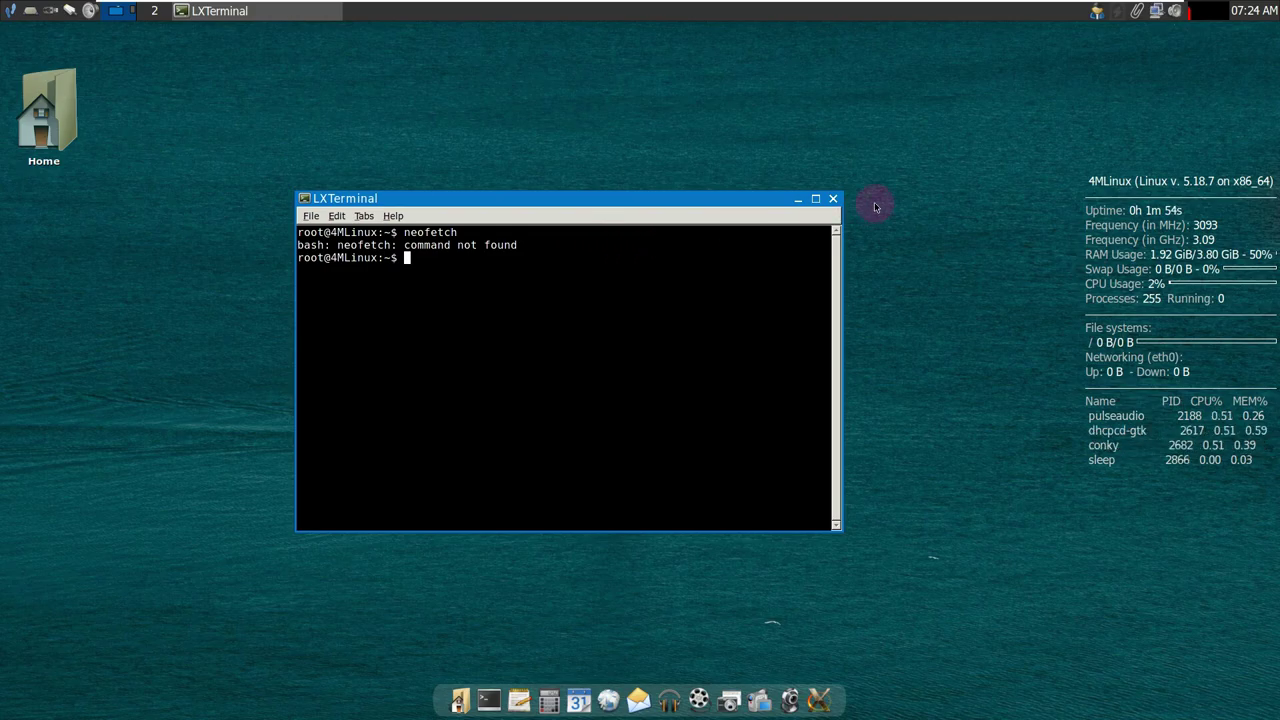
Maximize the terminal and query the kernel and graphics information with uname -a and inxi -G
left_click(815, 199)
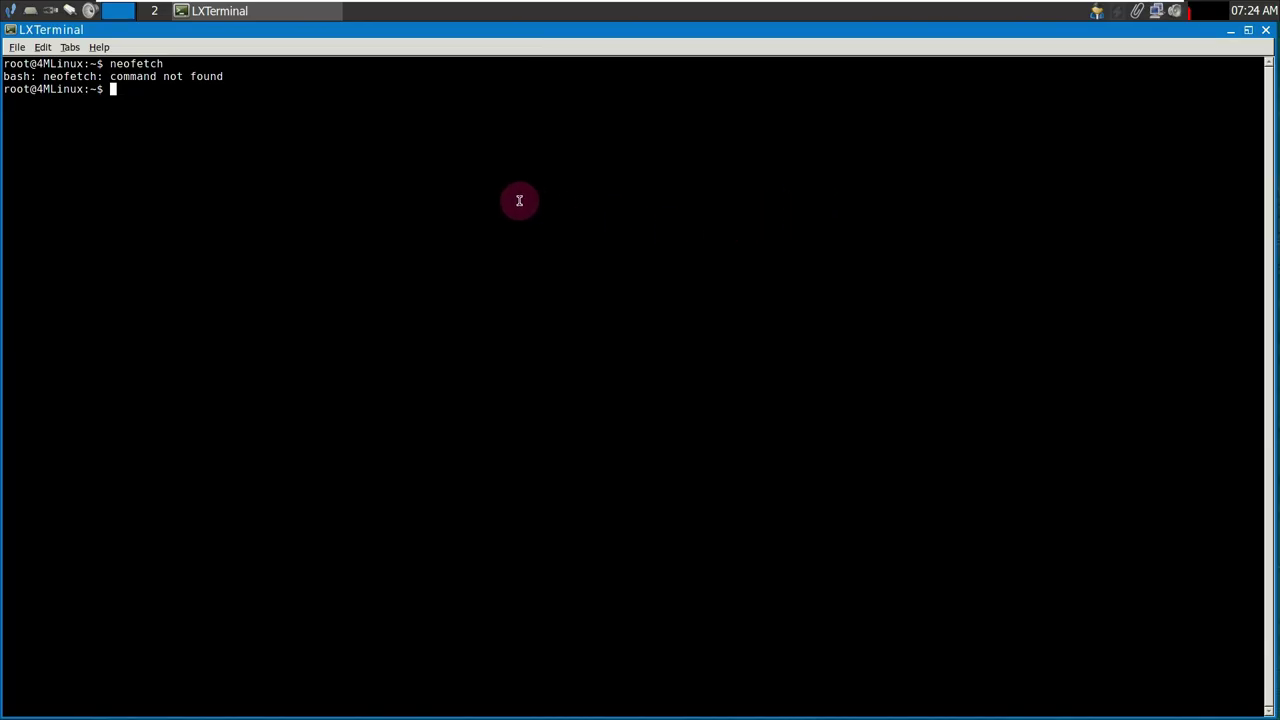
key("Return")
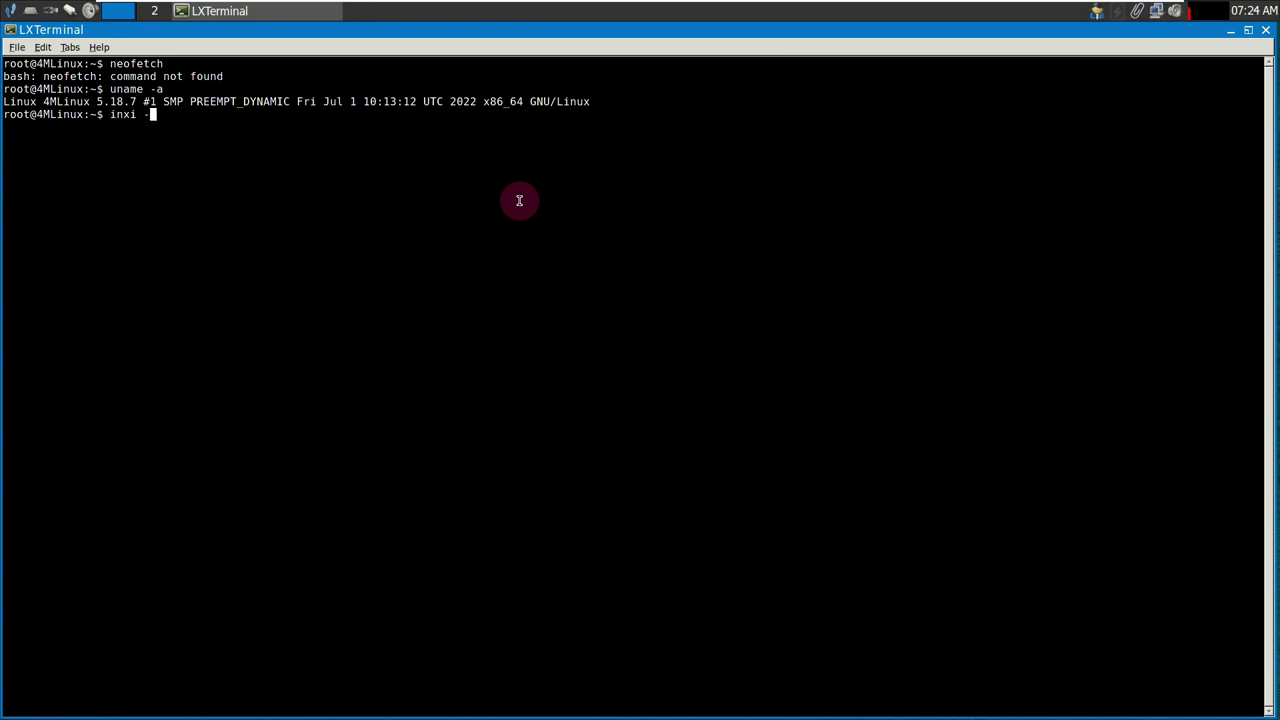
key("Return")
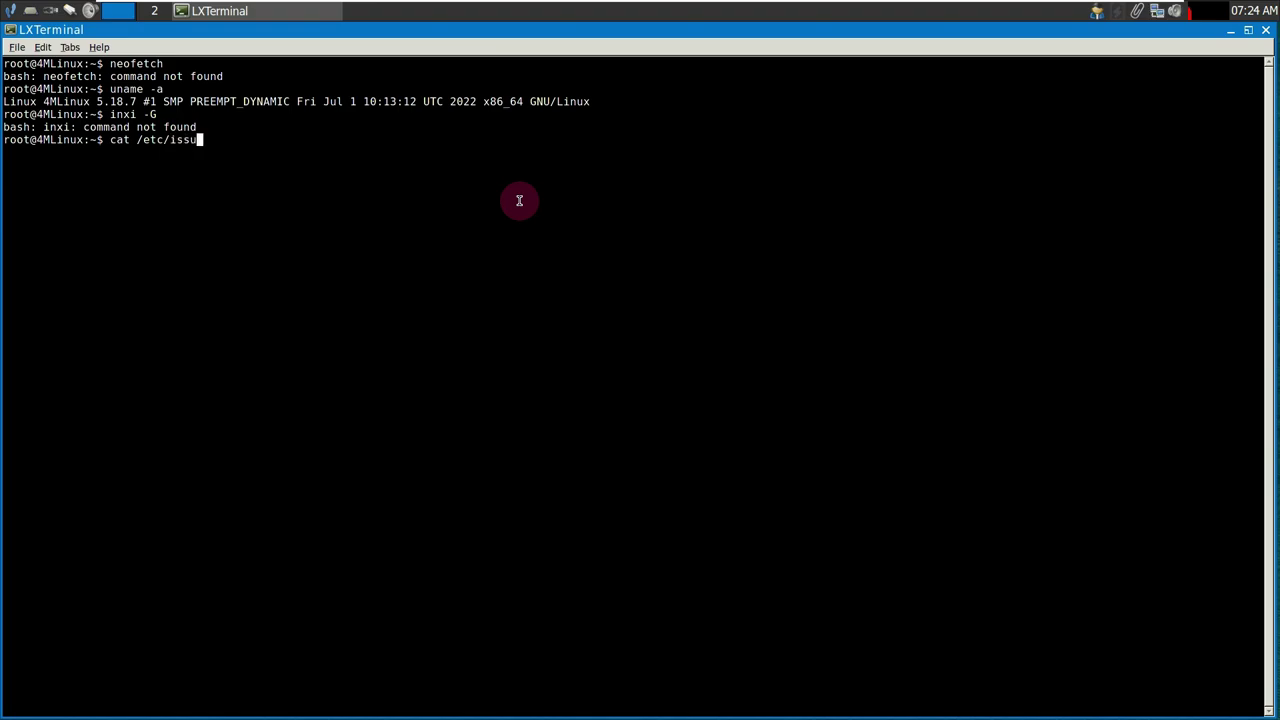
Try to read the release text with cat /etc/issue and cat /etc/iisue, and exit the terminal
type("cat /etc/issue")
key("Return")
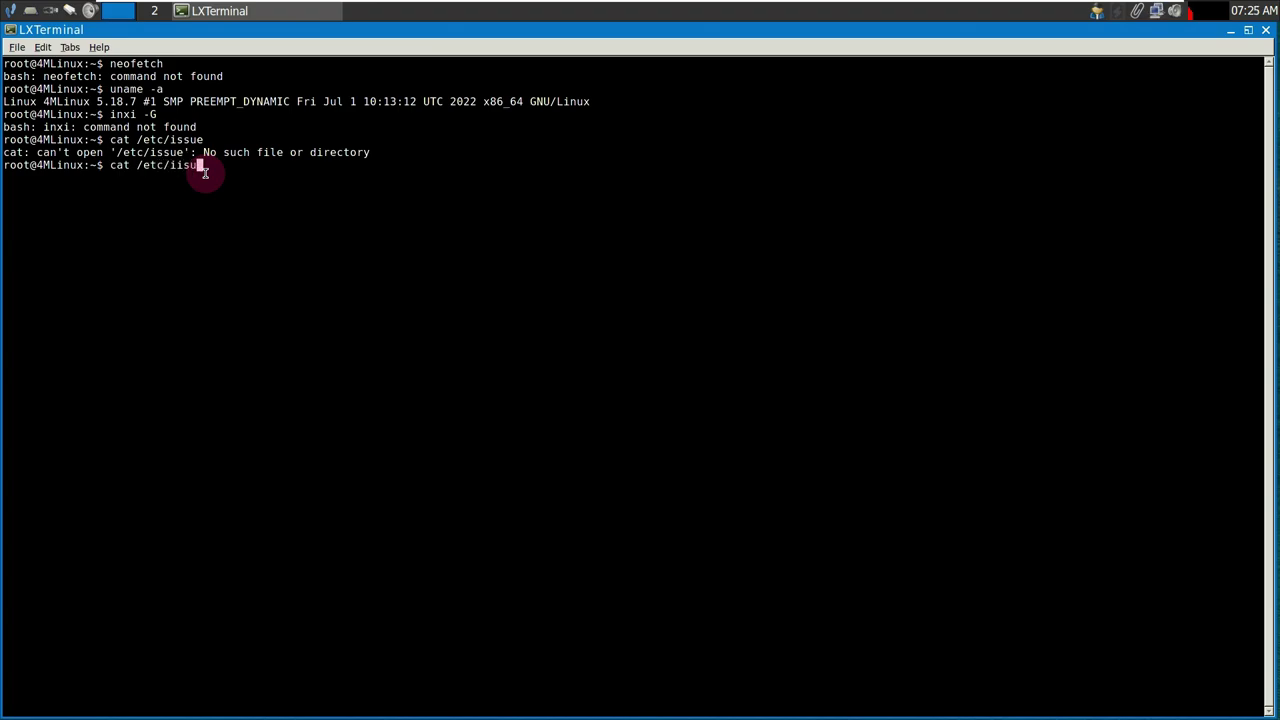
key("Return")
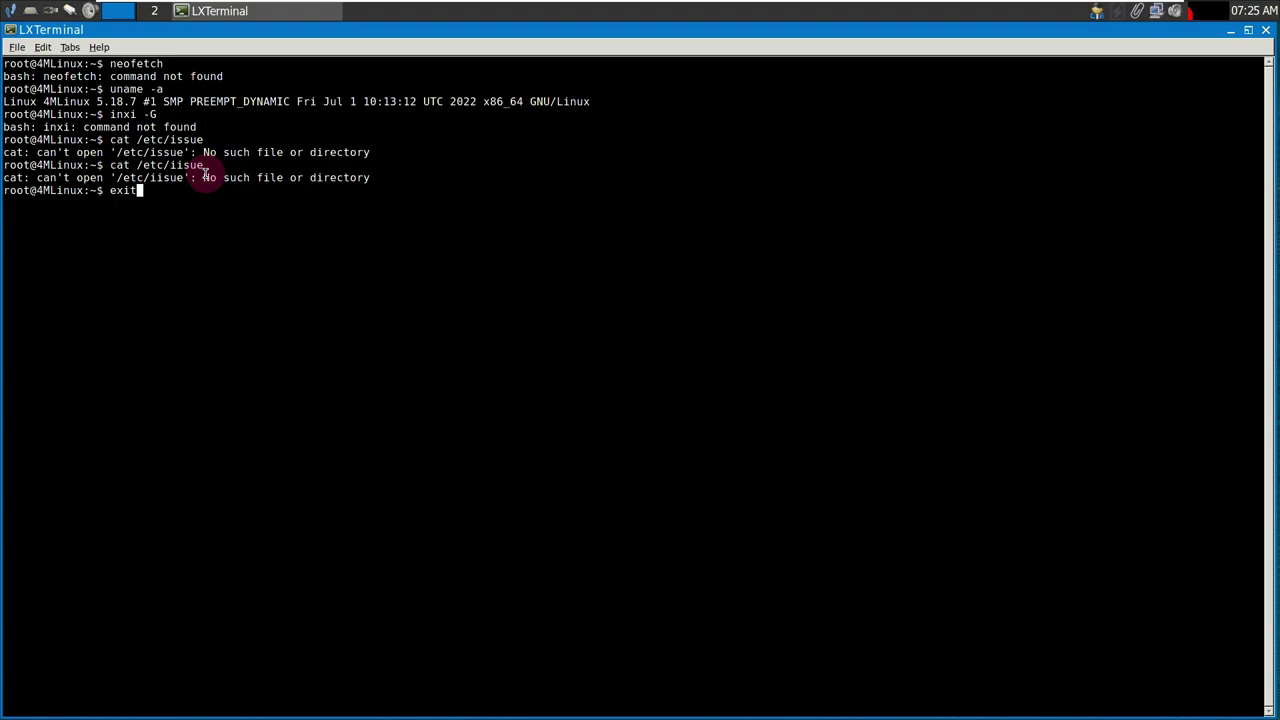
type("exit")
key("Return")
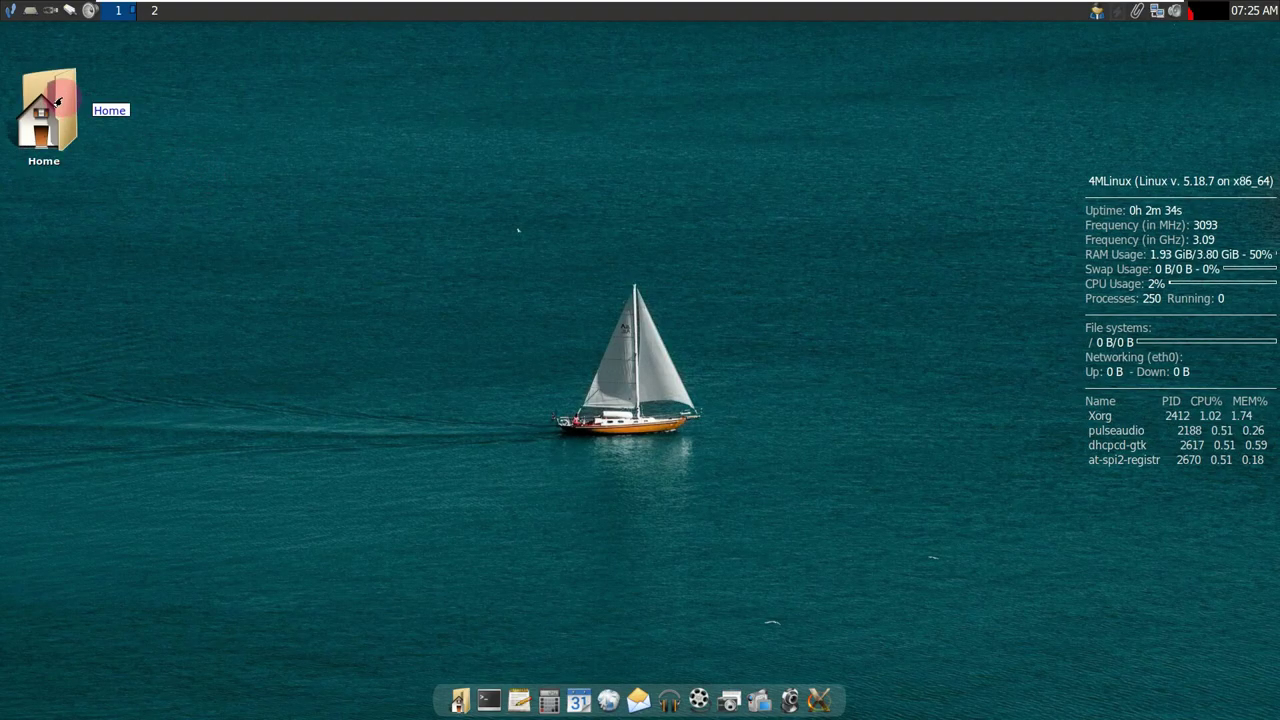
Open the Home folder in the file manager and maximize its window
right_click(221, 298)
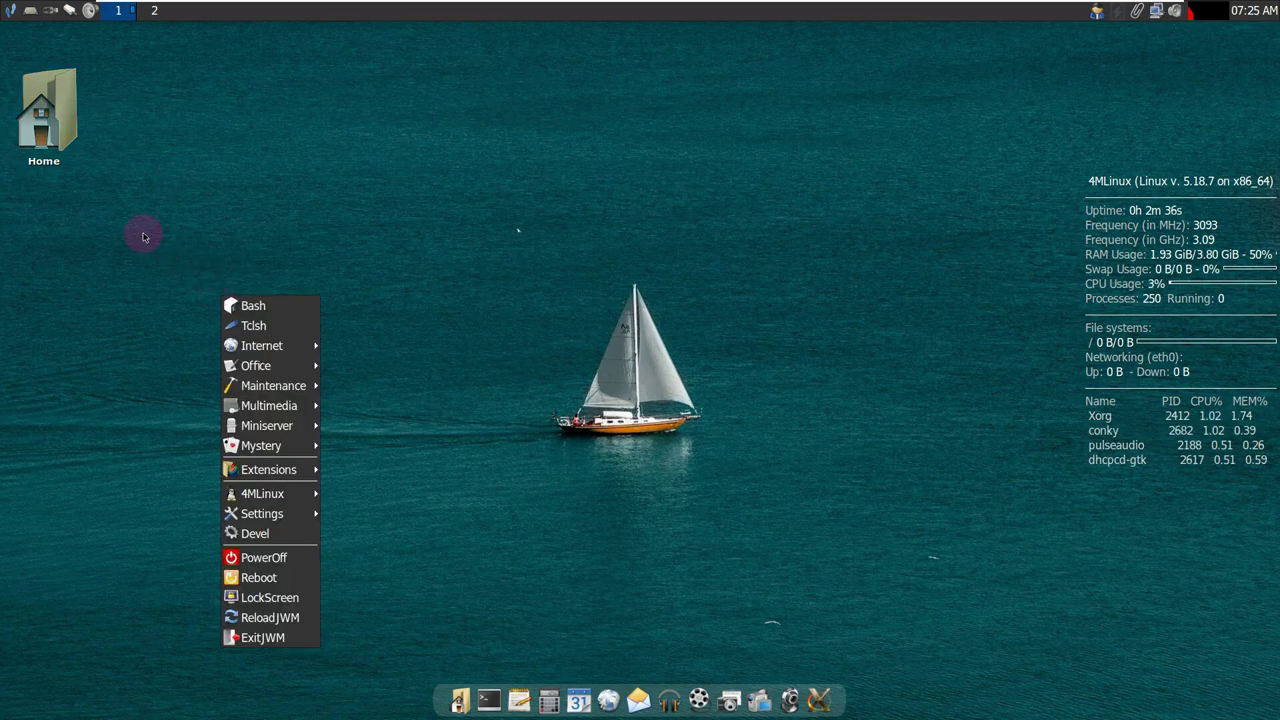
left_click(55, 115)
double_click(58, 135)
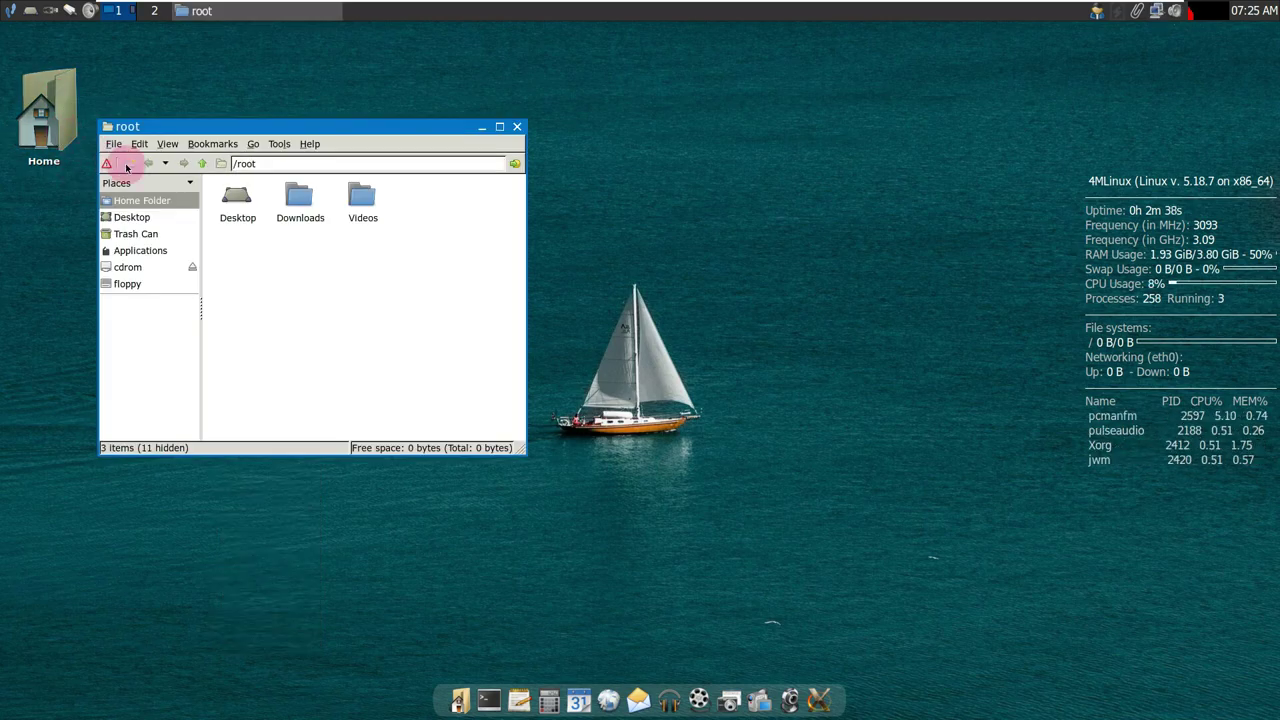
left_click(499, 127)
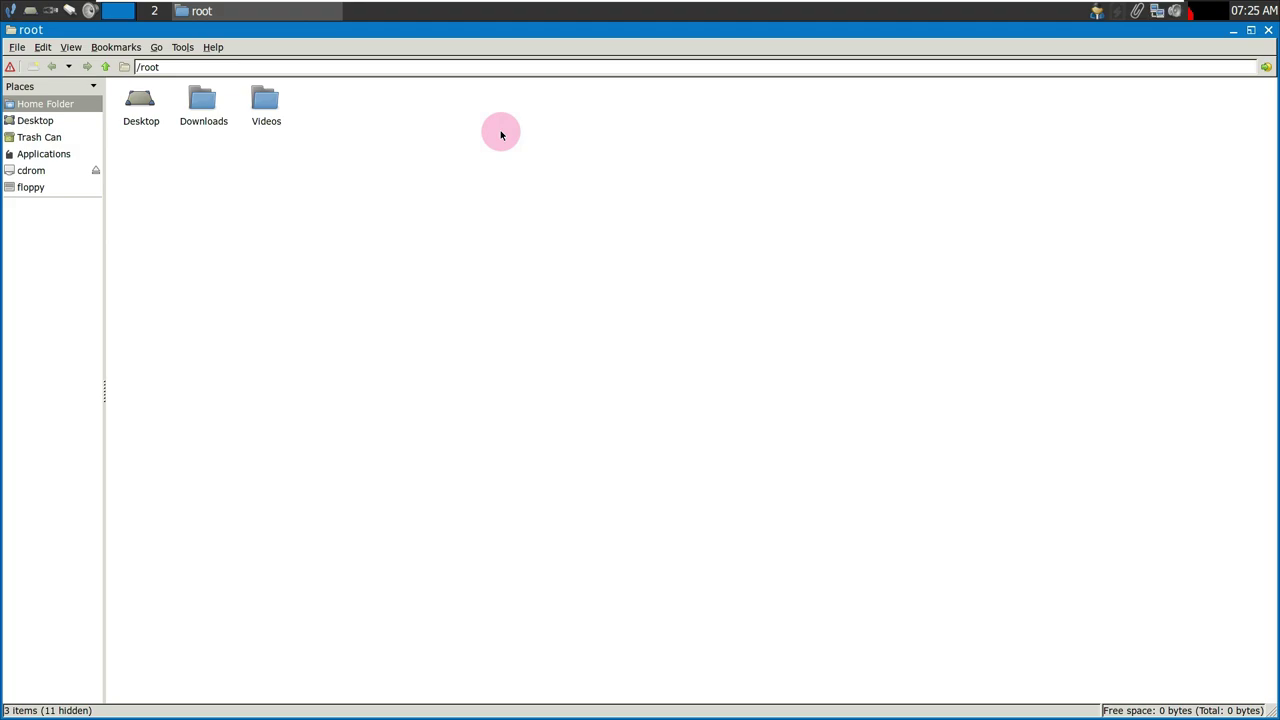
View the file manager's About information, dismiss it and close the file manager window
left_click(213, 48)
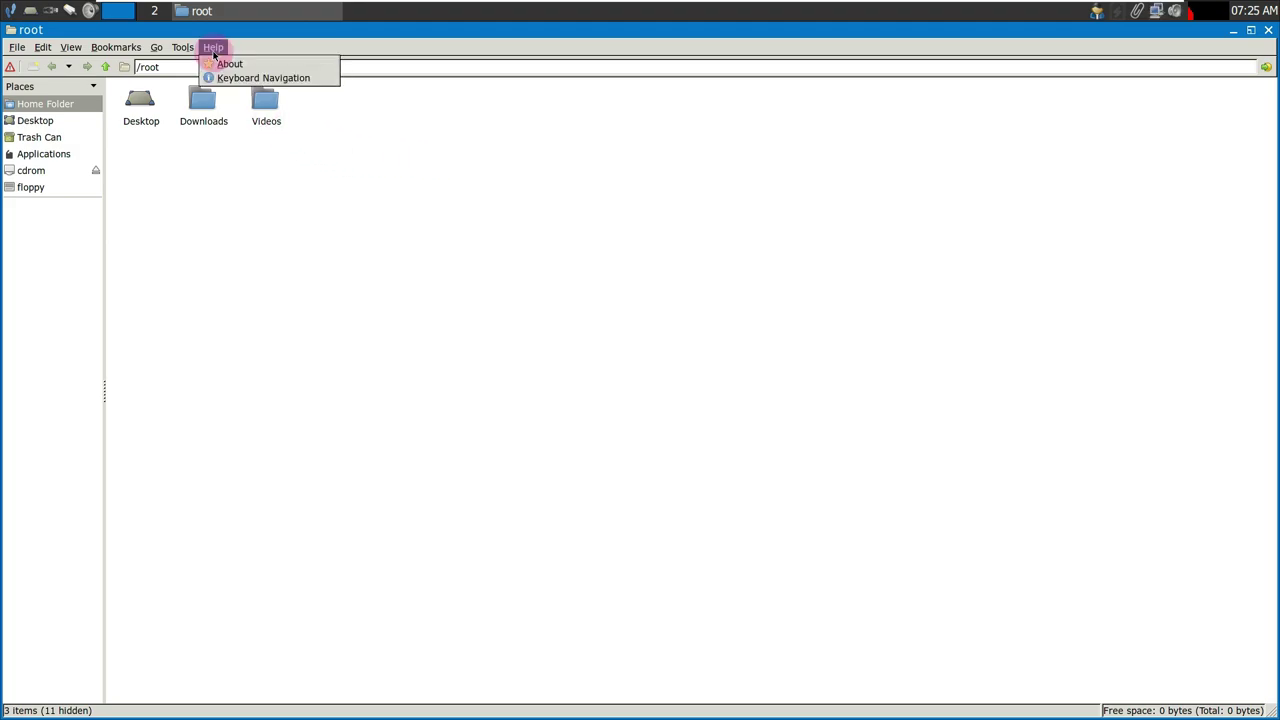
left_click(224, 64)
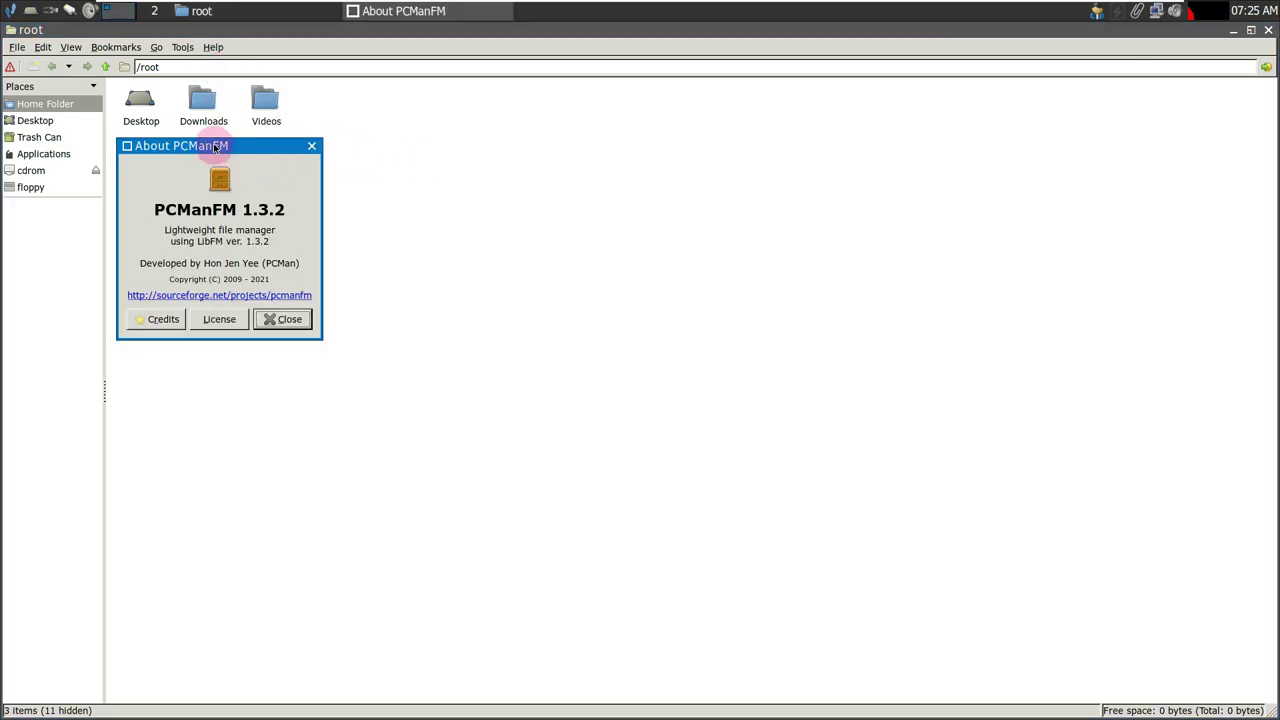
left_click(661, 252)
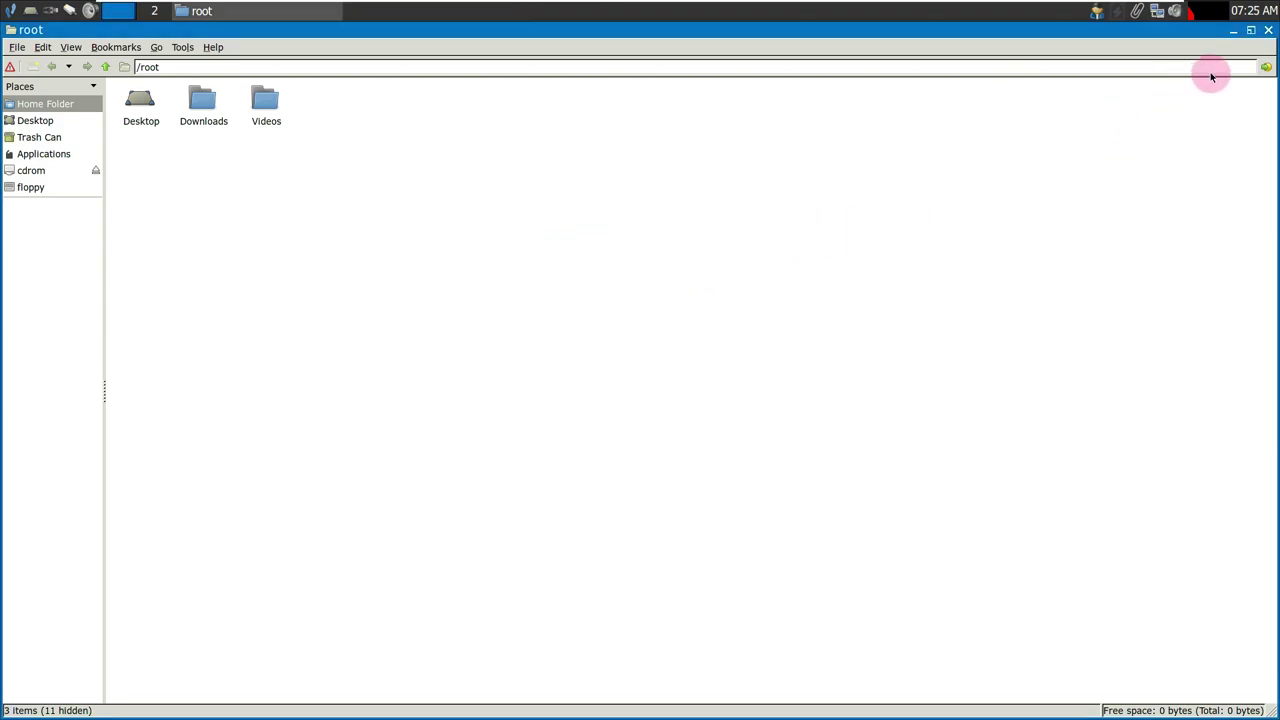
left_click(1267, 31)
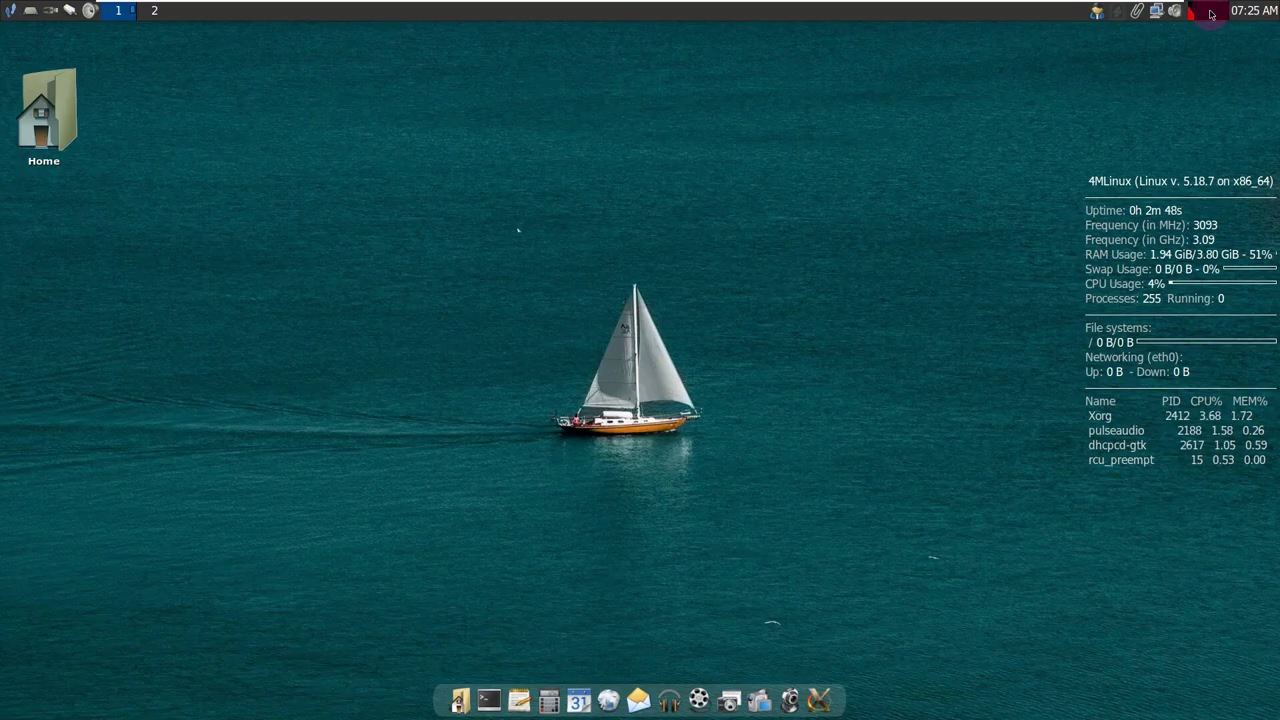
Open the QasMixer volume mixer, view its version information and close the mixer
left_click(1193, 12)
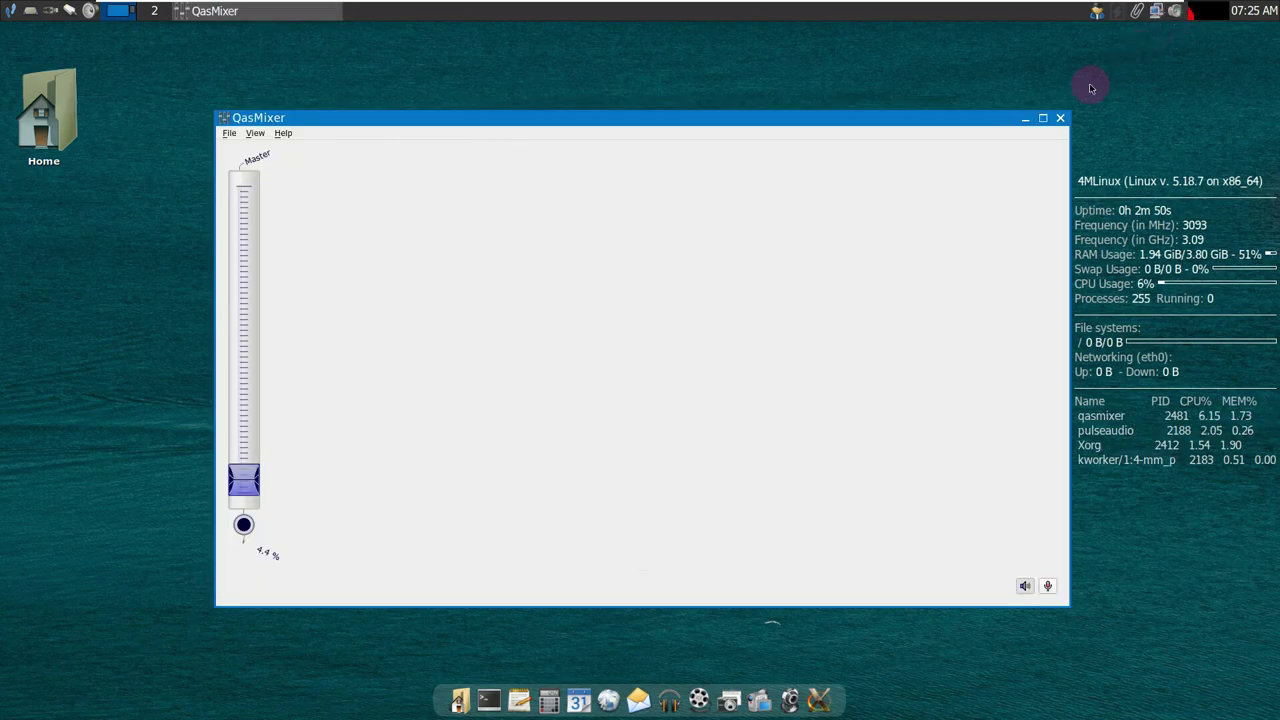
left_click(284, 132)
left_click(306, 149)
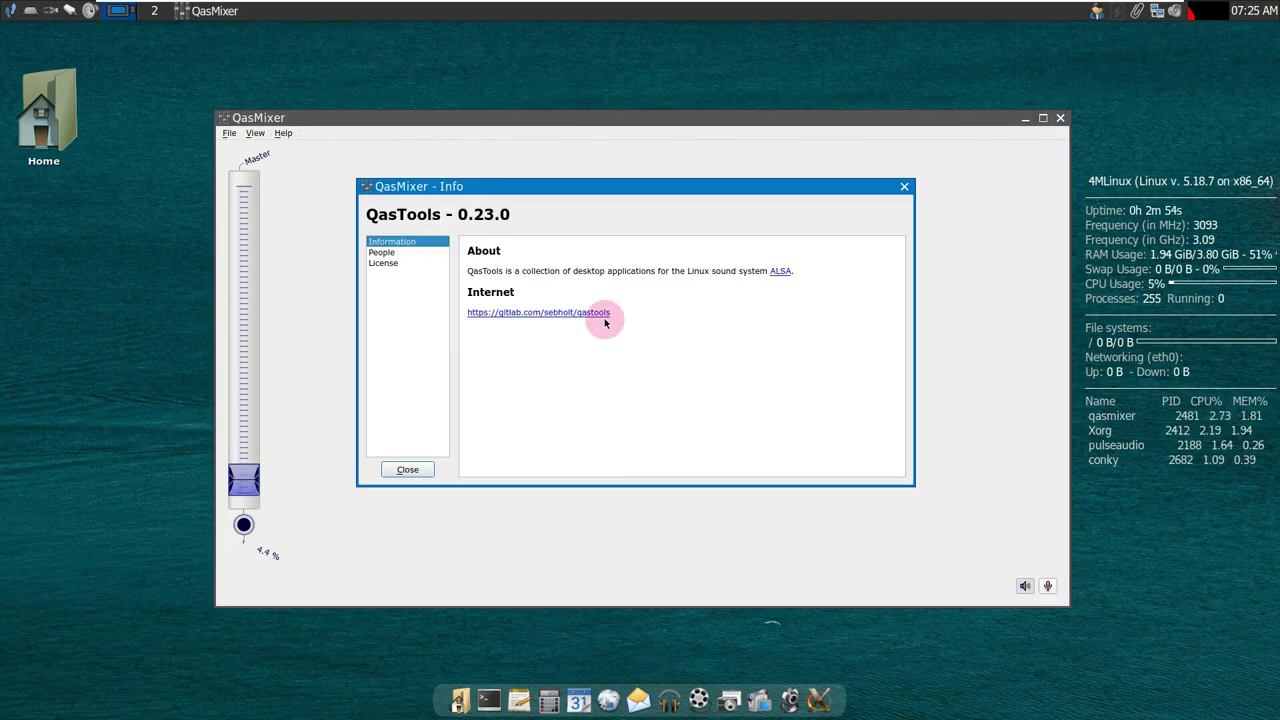
left_click(904, 186)
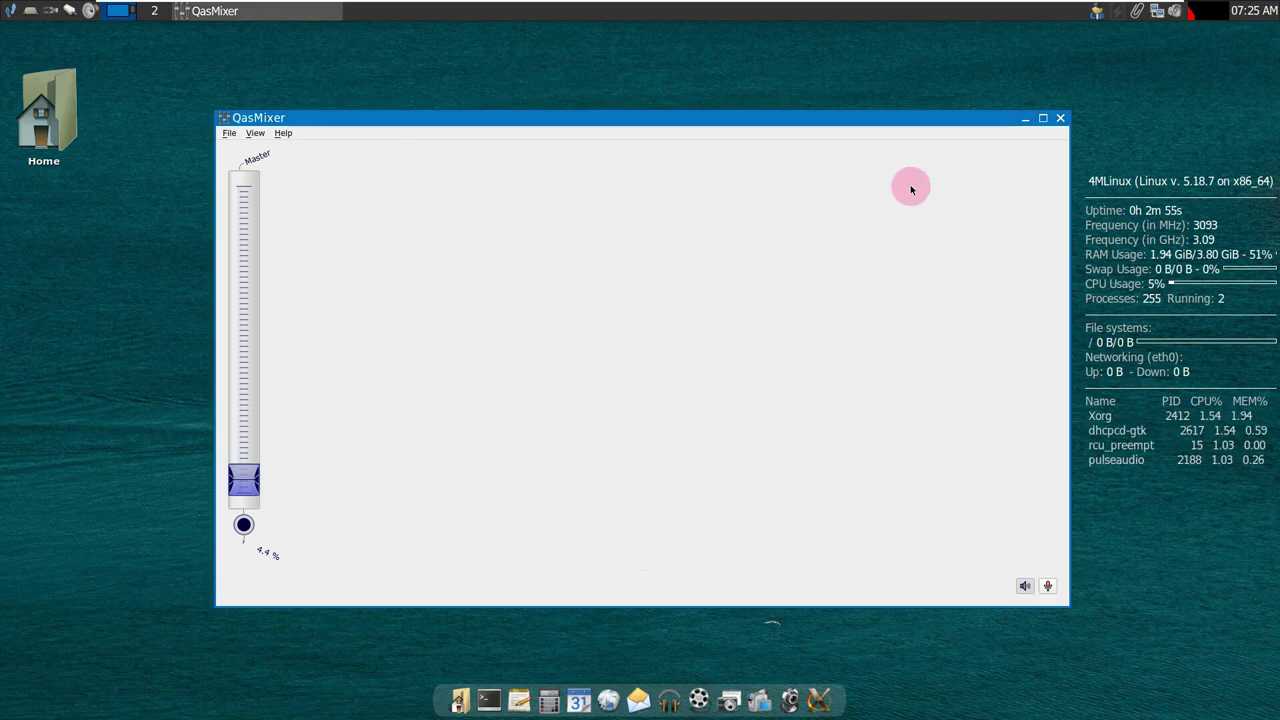
left_click(1060, 118)
Open the Osmo organizer, move its window towards the middle of the desktop and look through its Tasks, Notes and Calendar views
left_click(1097, 14)
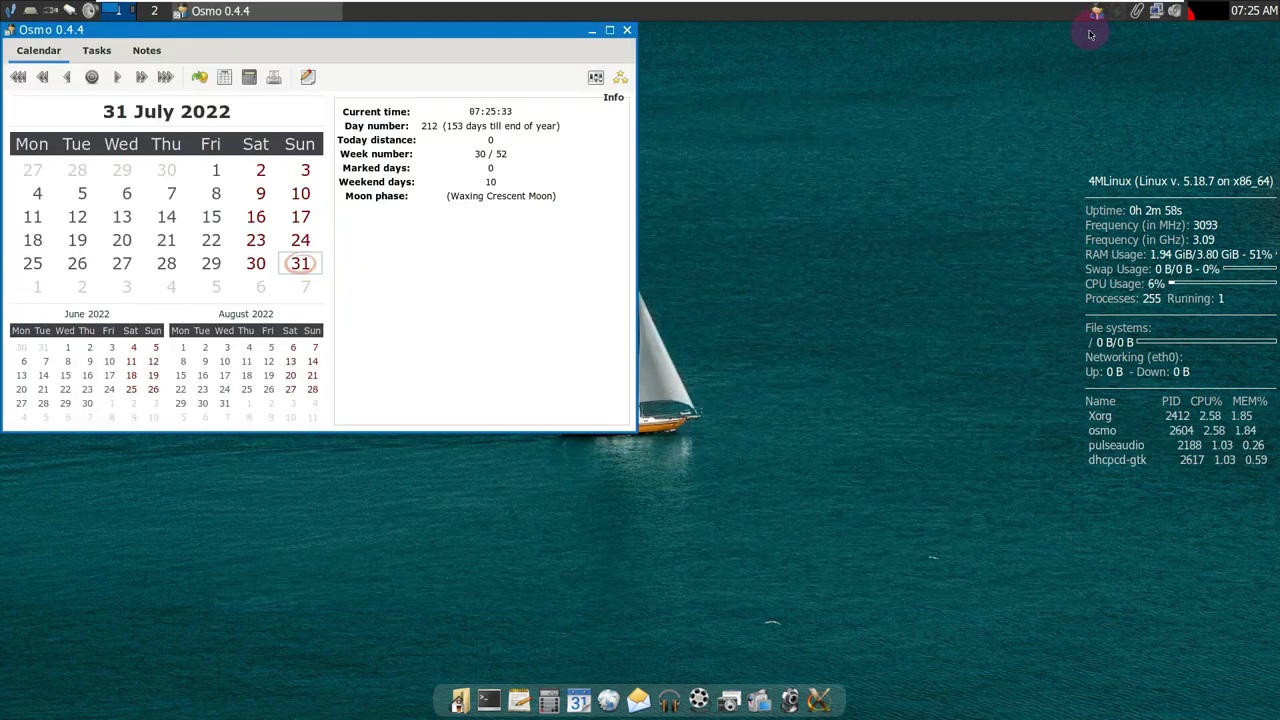
left_click_drag(423, 29, 573, 165)
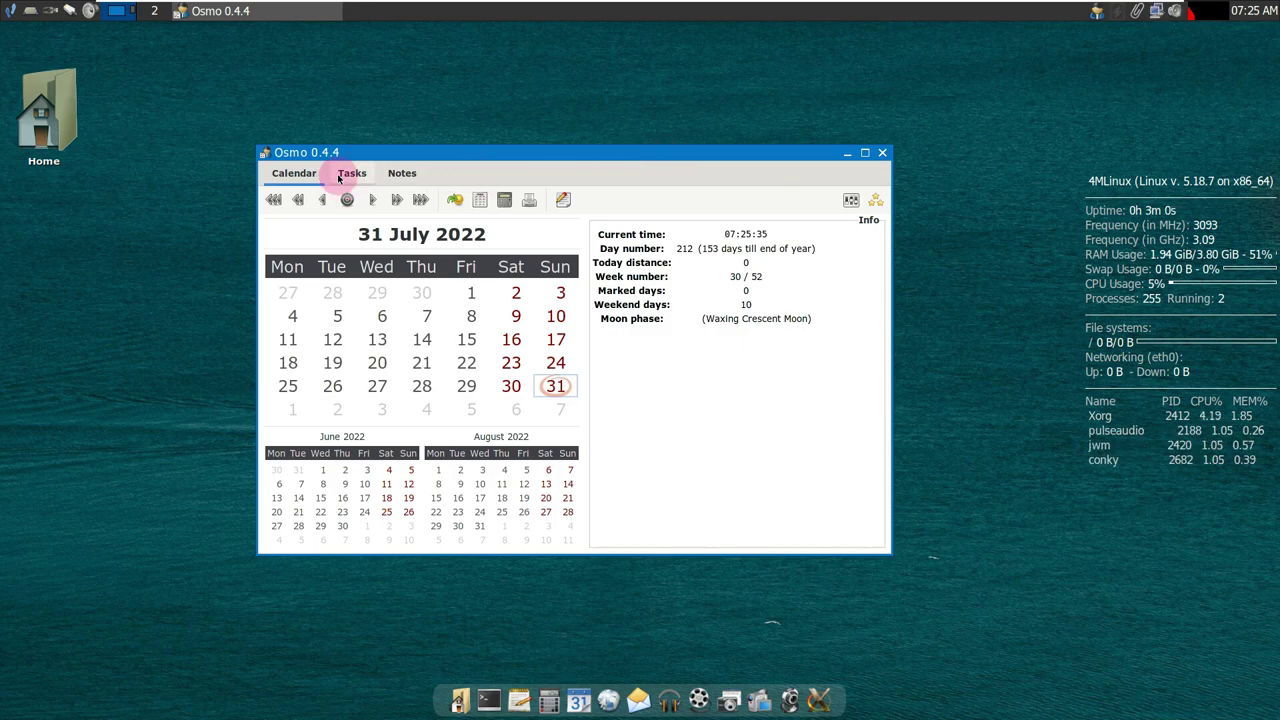
left_click(352, 174)
left_click(401, 174)
left_click(299, 178)
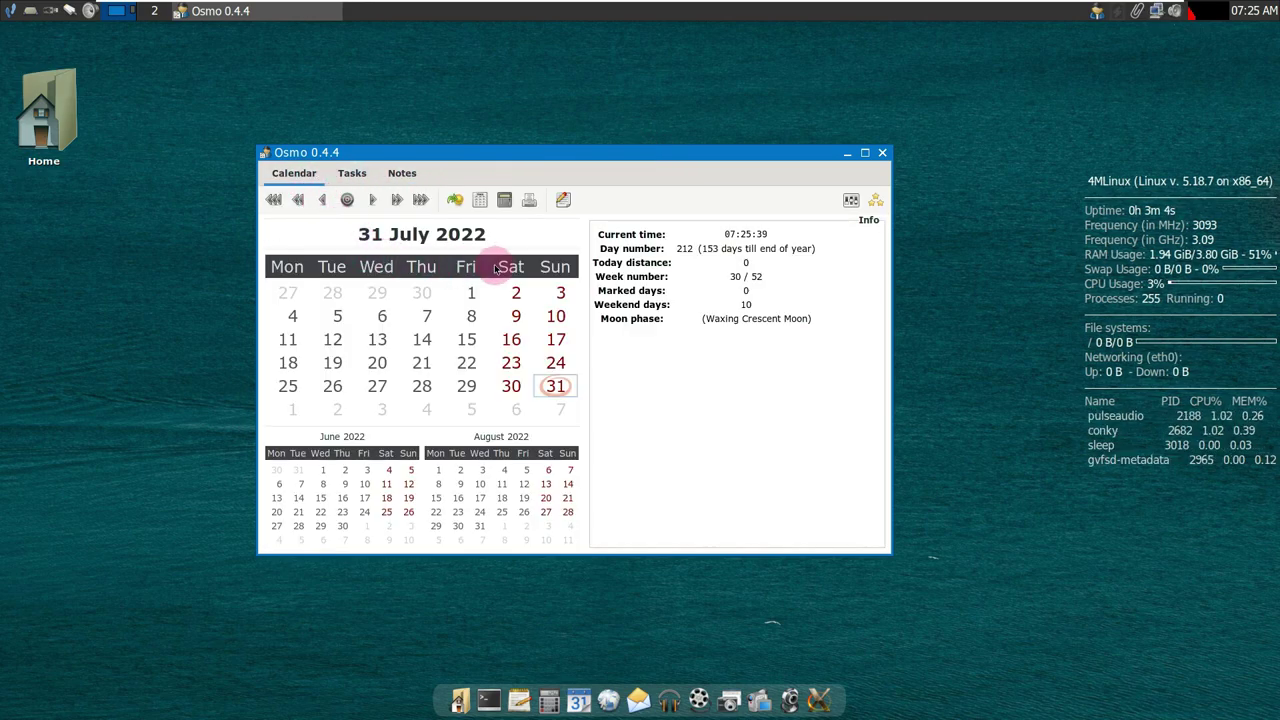
View Osmo's About information and close the organizer
left_click(875, 205)
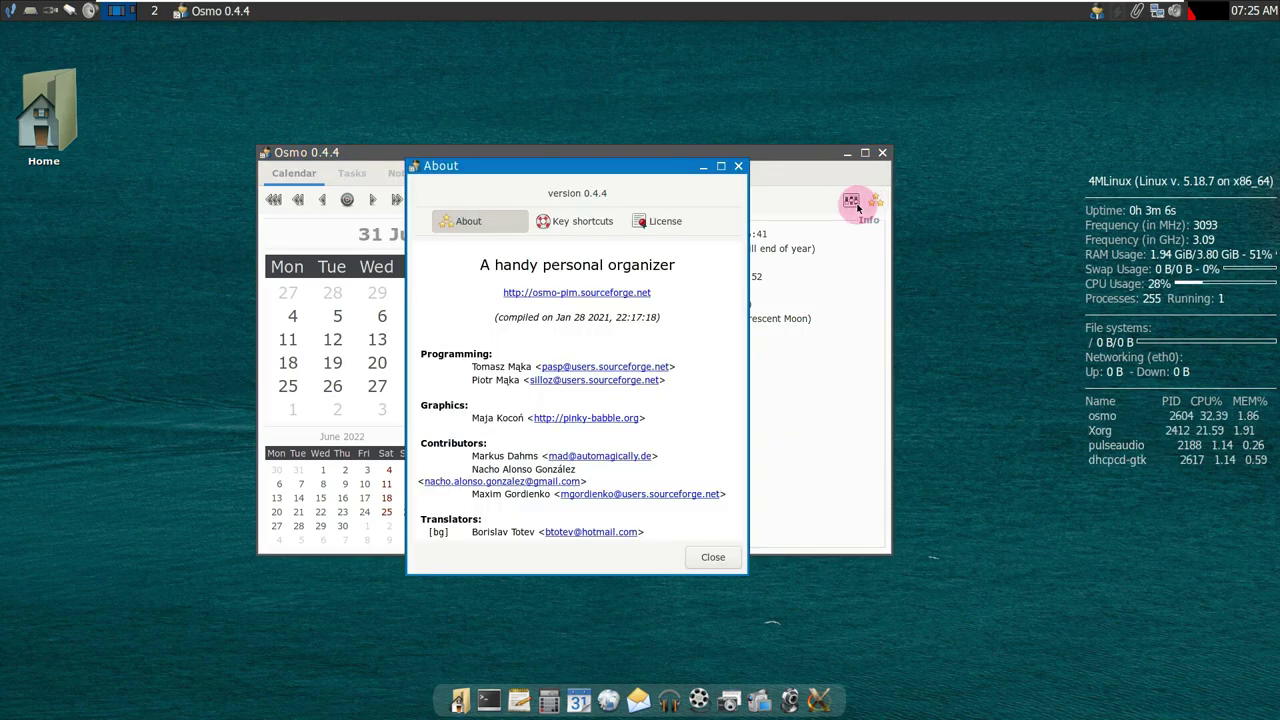
left_click(738, 168)
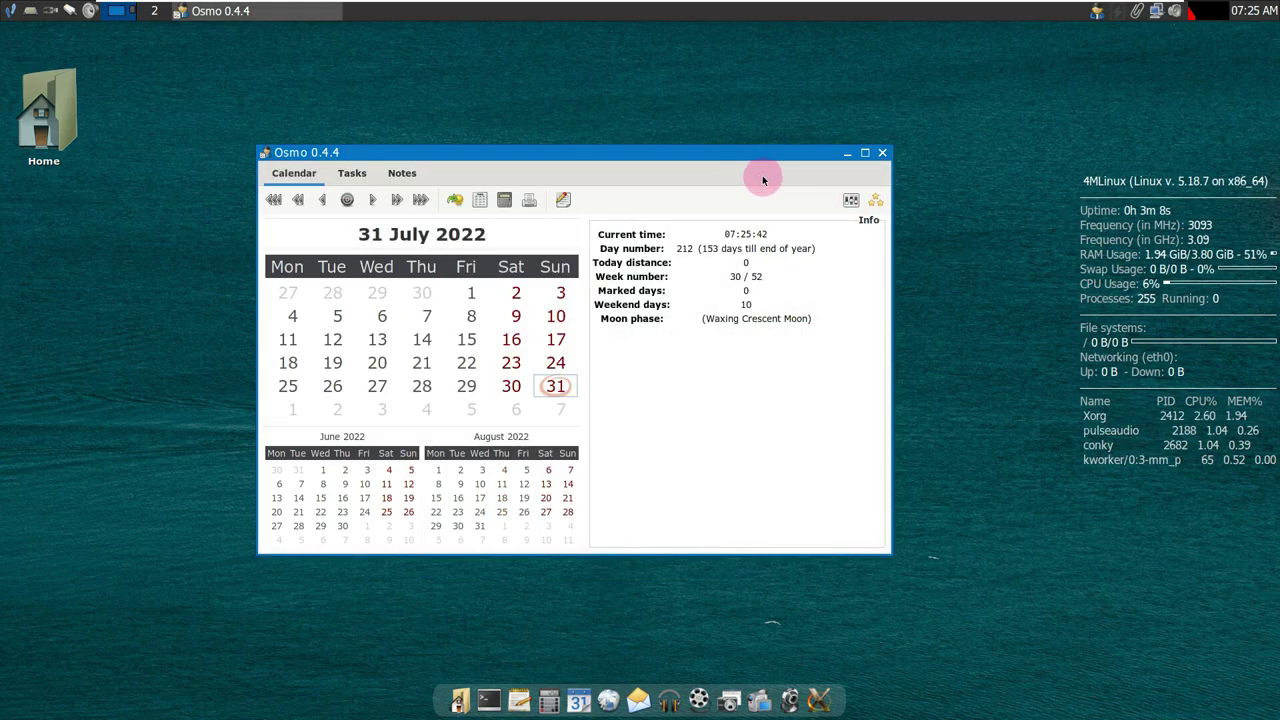
left_click(882, 152)
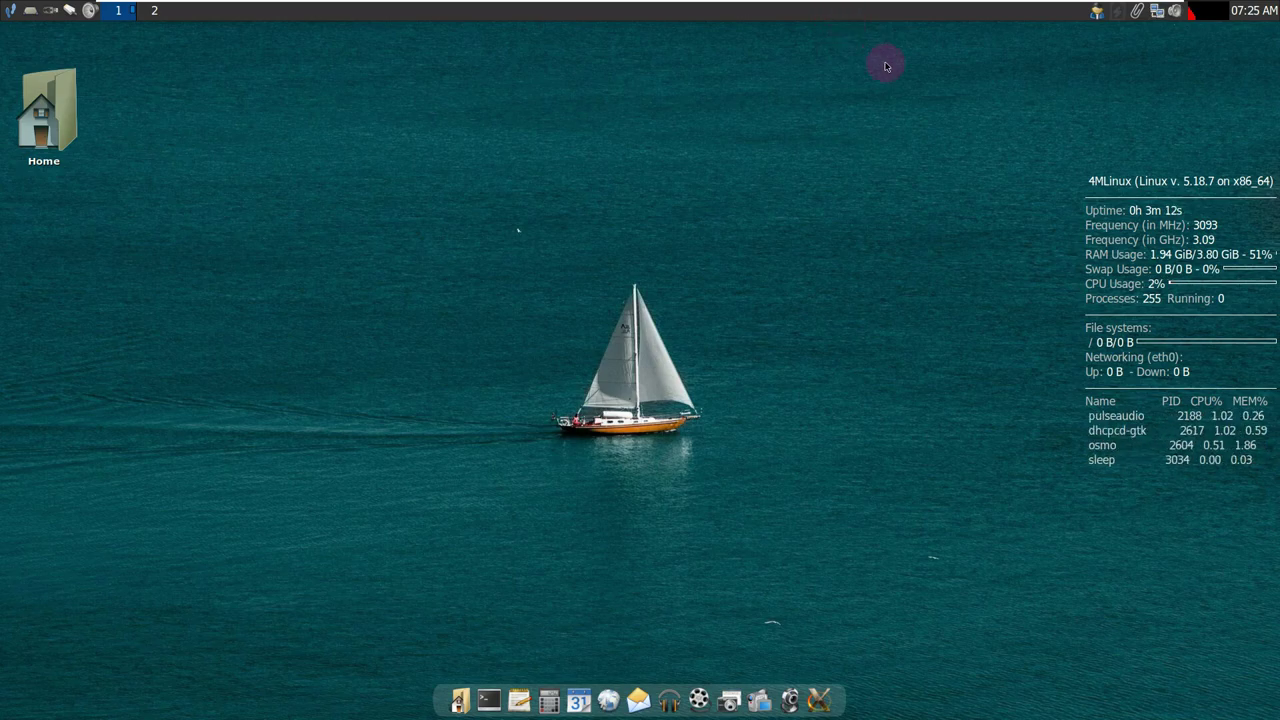
left_click(1136, 12)
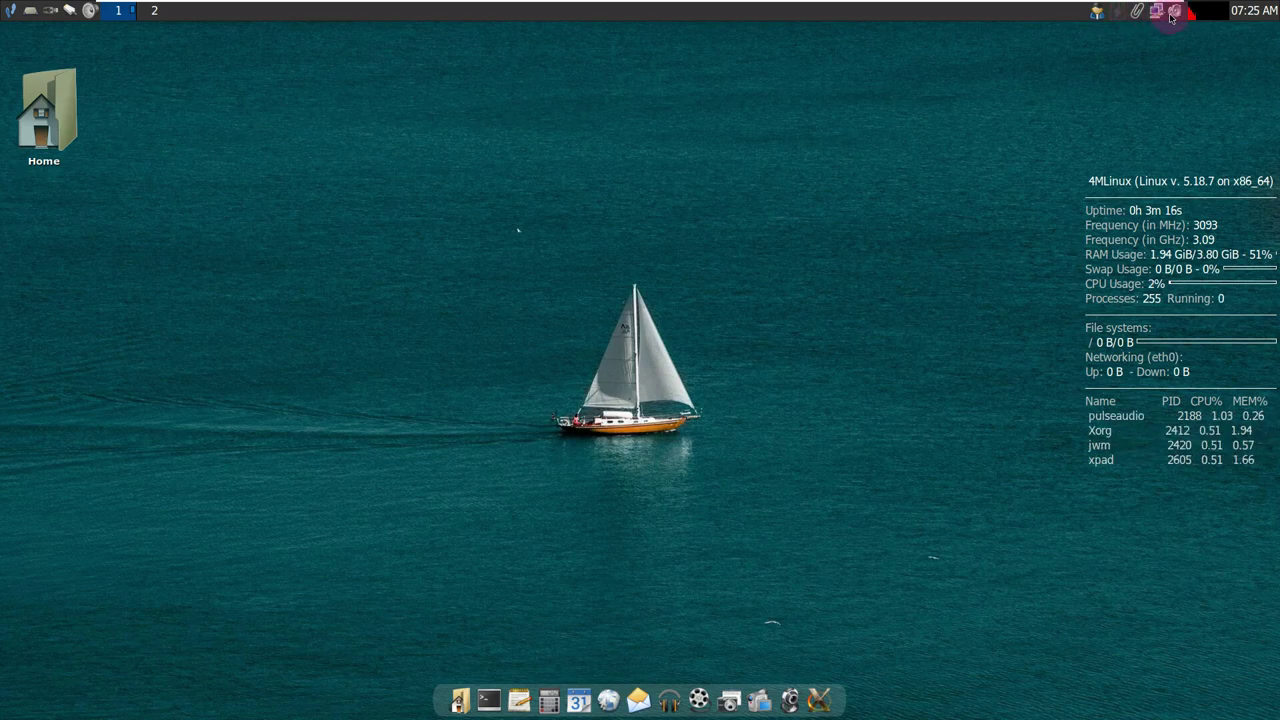
left_click(1060, 118)
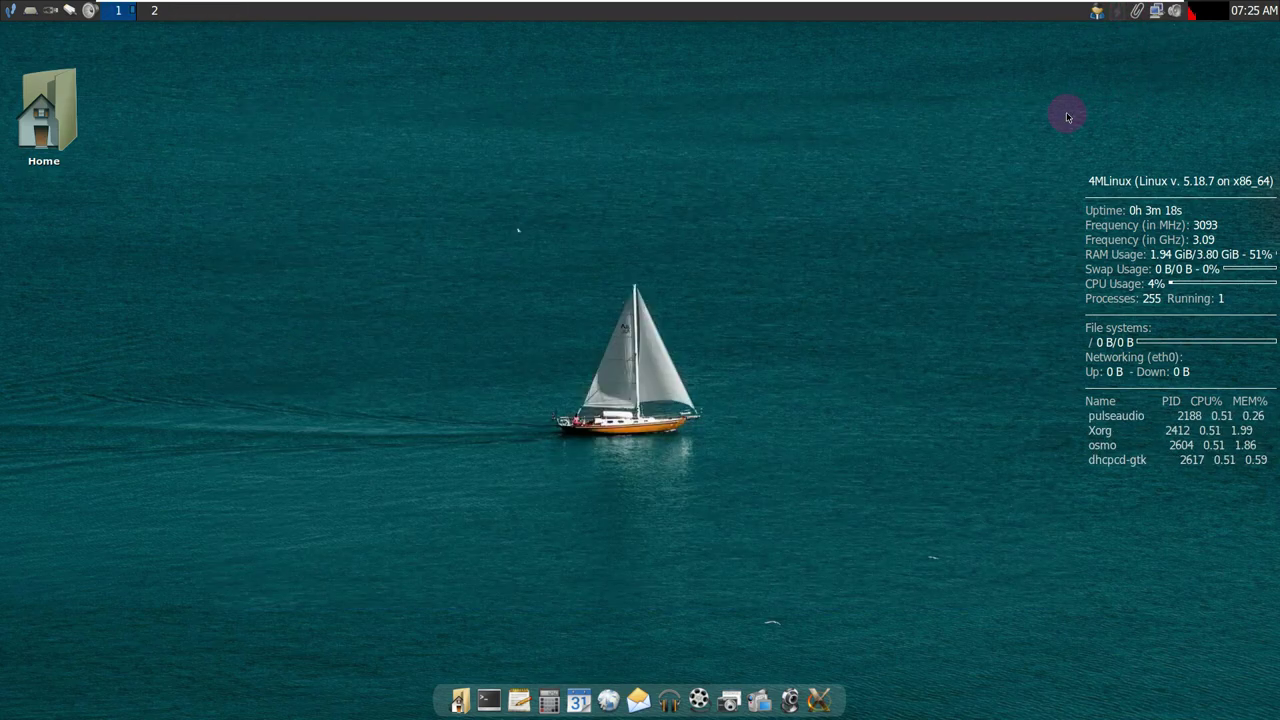
left_click(1255, 11)
Bring up the desktop's application list and look through the Internet and Office programs, including the Notepads and ForNerds groups
right_click(808, 173)
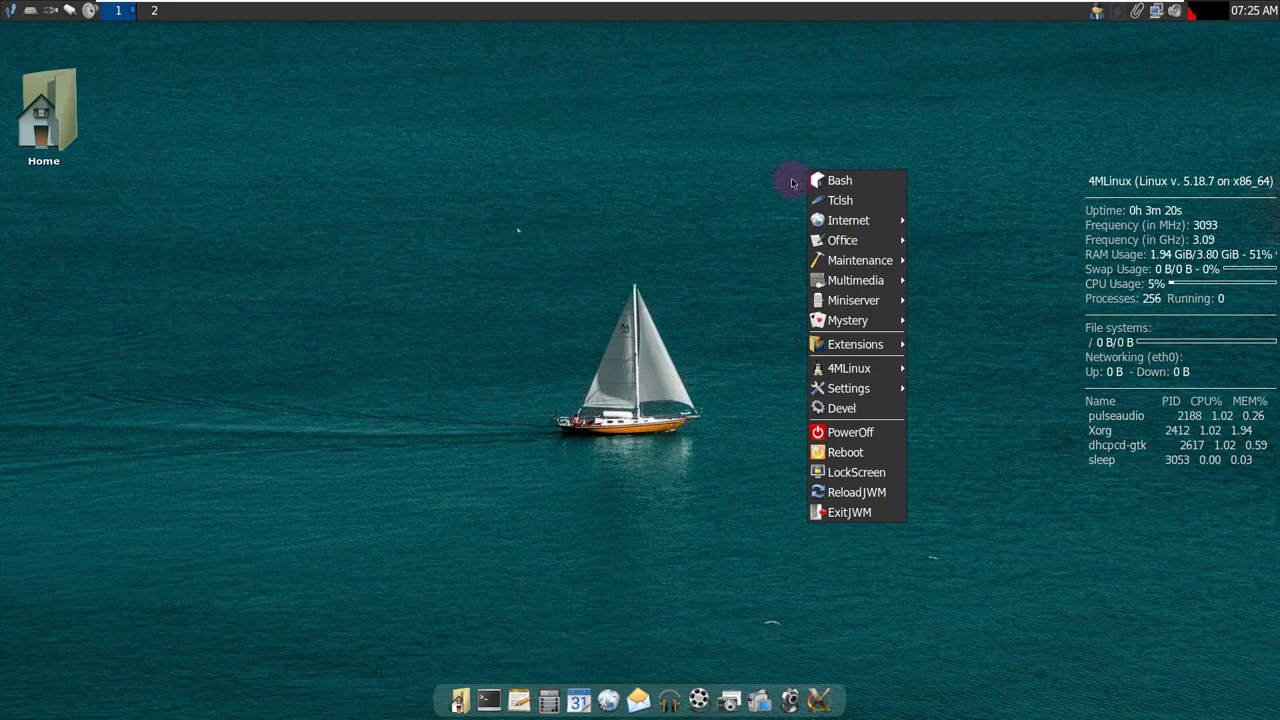
left_click(206, 177)
right_click(206, 177)
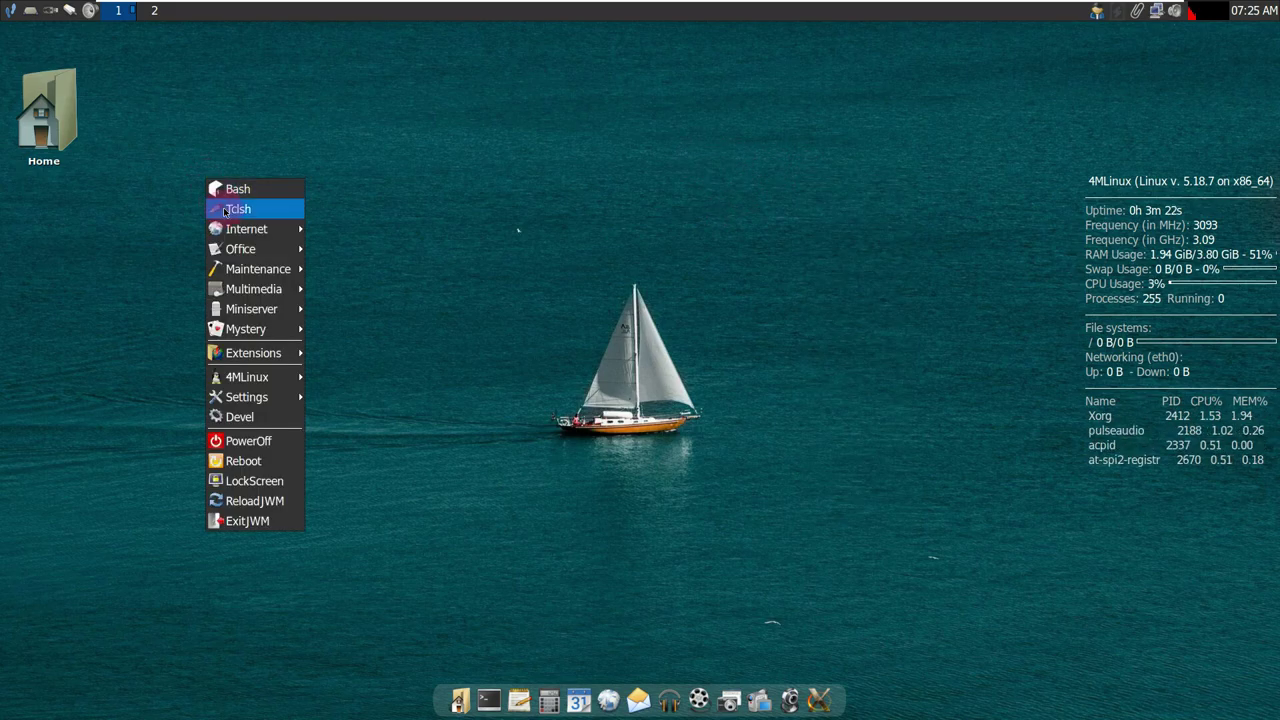
mouse_move(250, 229)
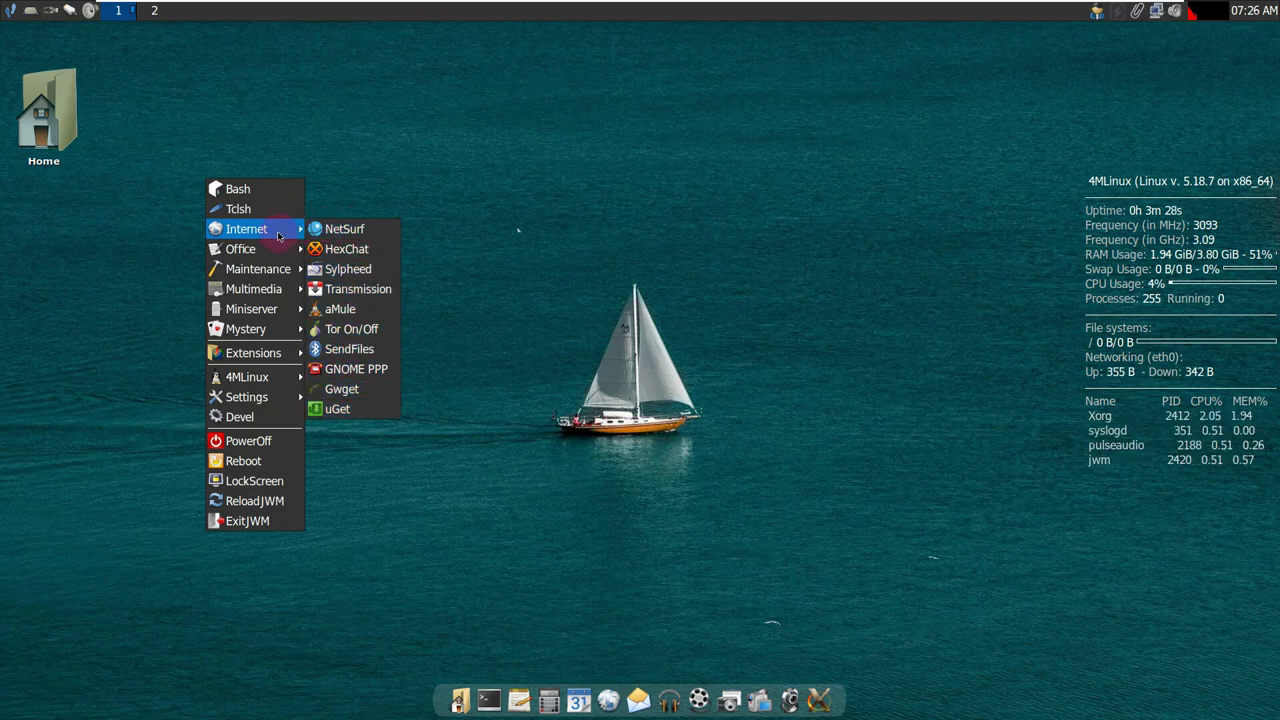
mouse_move(280, 245)
mouse_move(349, 309)
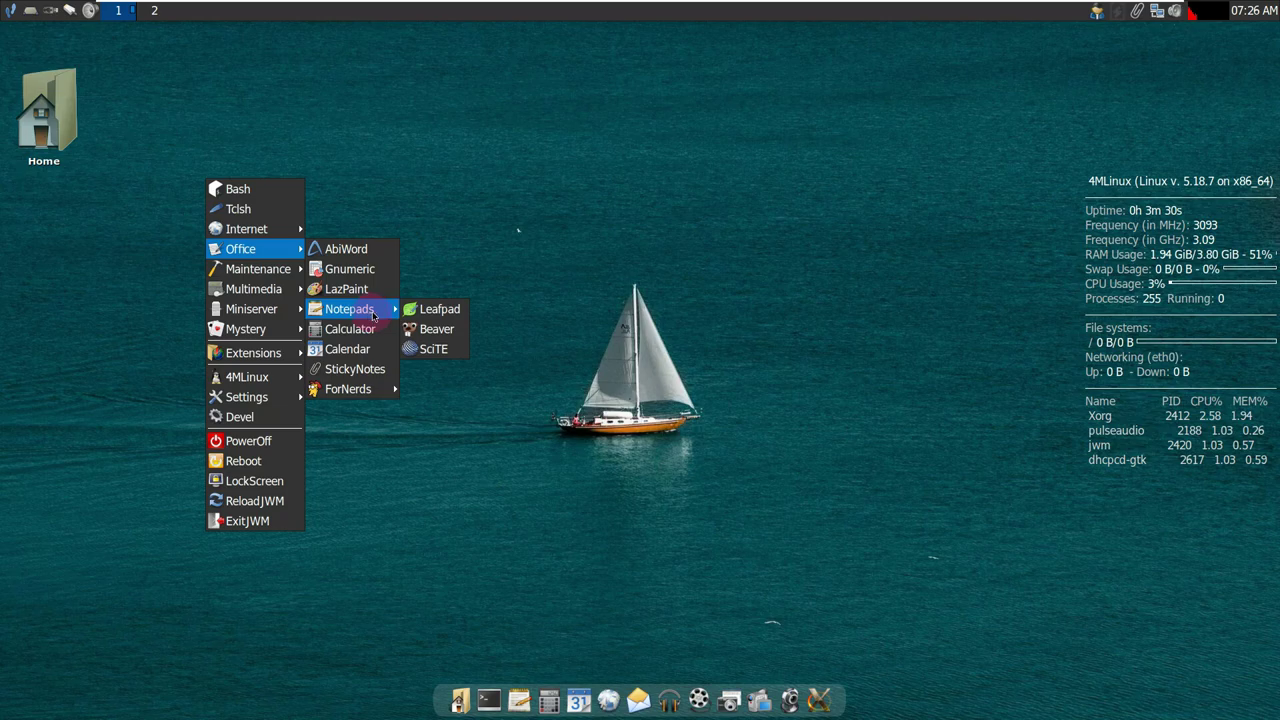
mouse_move(350, 389)
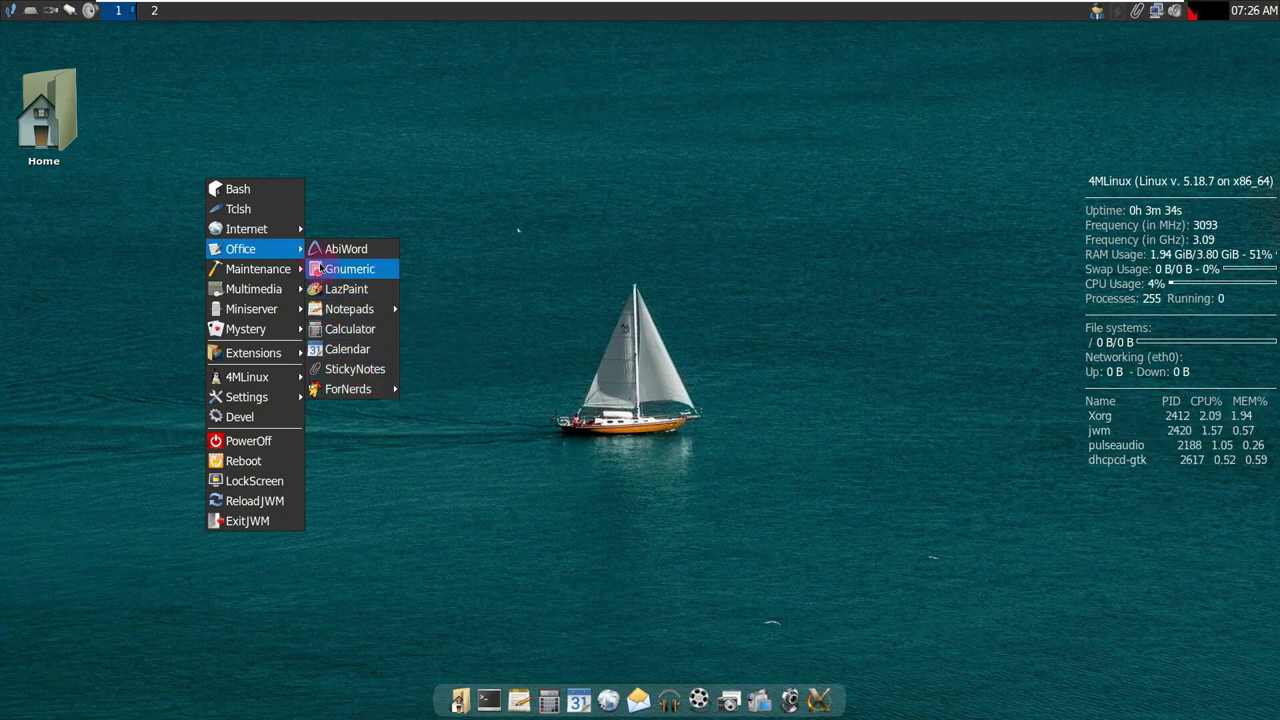
Look through the Maintenance programs, including the Partitions tools with the GPT group, and the Monitoring and MiscTools groups
mouse_move(297, 268)
mouse_move(342, 271)
mouse_move(410, 272)
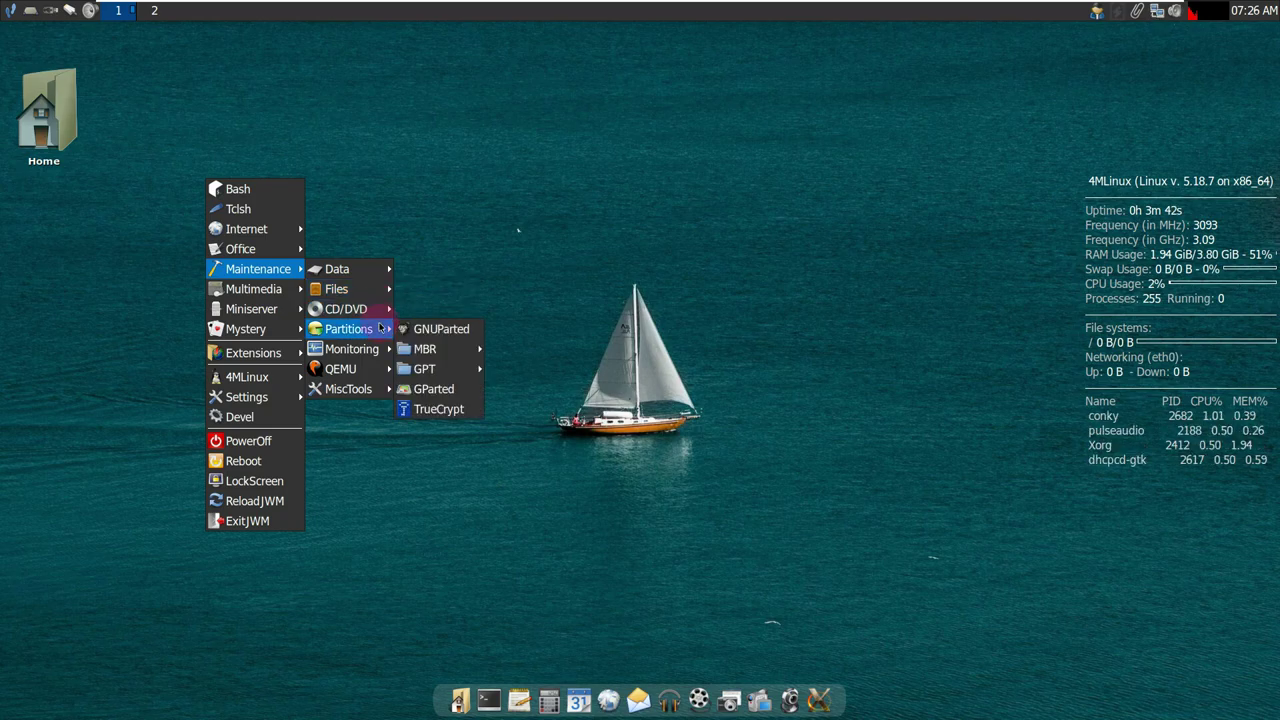
mouse_move(440, 367)
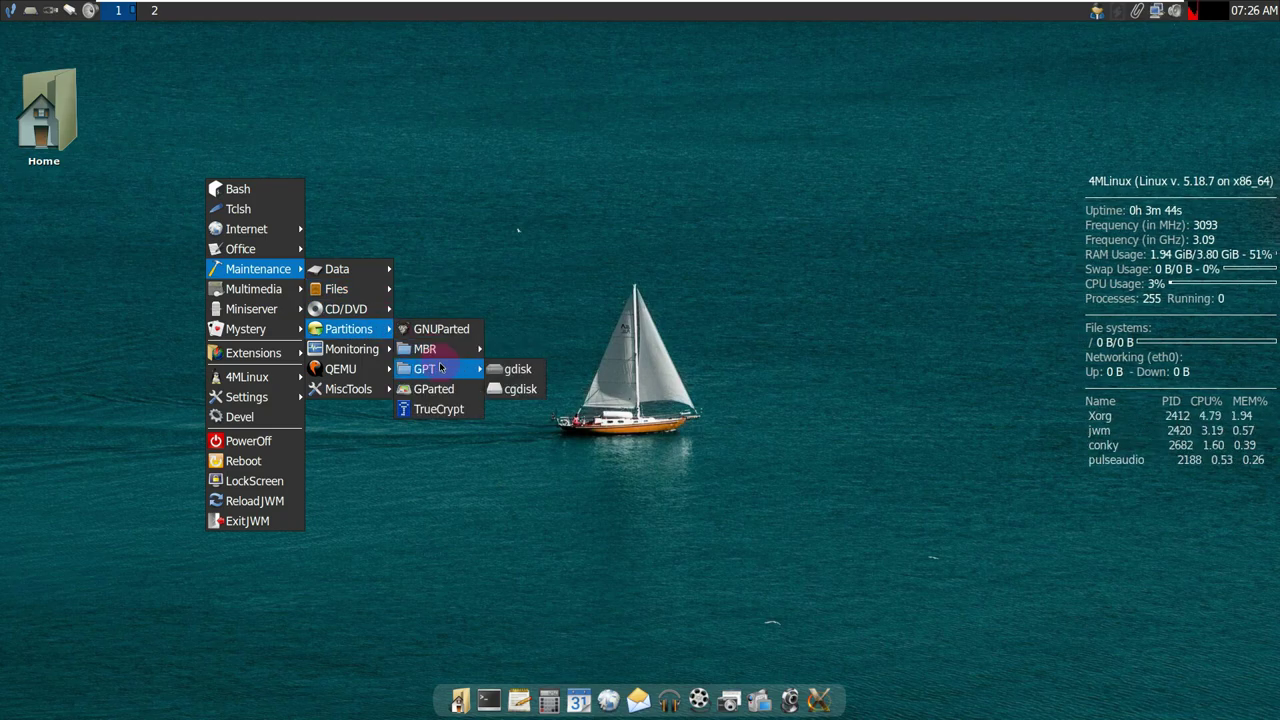
mouse_move(378, 352)
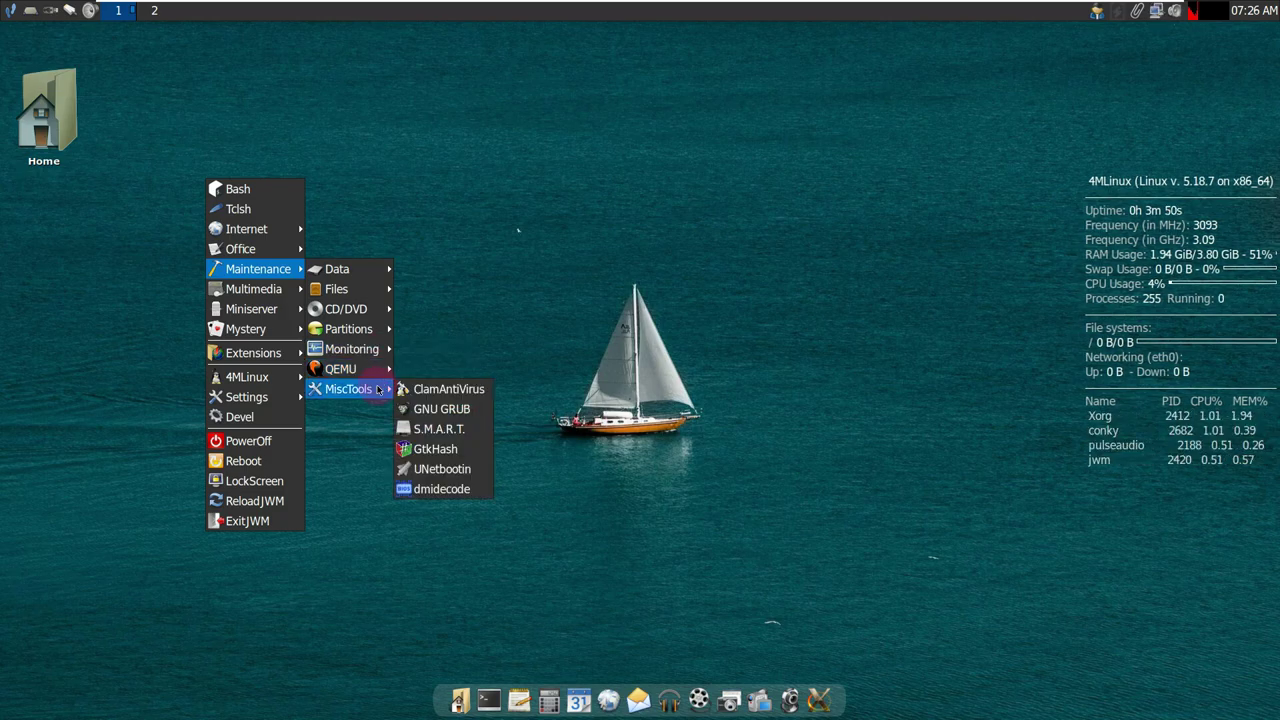
Look through the Multimedia groups from Let's play to Devices and the Miniserver tools, including MiscTools with its TUI group
mouse_move(300, 294)
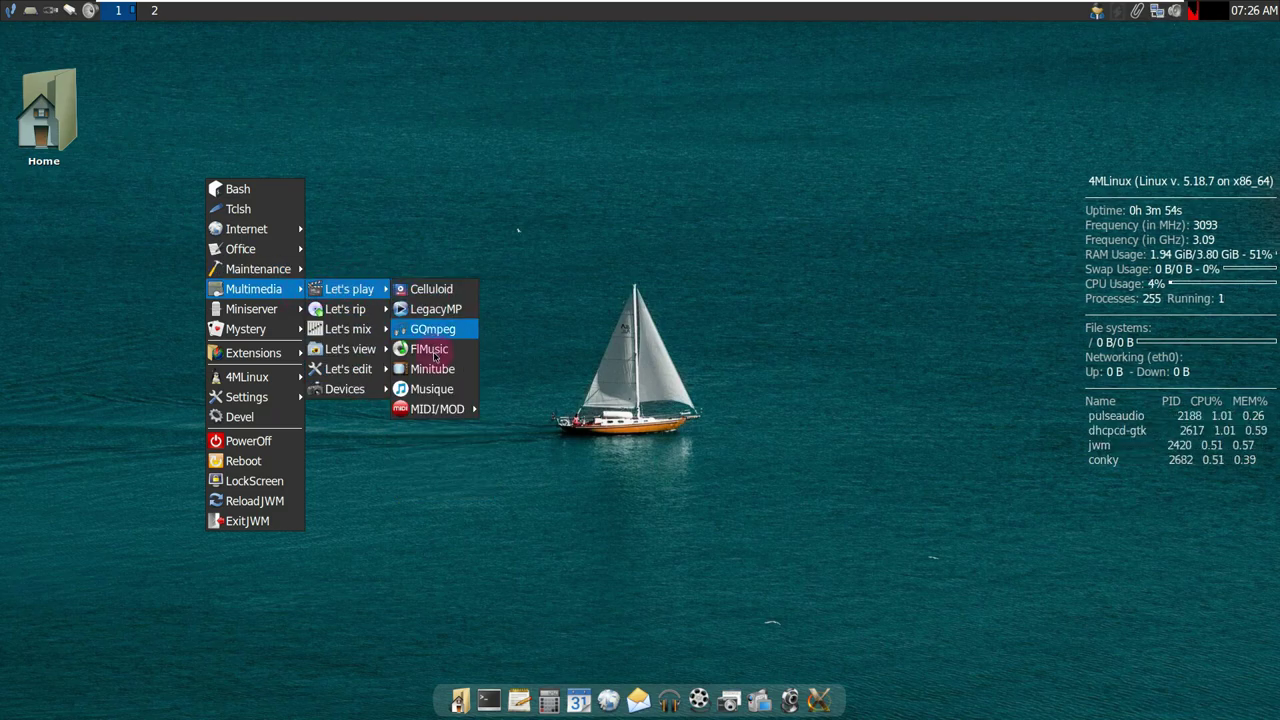
mouse_move(440, 409)
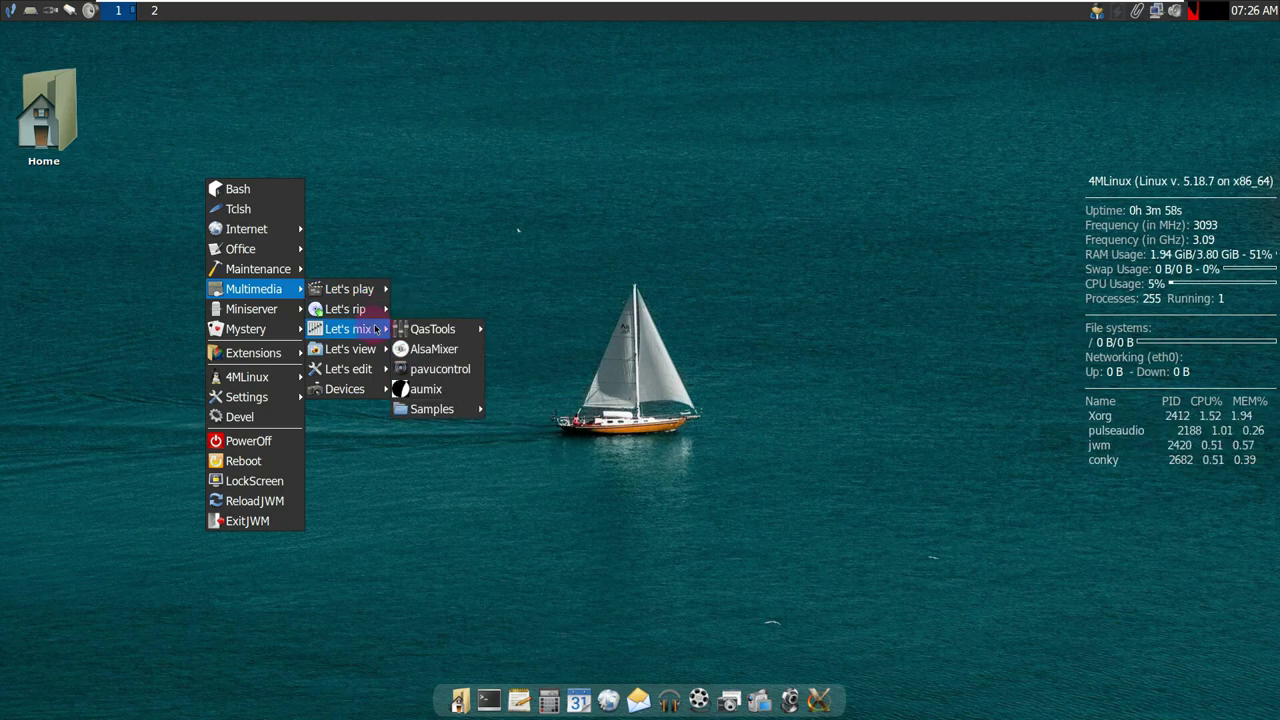
mouse_move(417, 330)
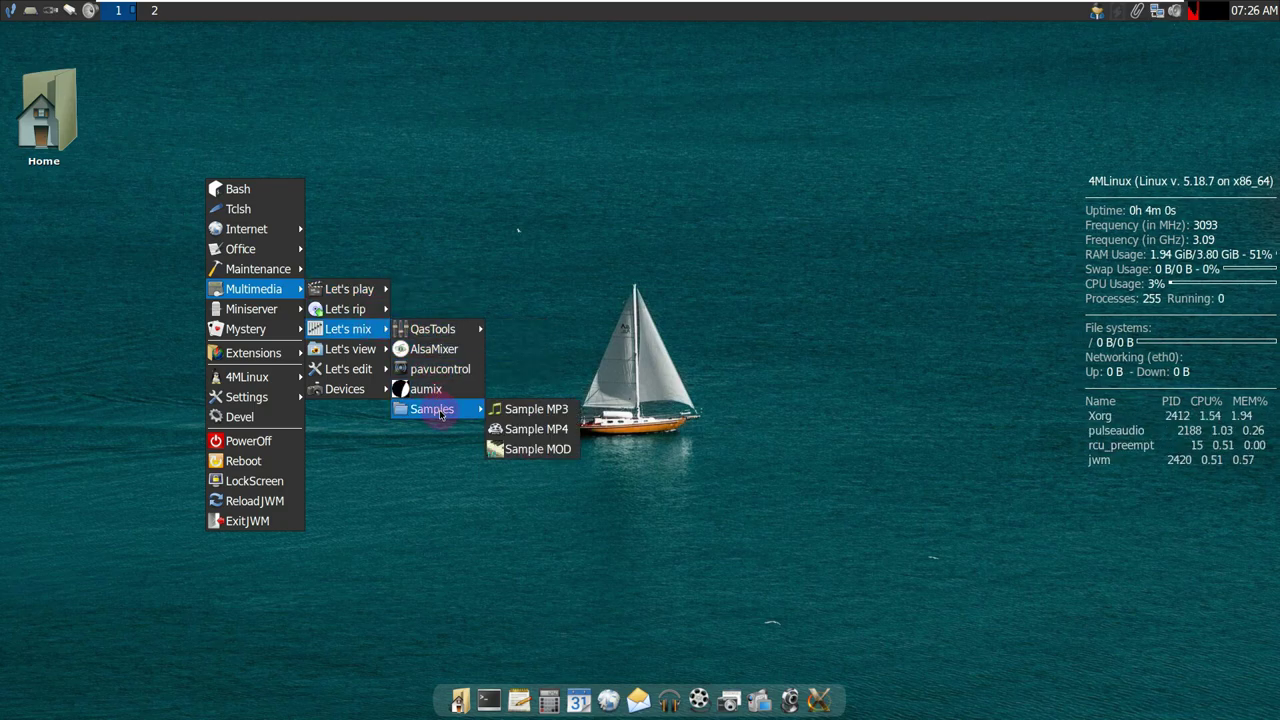
mouse_move(381, 351)
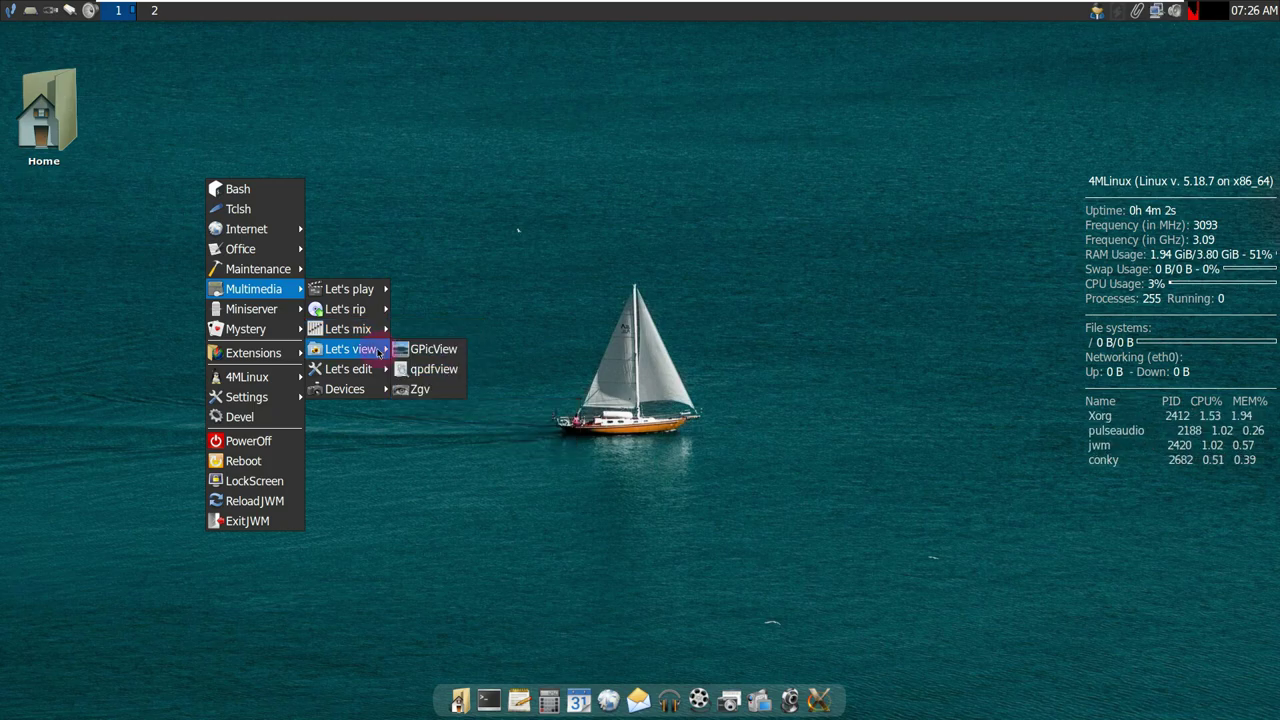
mouse_move(462, 431)
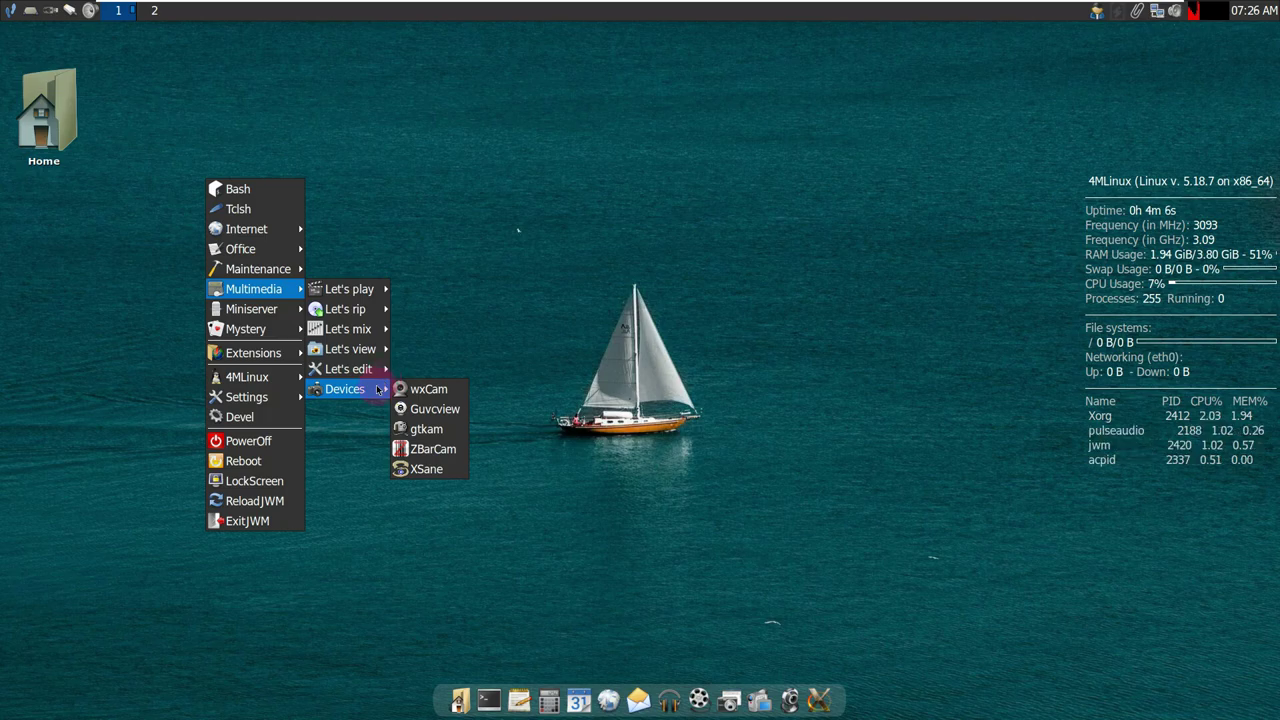
mouse_move(293, 311)
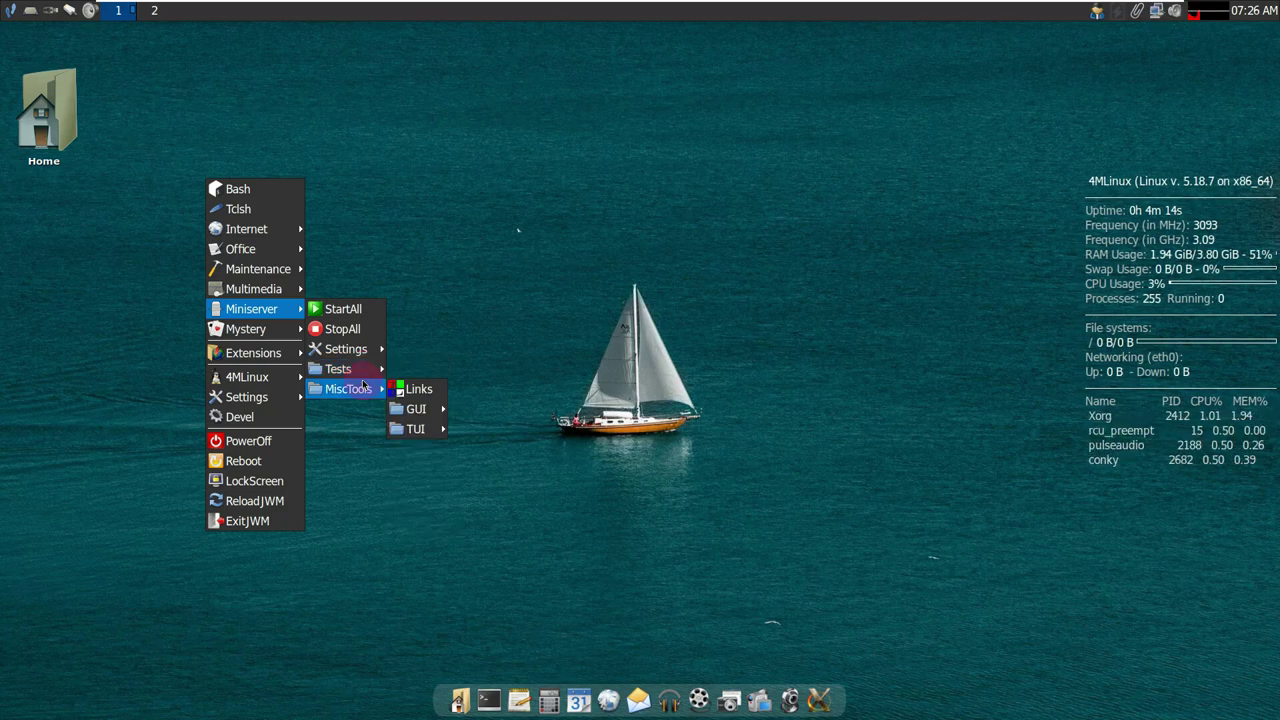
mouse_move(418, 428)
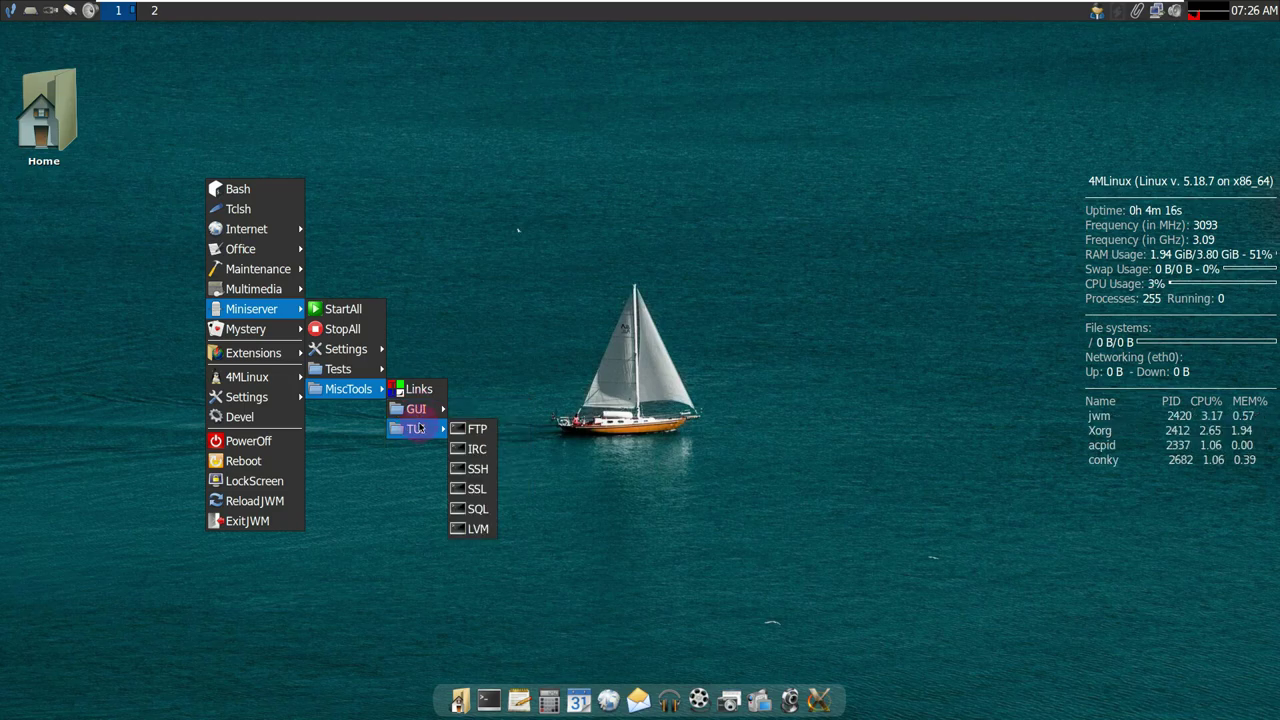
Look through the Mystery games in the Console, Xtoys, Xgames and Tcl Games groups, including Let's think and Cards
mouse_move(295, 340)
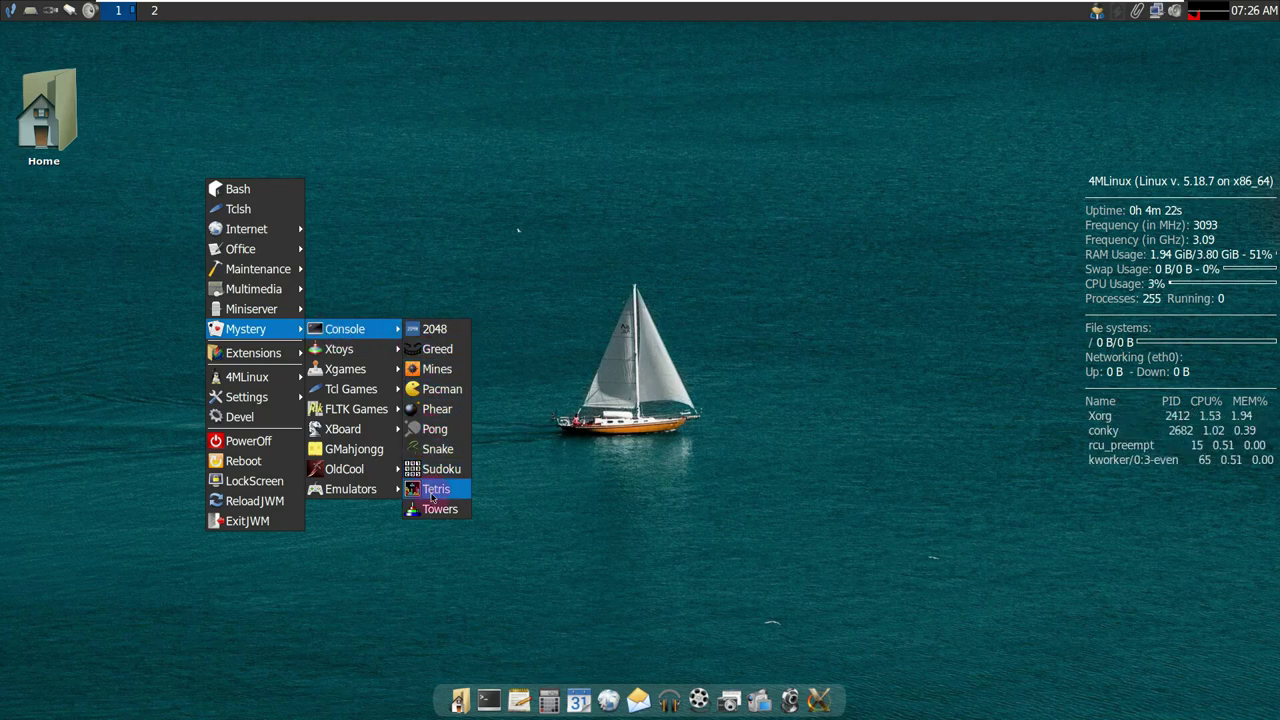
left_click(392, 328)
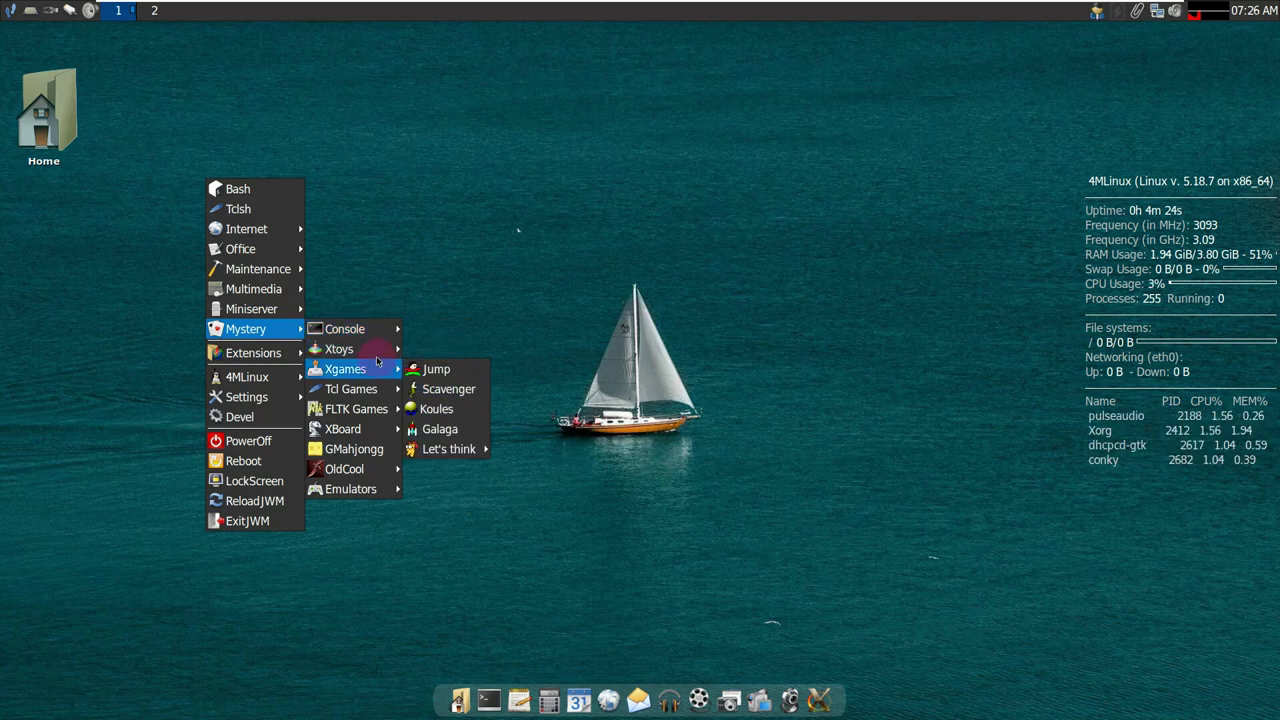
left_click(380, 352)
left_click(375, 372)
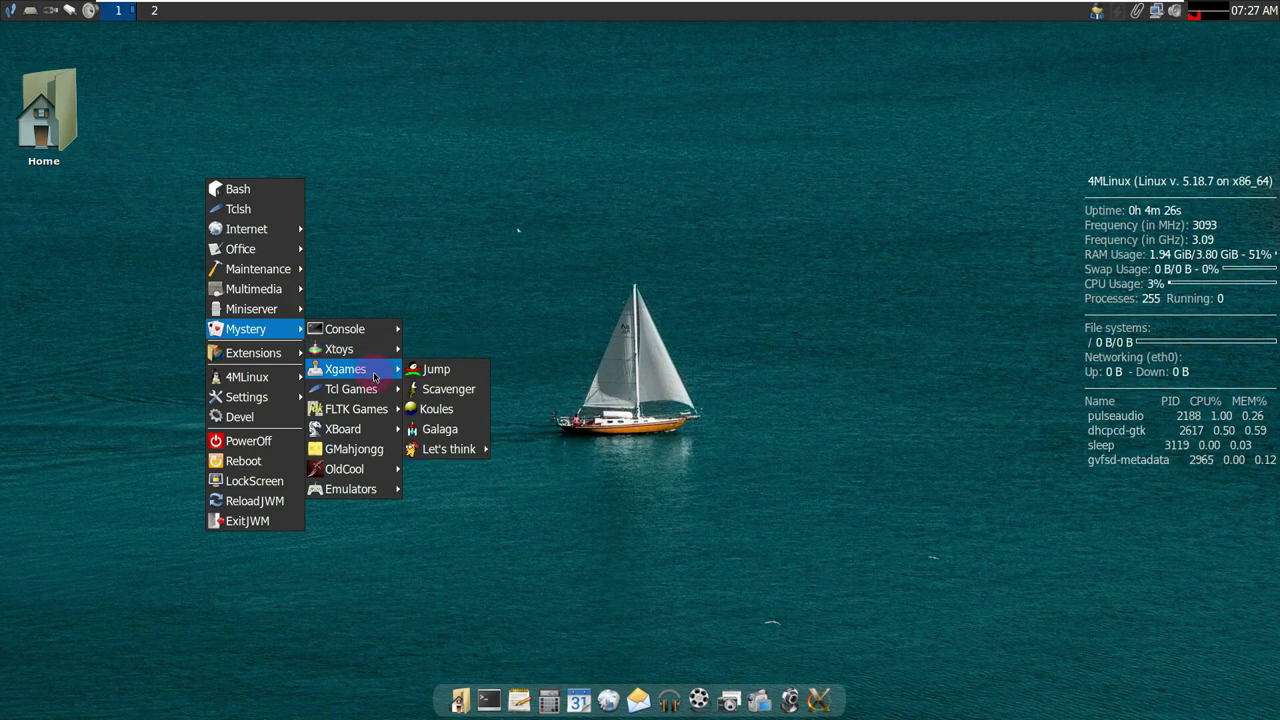
left_click(460, 450)
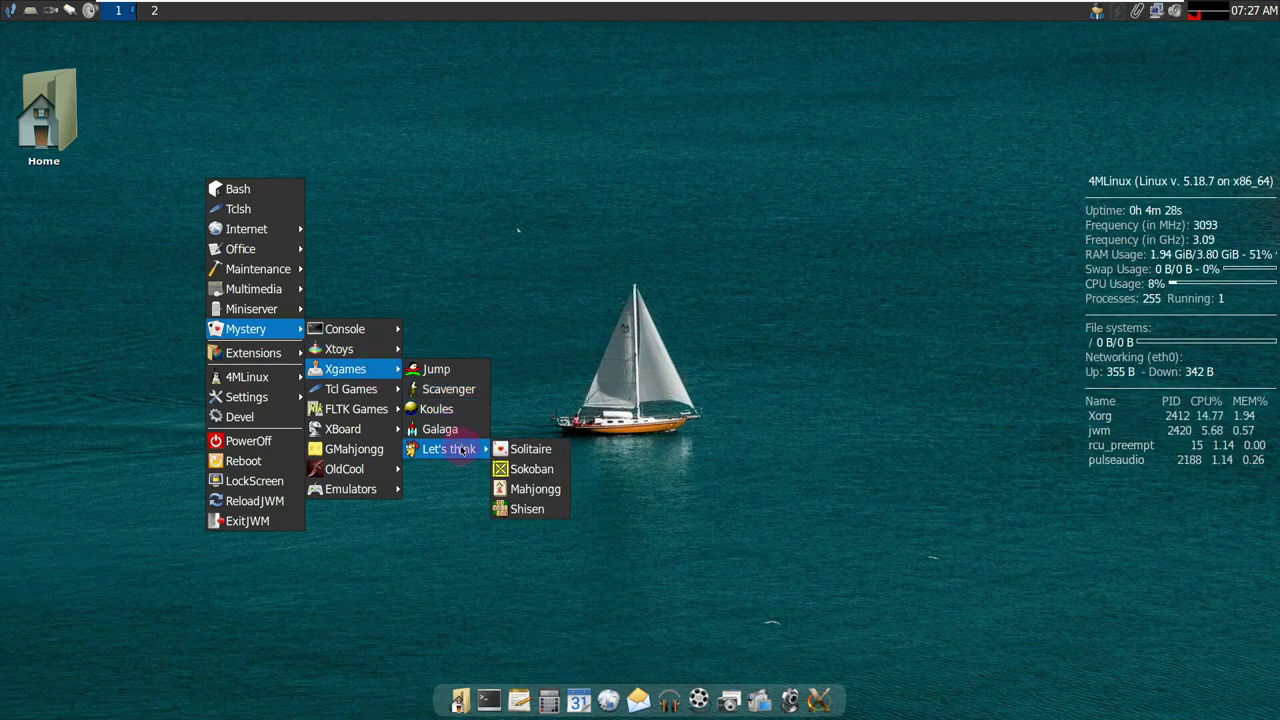
left_click(362, 394)
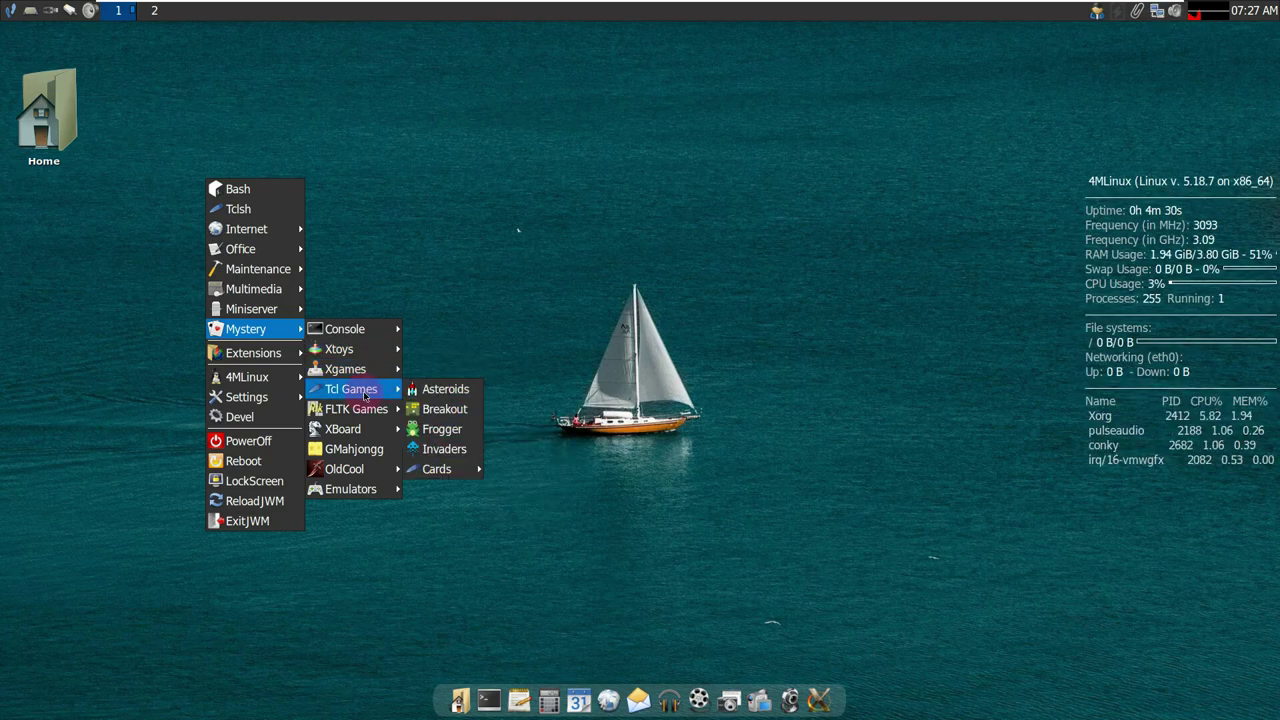
left_click(460, 470)
left_click(380, 396)
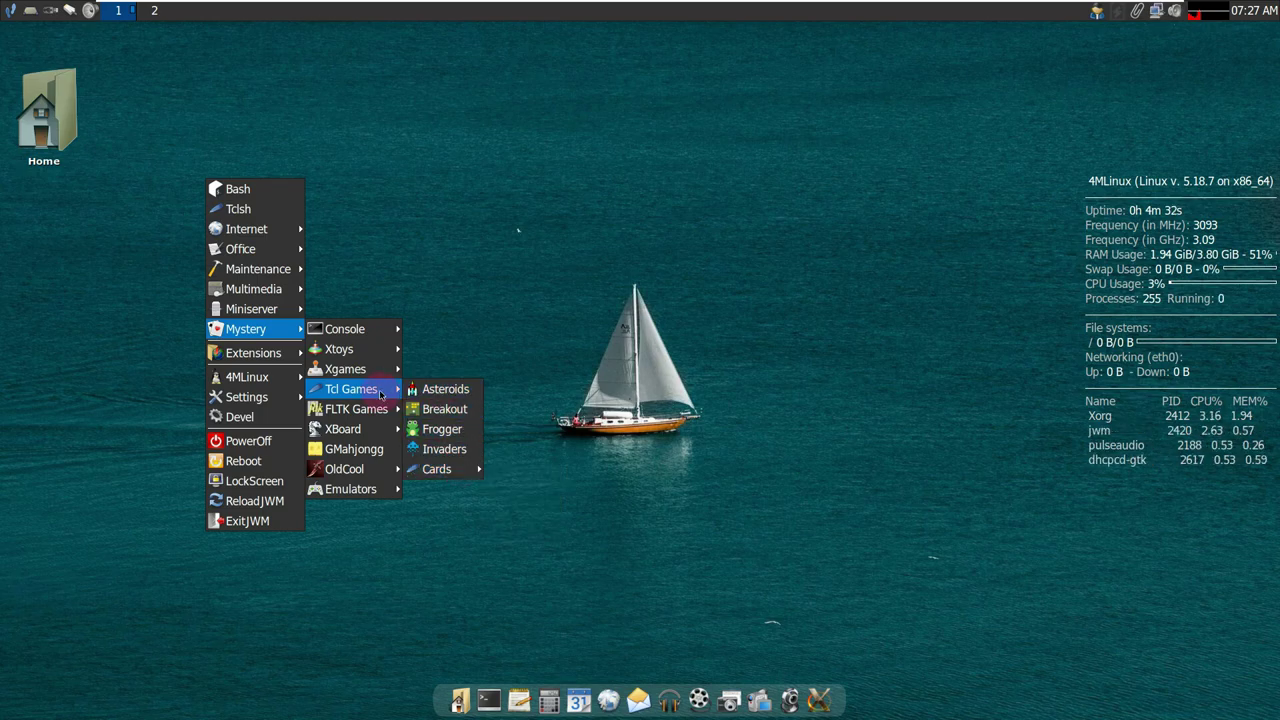
Look through the FLTK Games, XBoard, OldCool and Emulators groups of Mystery, including the DOSBox games
mouse_move(381, 404)
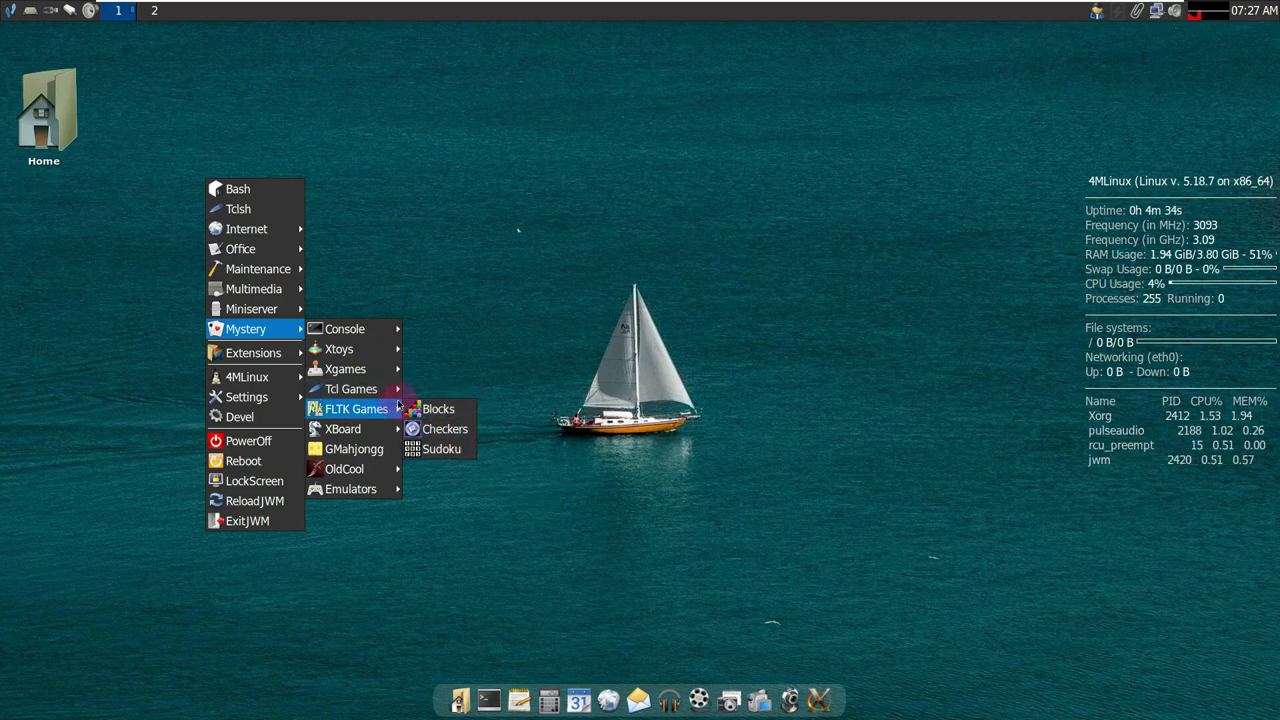
mouse_move(377, 429)
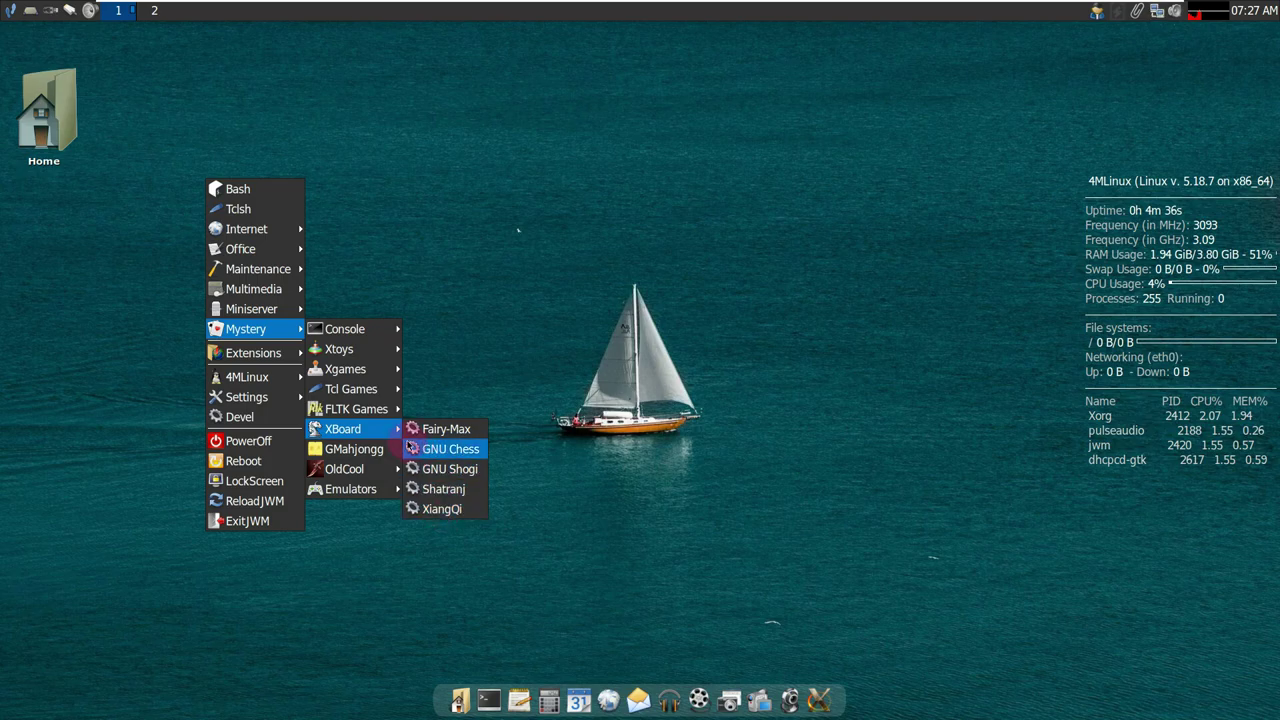
mouse_move(376, 470)
mouse_move(436, 488)
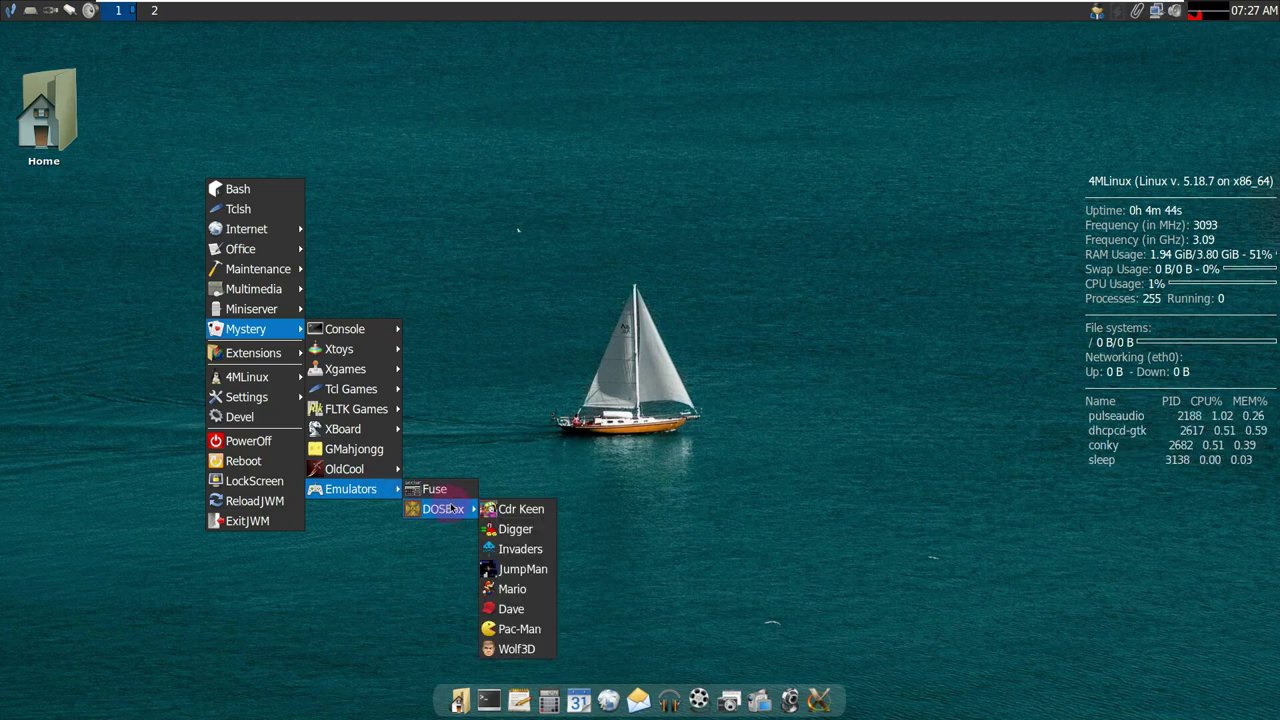
Launch Pac-Man from the DOSBox games and move its window to the middle of the desktop
left_click(519, 628)
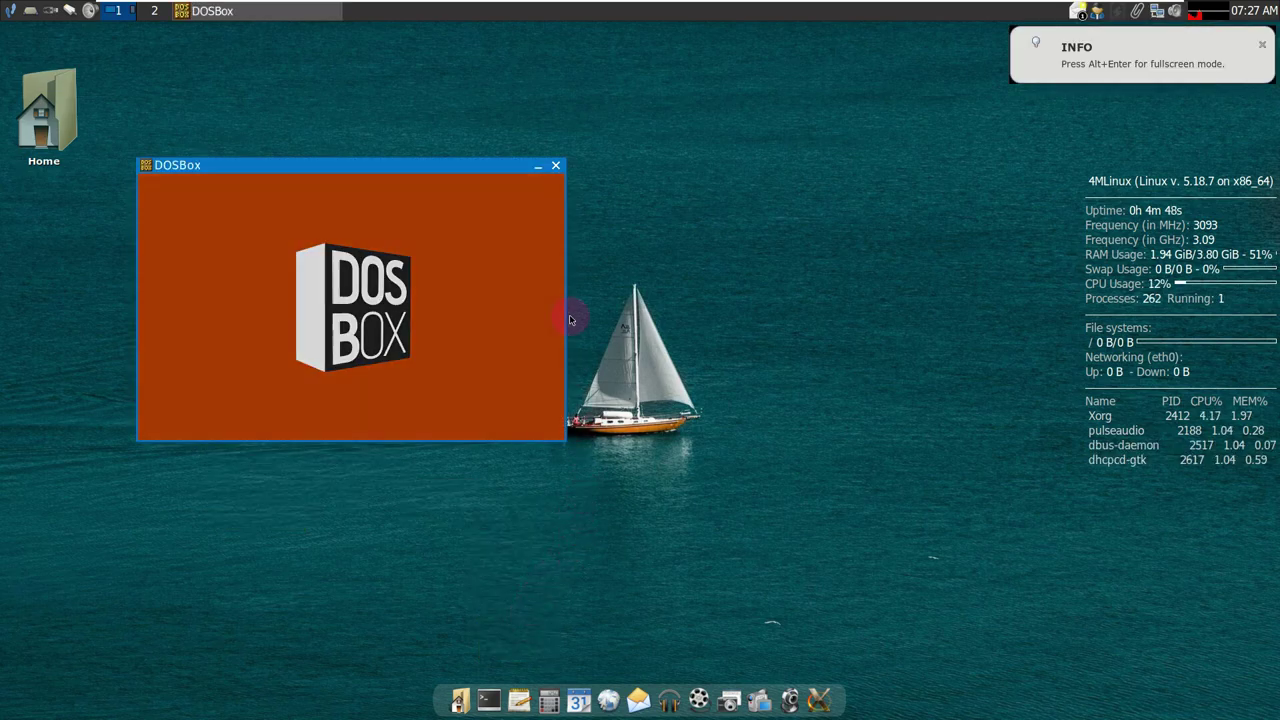
left_click_drag(457, 192, 758, 228)
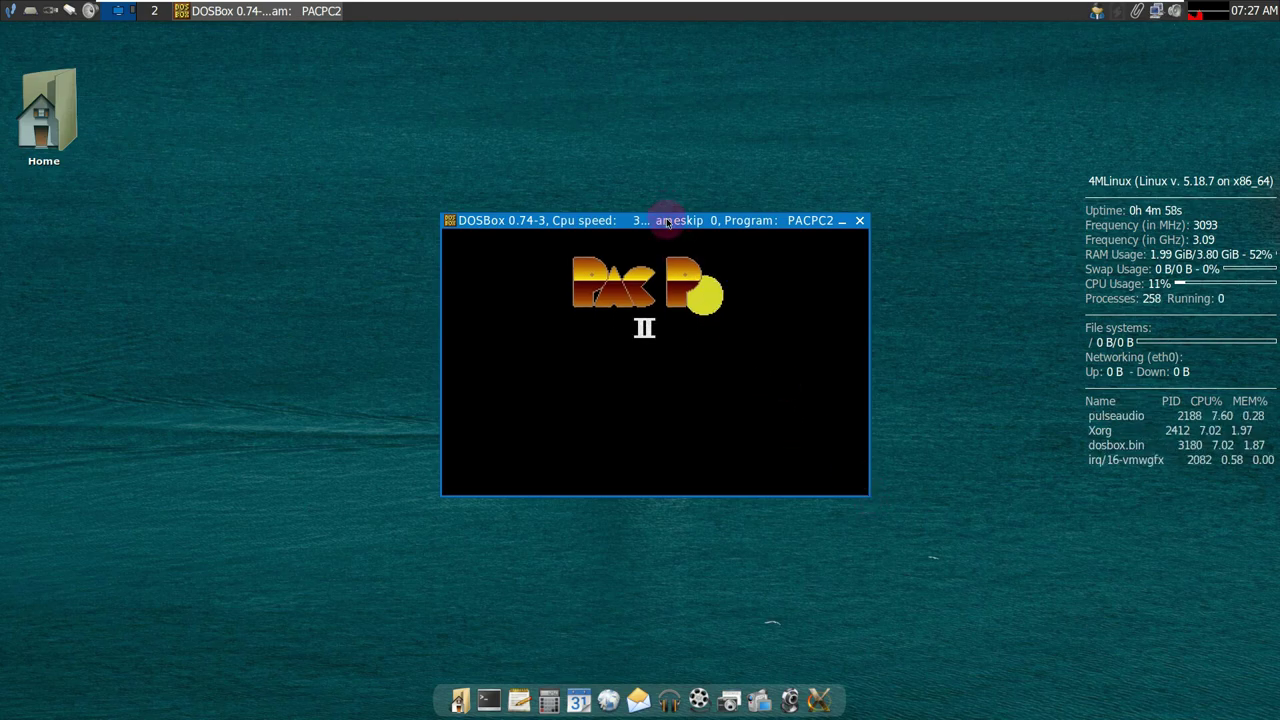
left_click_drag(664, 212, 667, 254)
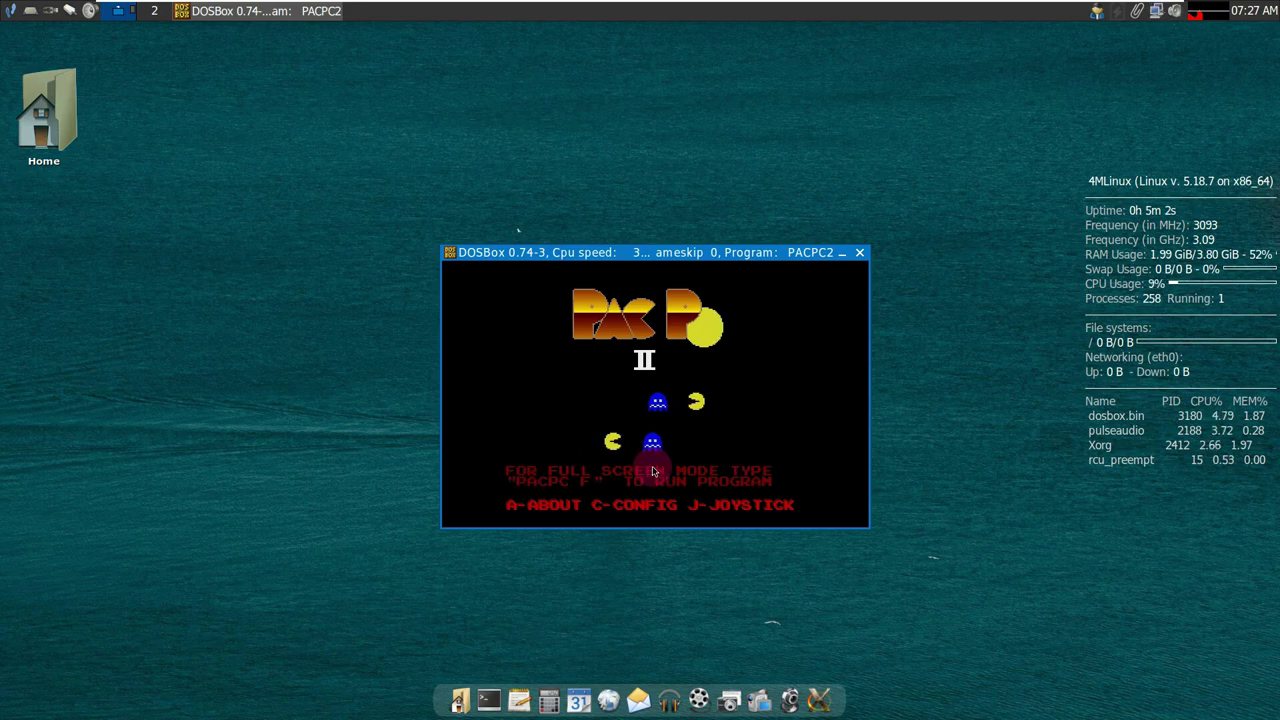
Start a one-player Pac-Man game, steer through the maze eating dots and power pellets, and close the game
key("1")
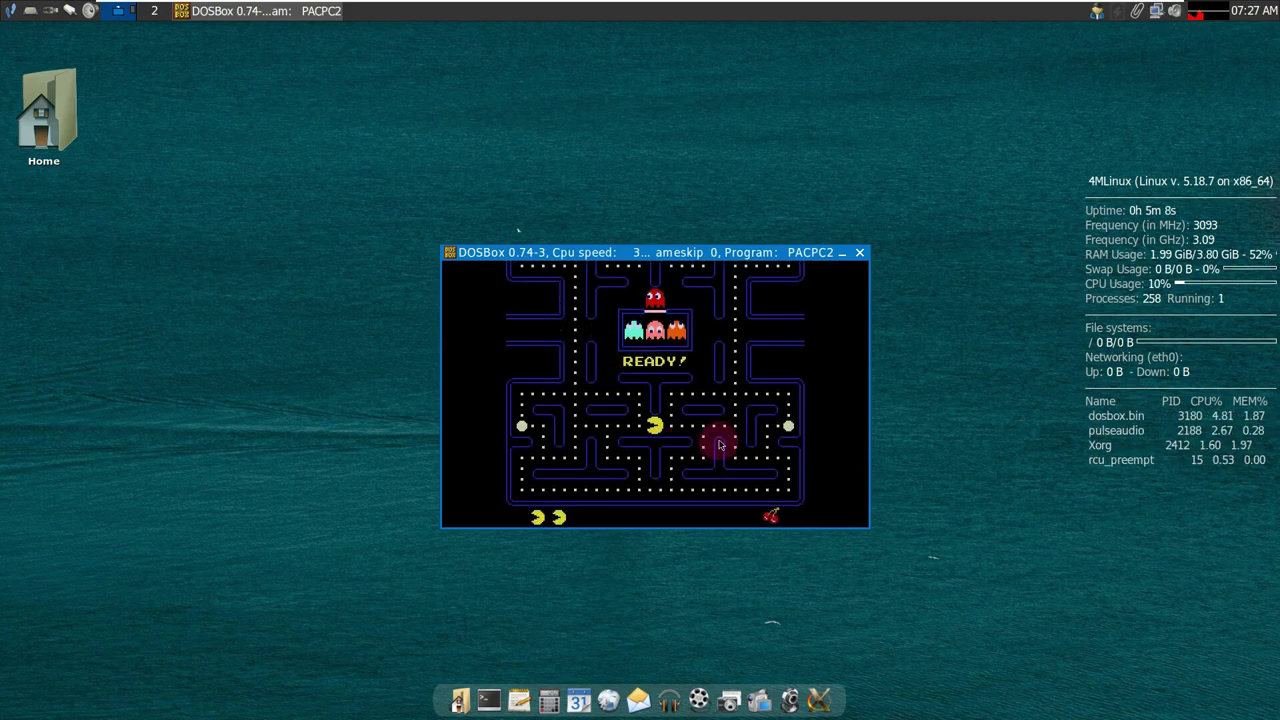
key("Up")
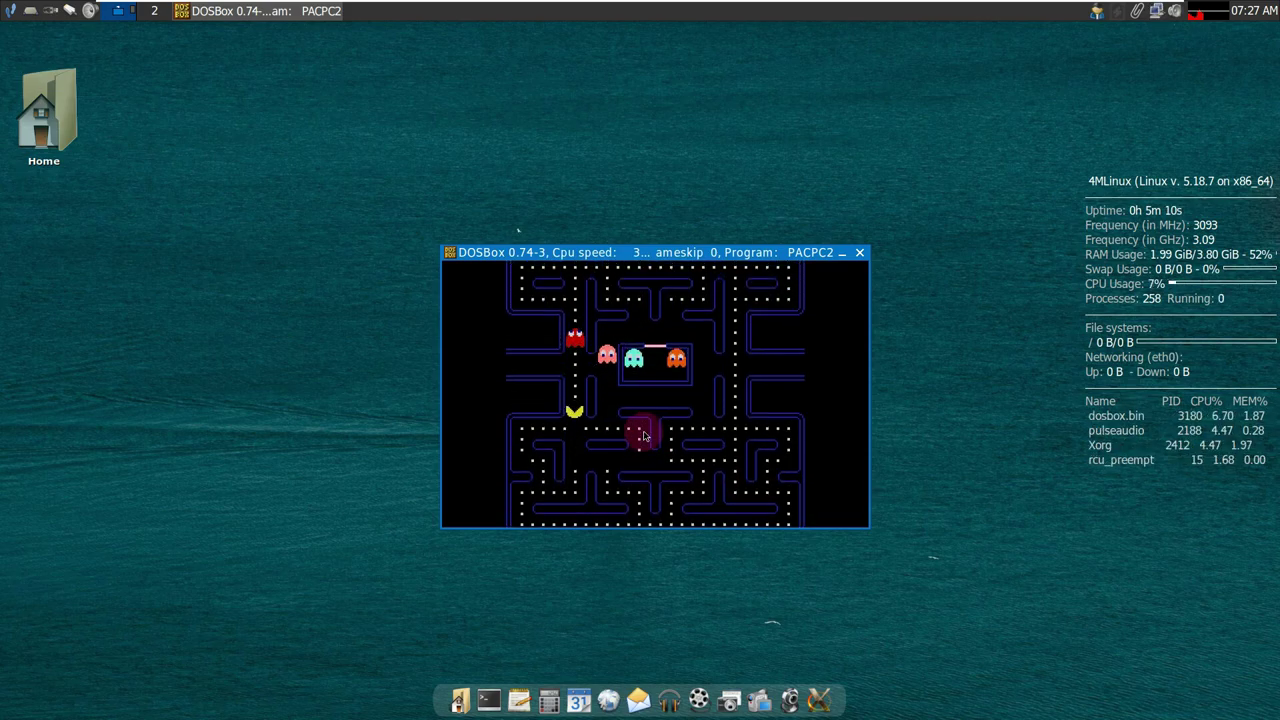
key("Right")
key("Down")
key("Left")
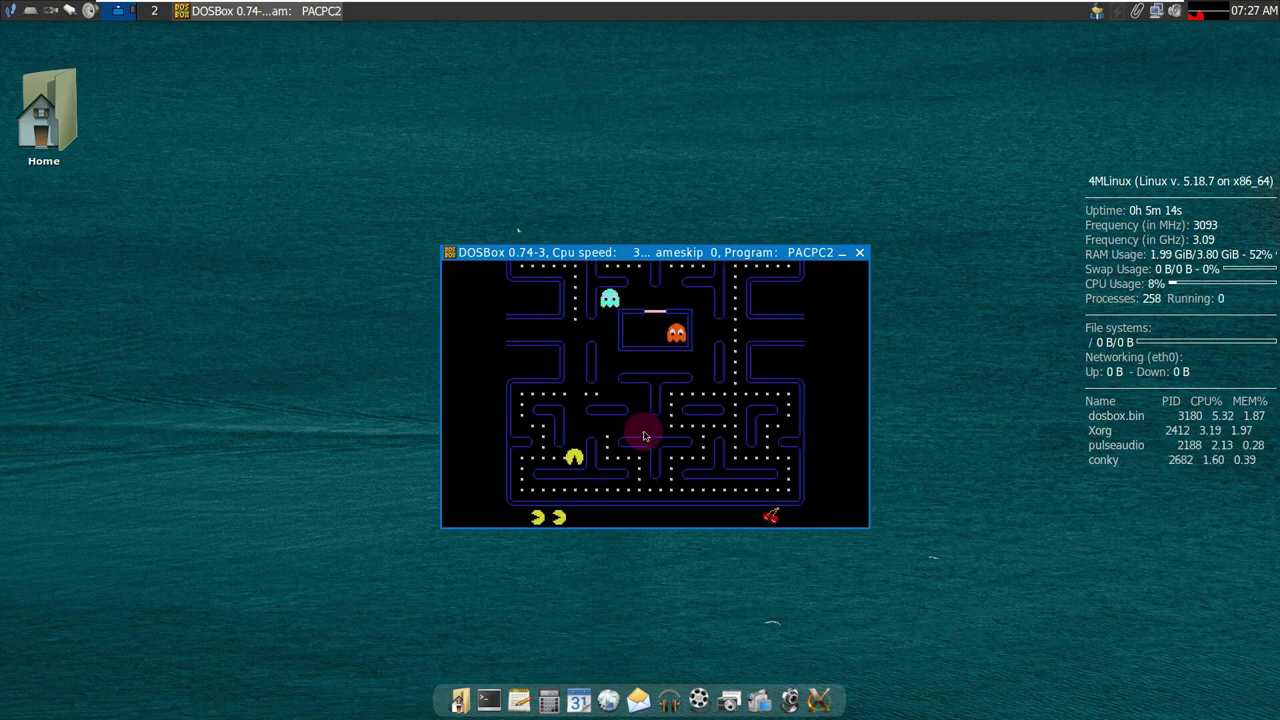
key("Up")
key("Right")
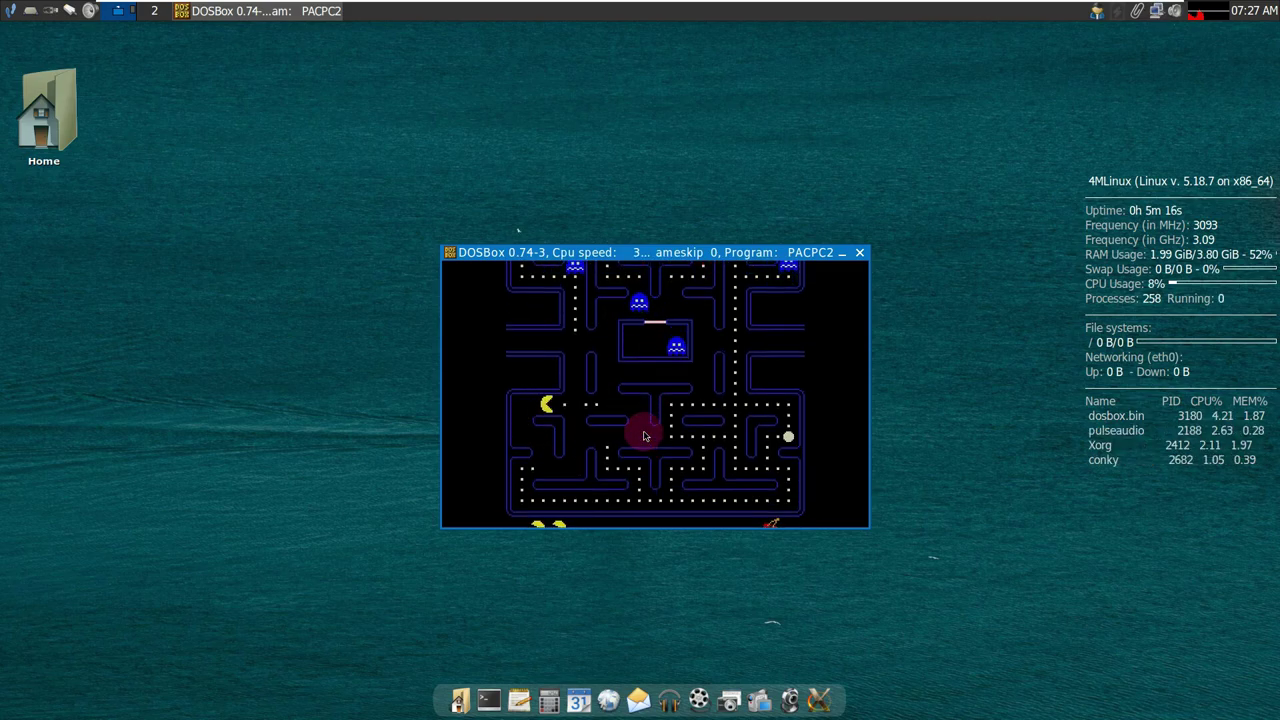
key("Up")
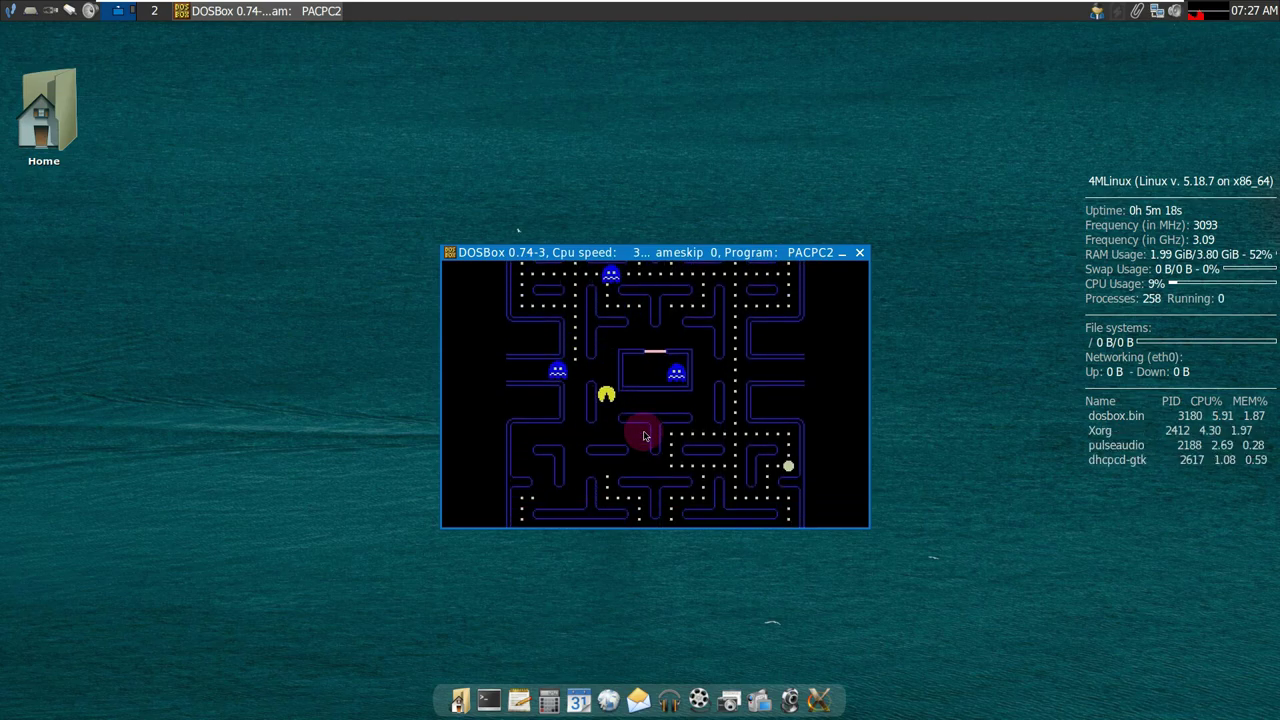
key("Down")
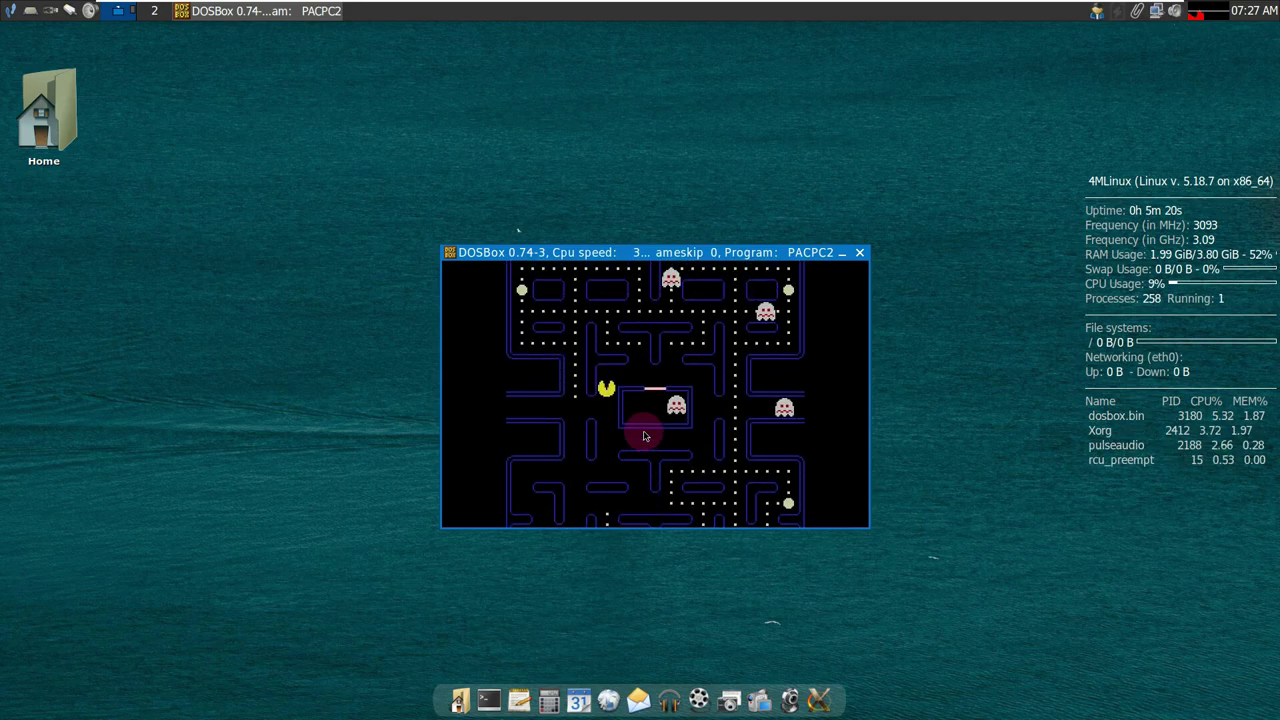
key("Right")
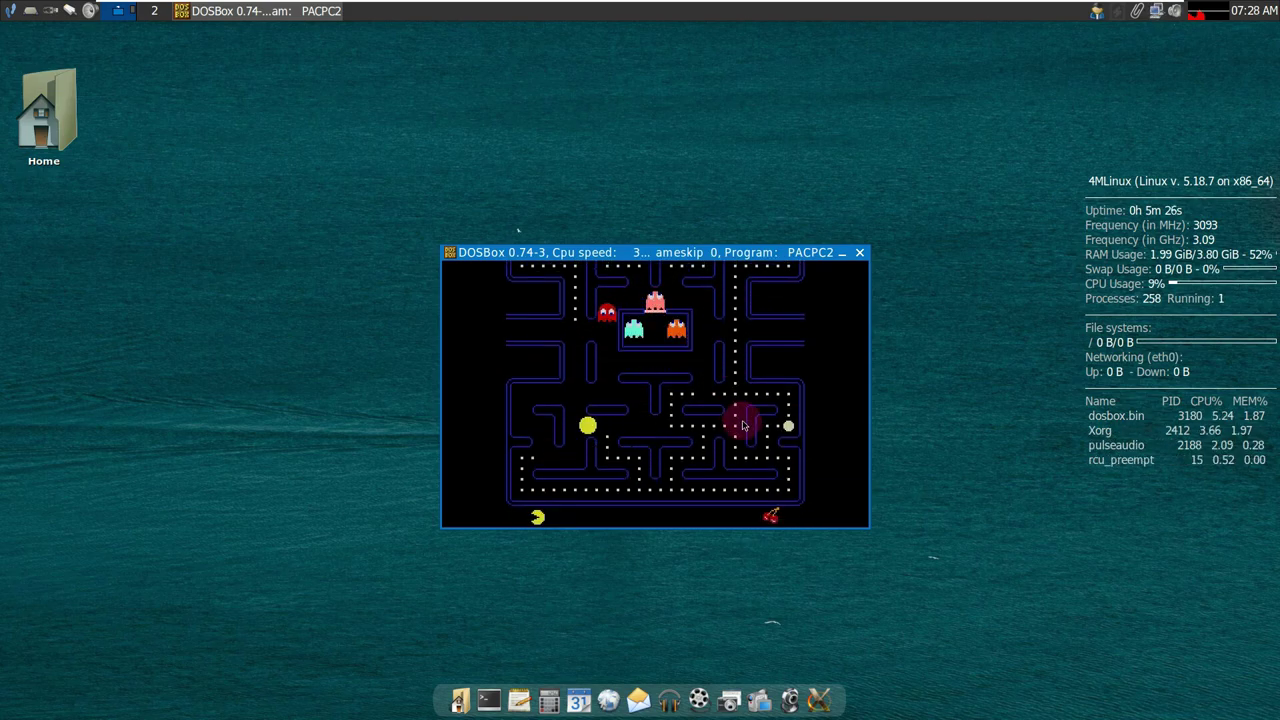
key("Right")
key("Down")
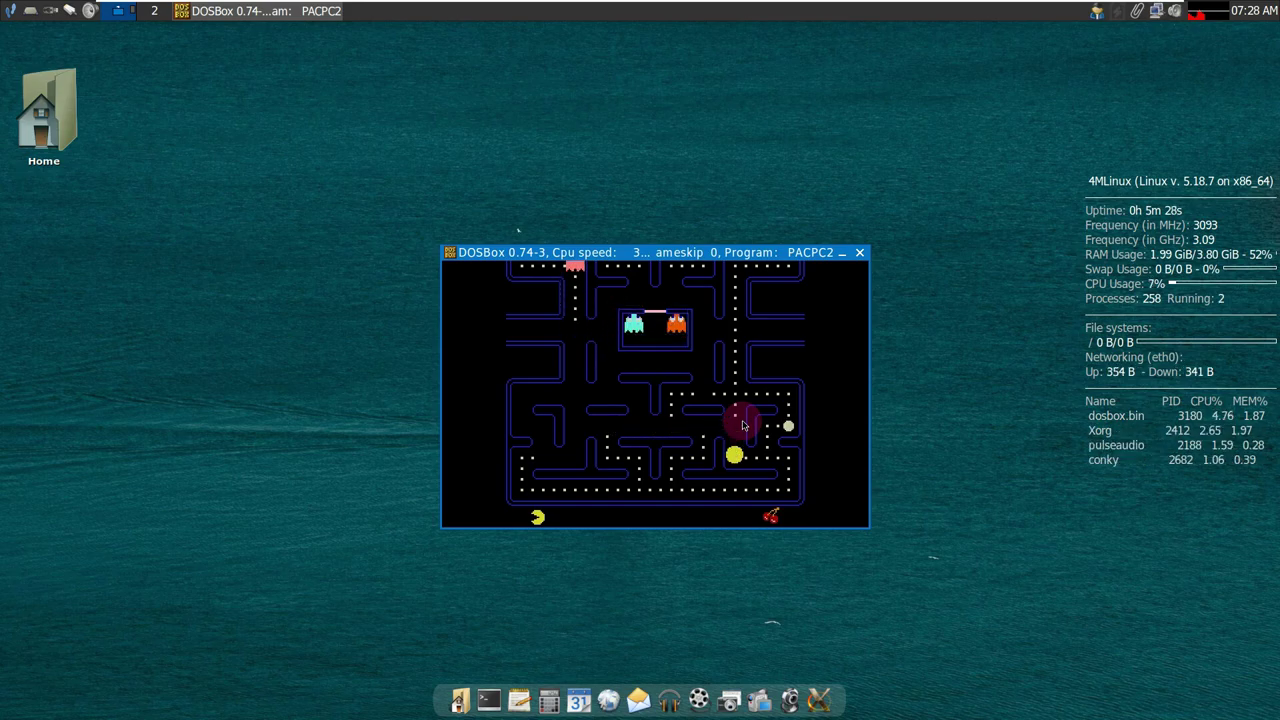
key("Up")
key("Left")
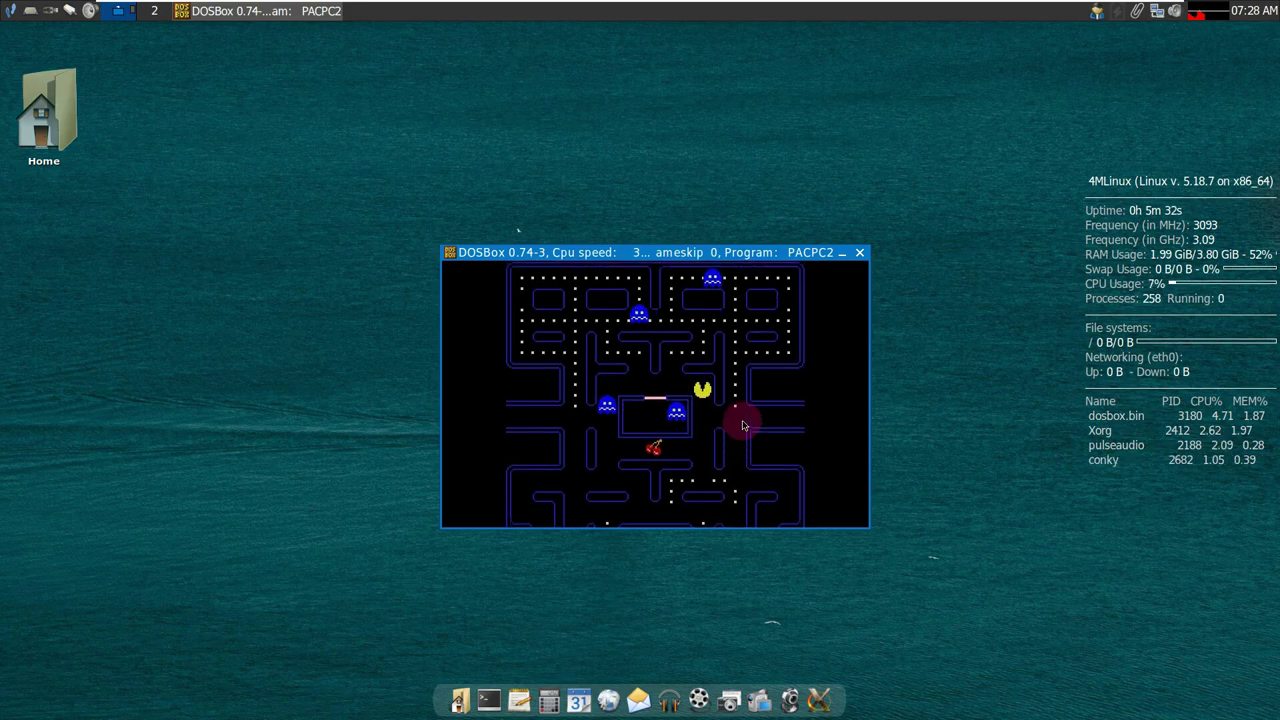
key("Up")
key("Left")
key("Up")
key("Right")
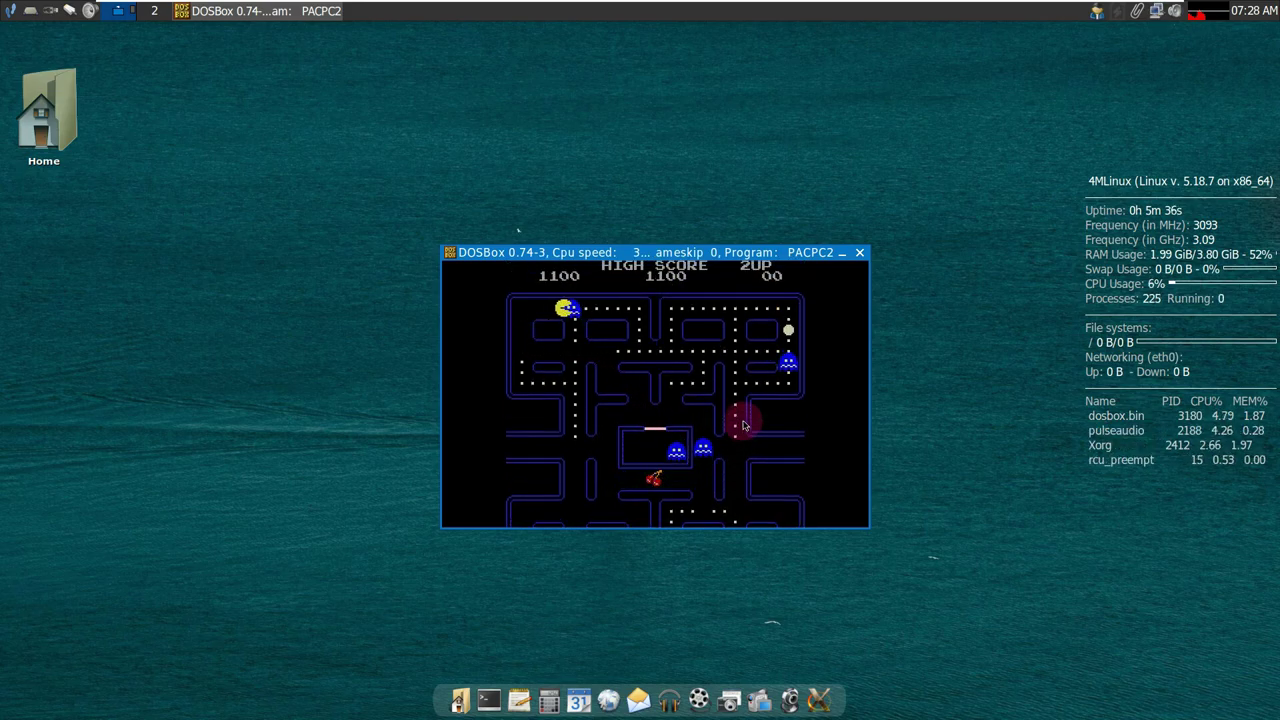
key("Down")
key("Right")
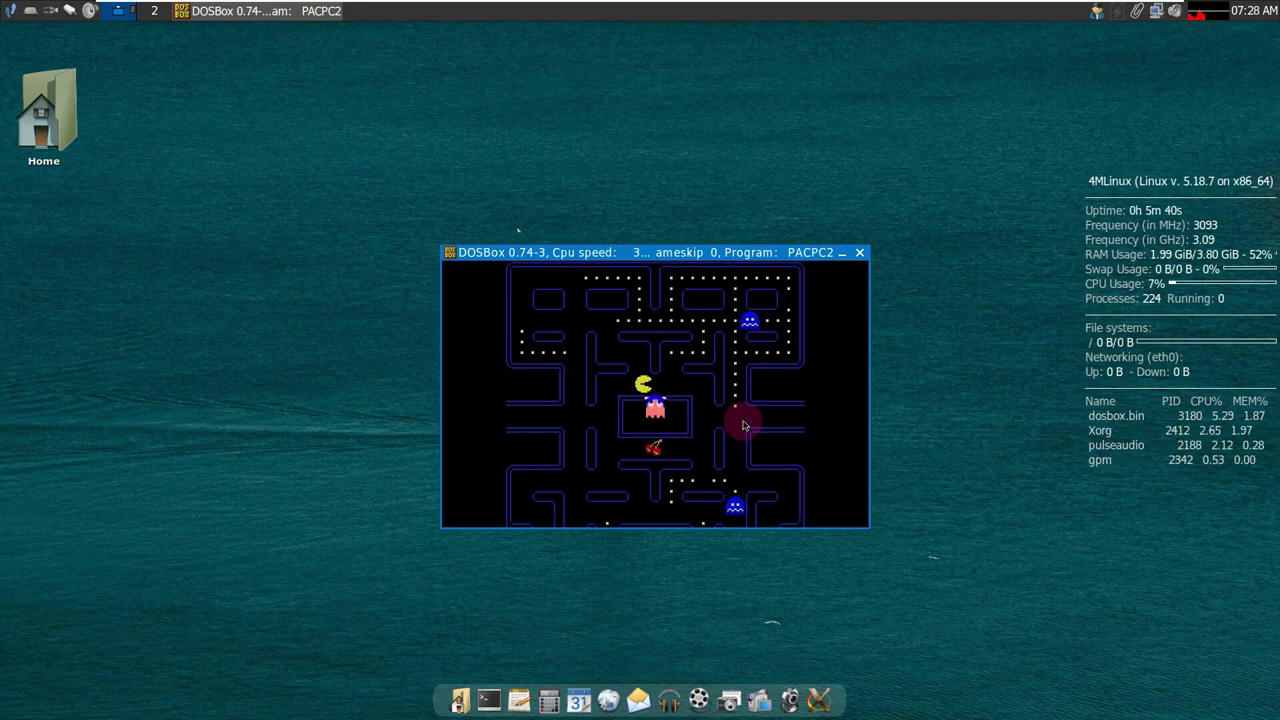
key("Down")
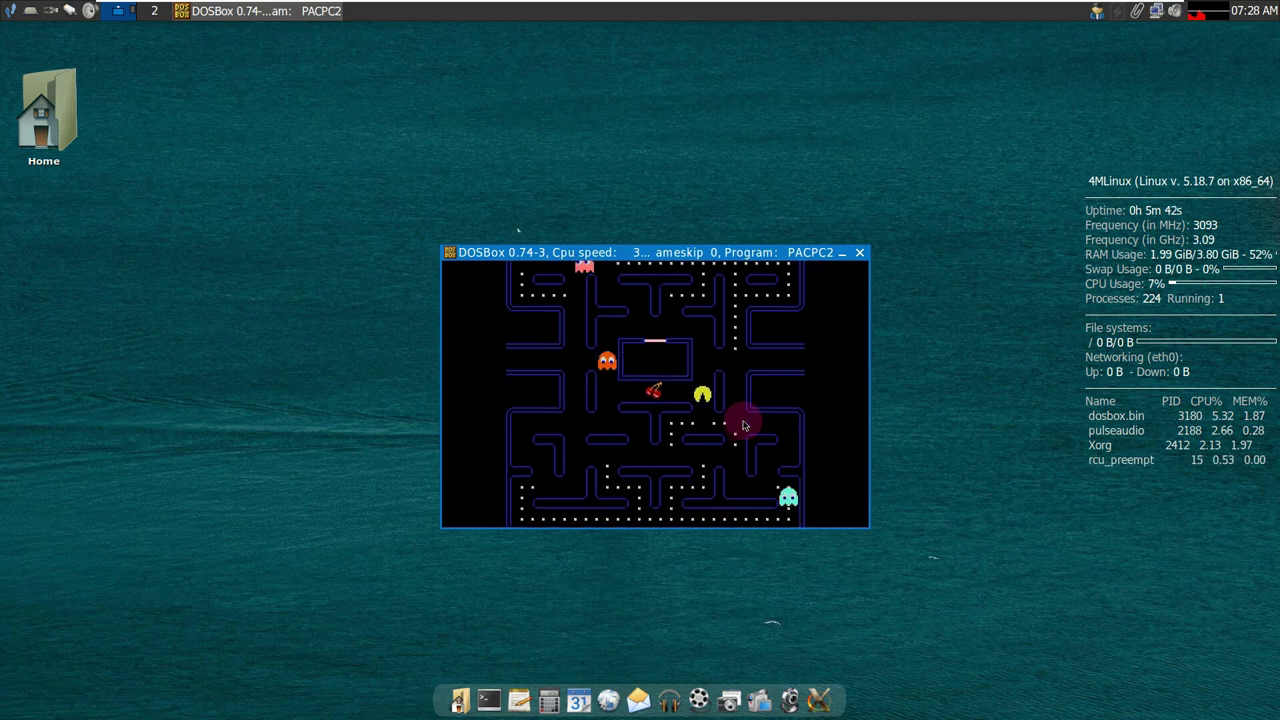
key("Right")
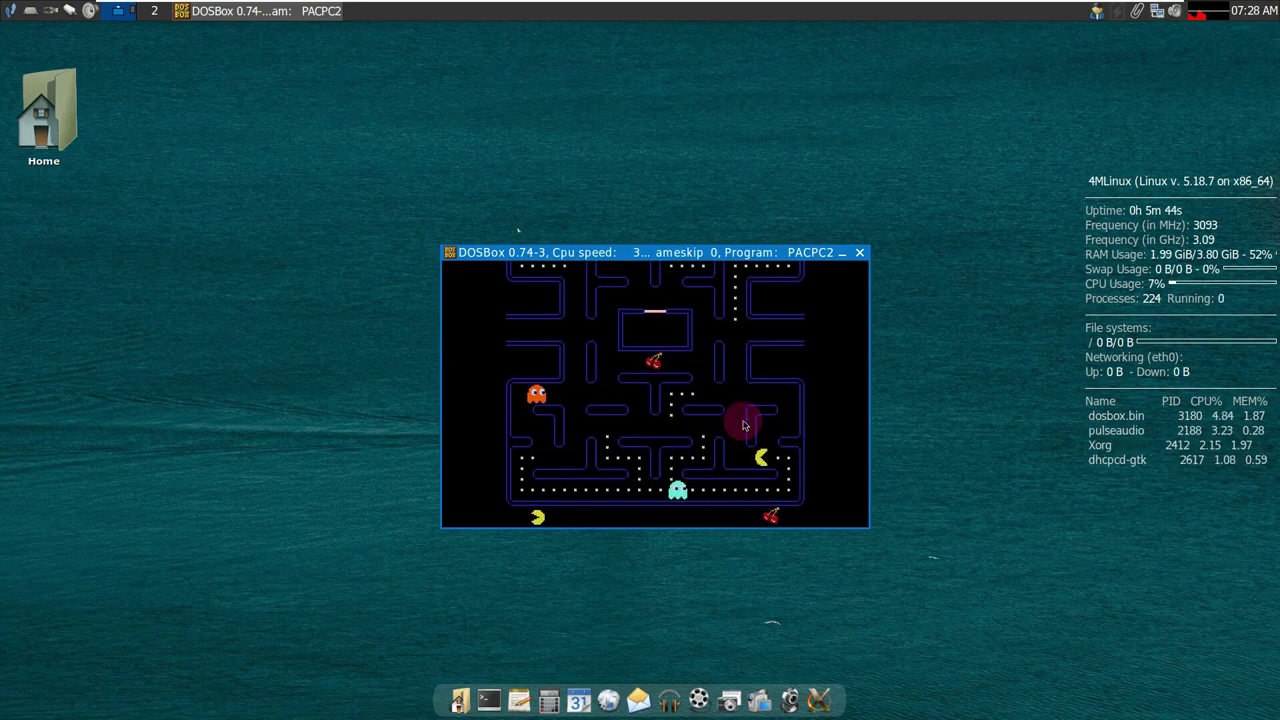
key("Left")
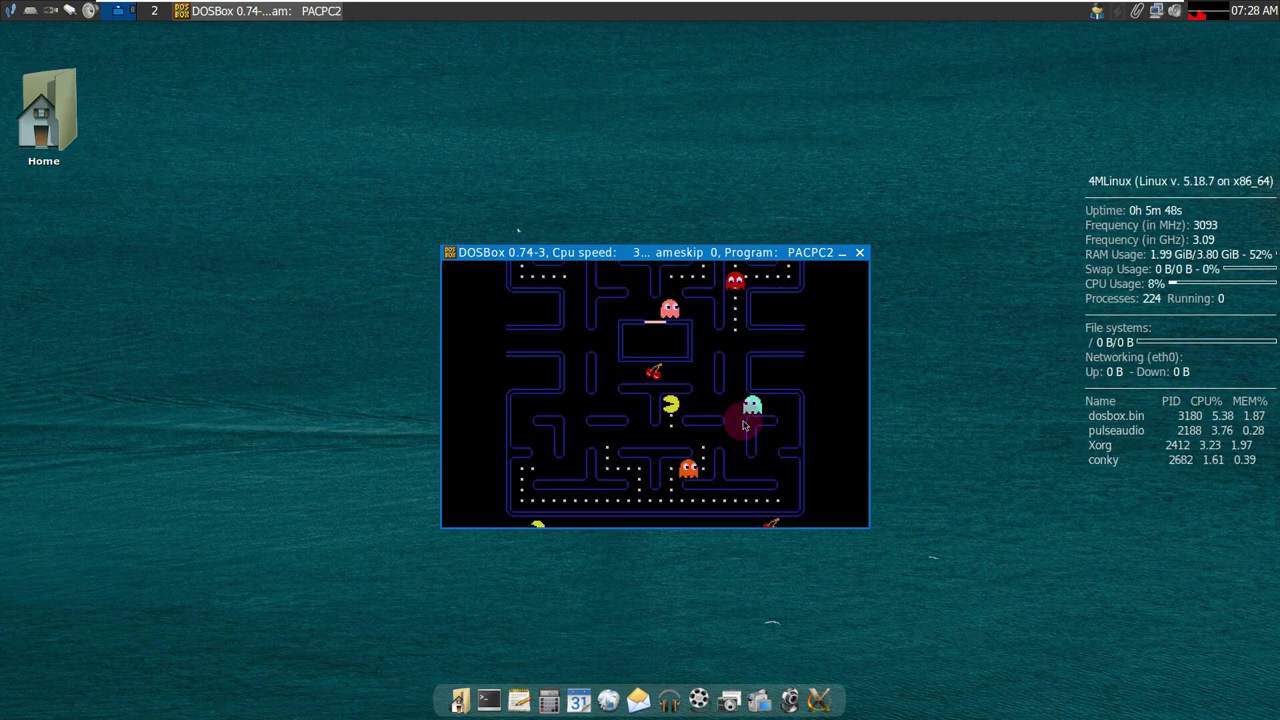
left_click(860, 254)
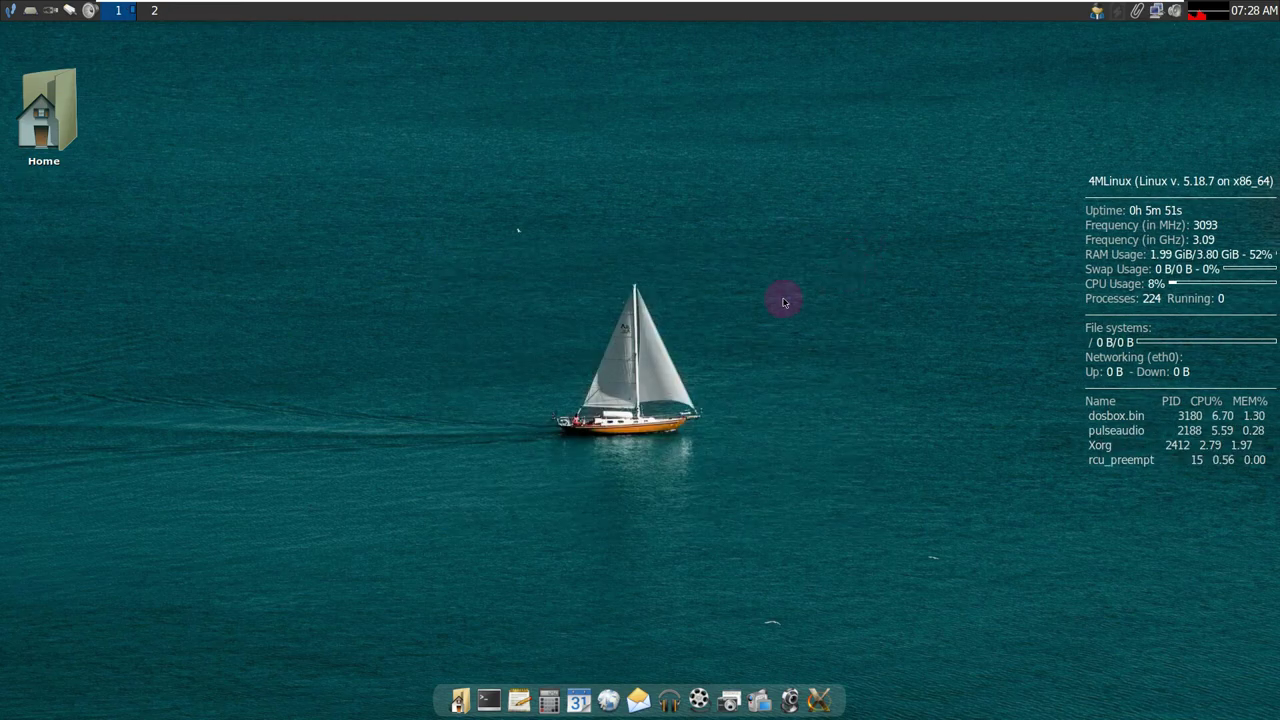
Look through the Recovery tools in Maintenance's Data group and the entries of the 4MLinux group
left_click(9, 11)
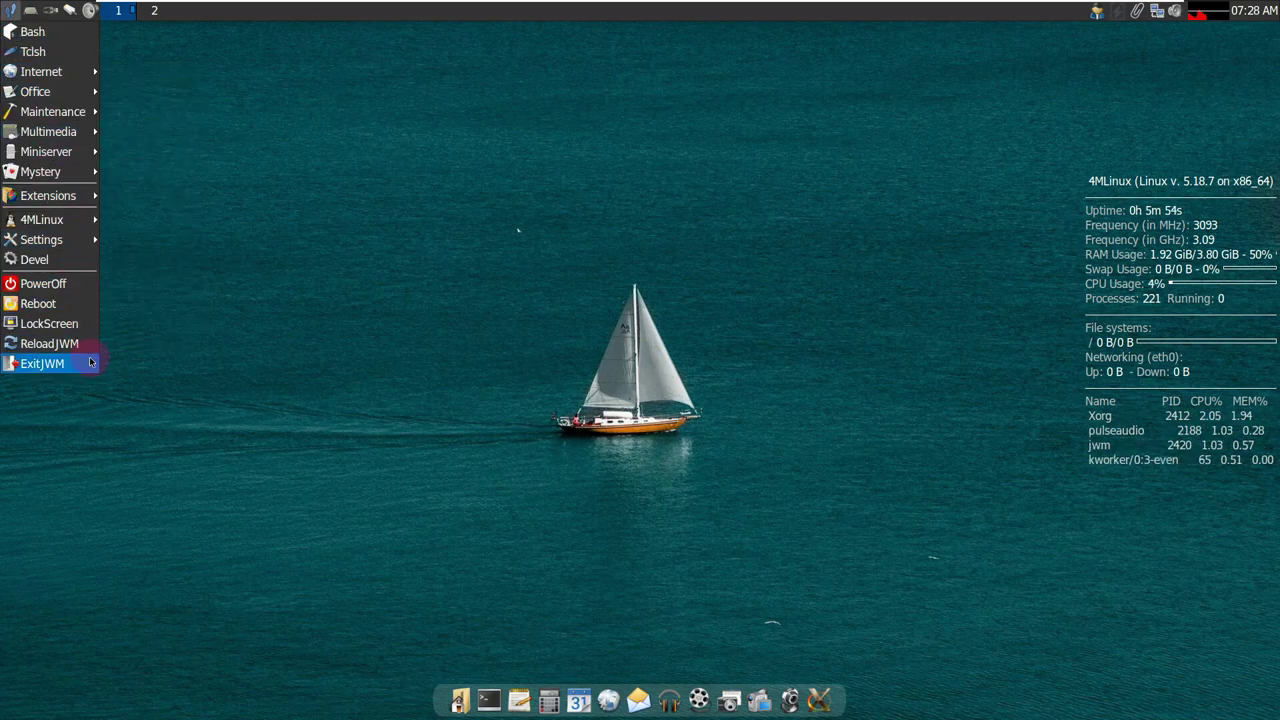
mouse_move(50, 106)
mouse_move(131, 111)
mouse_move(230, 131)
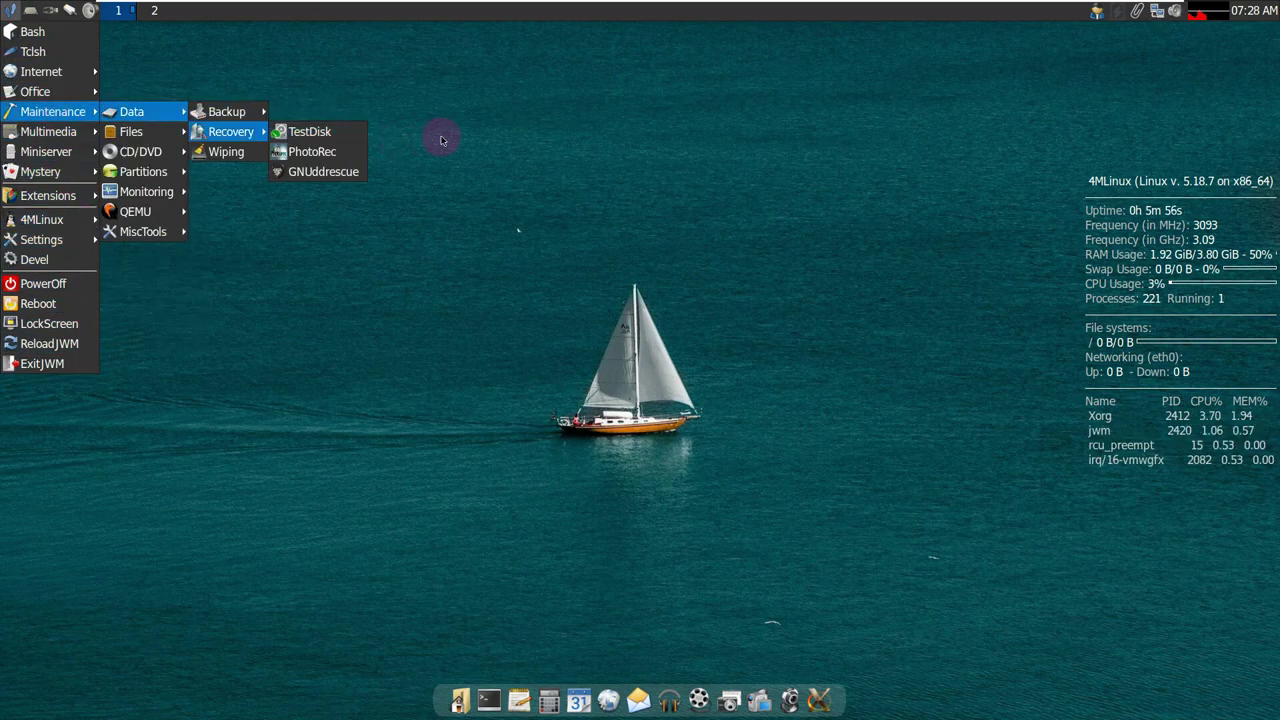
mouse_move(85, 222)
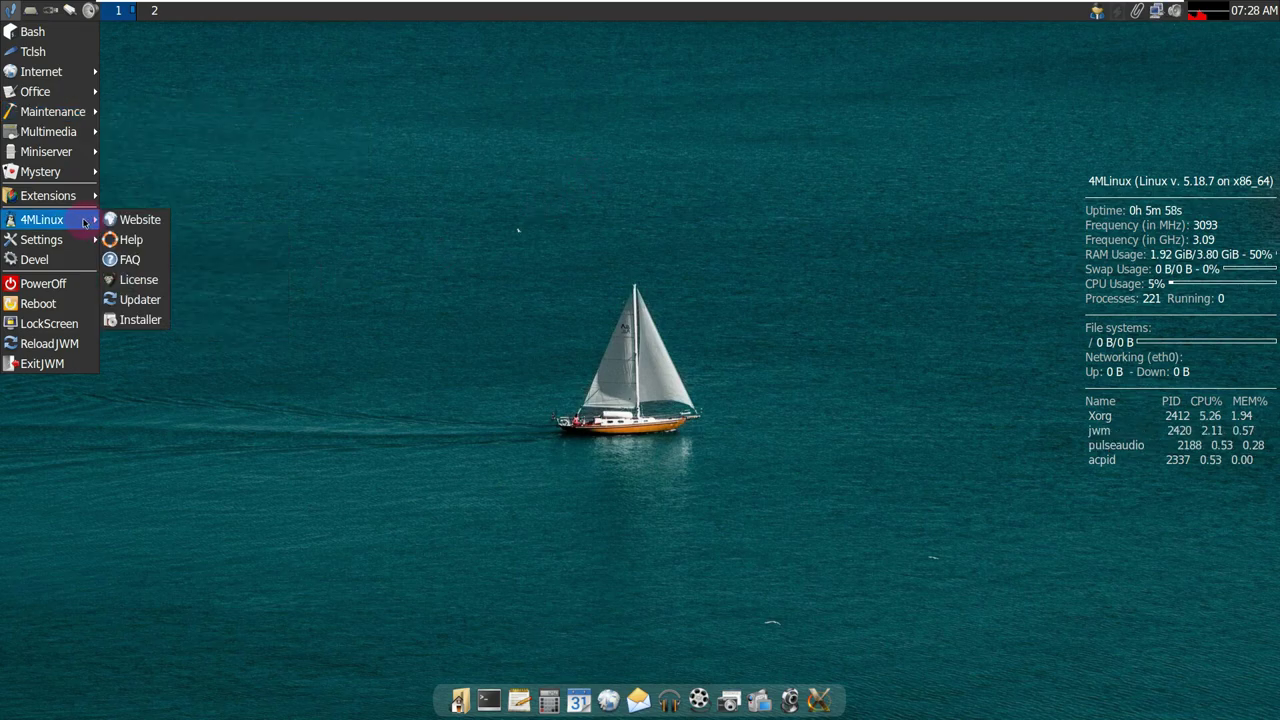
Open the 4MLinux website in Pale Moon, accept it as the default browser, and retry loading the page
left_click(110, 220)
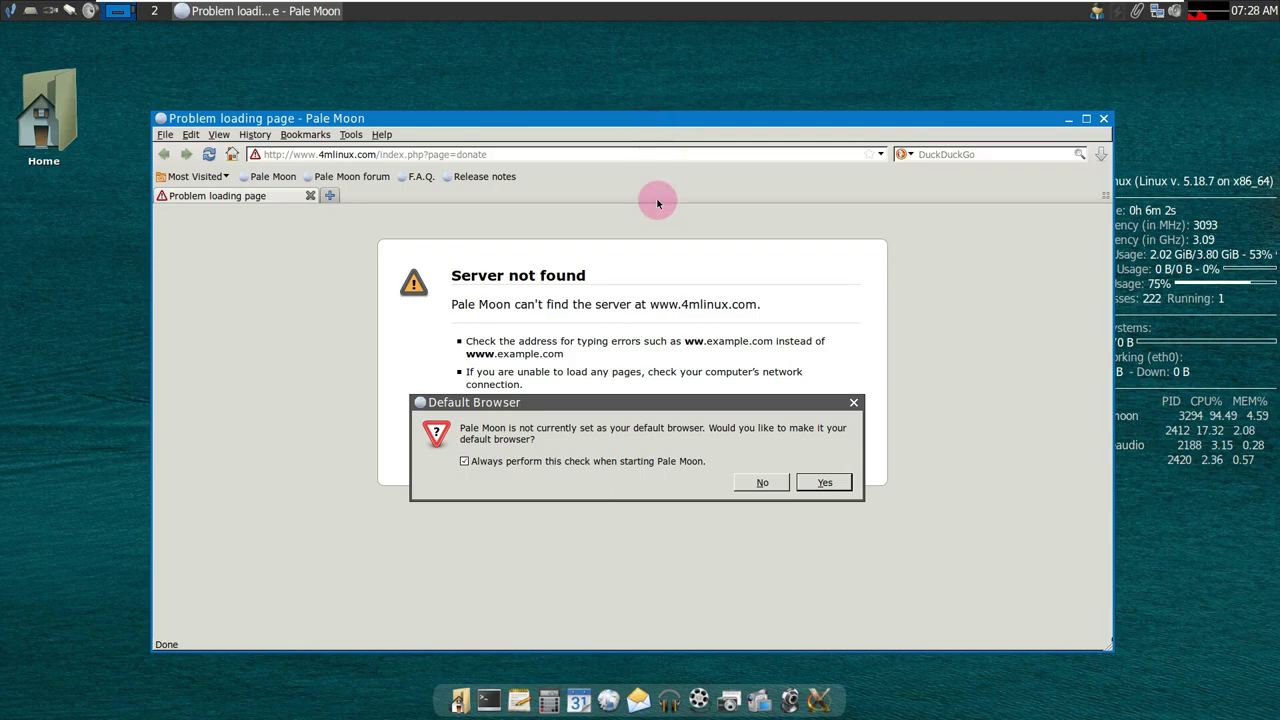
left_click(822, 482)
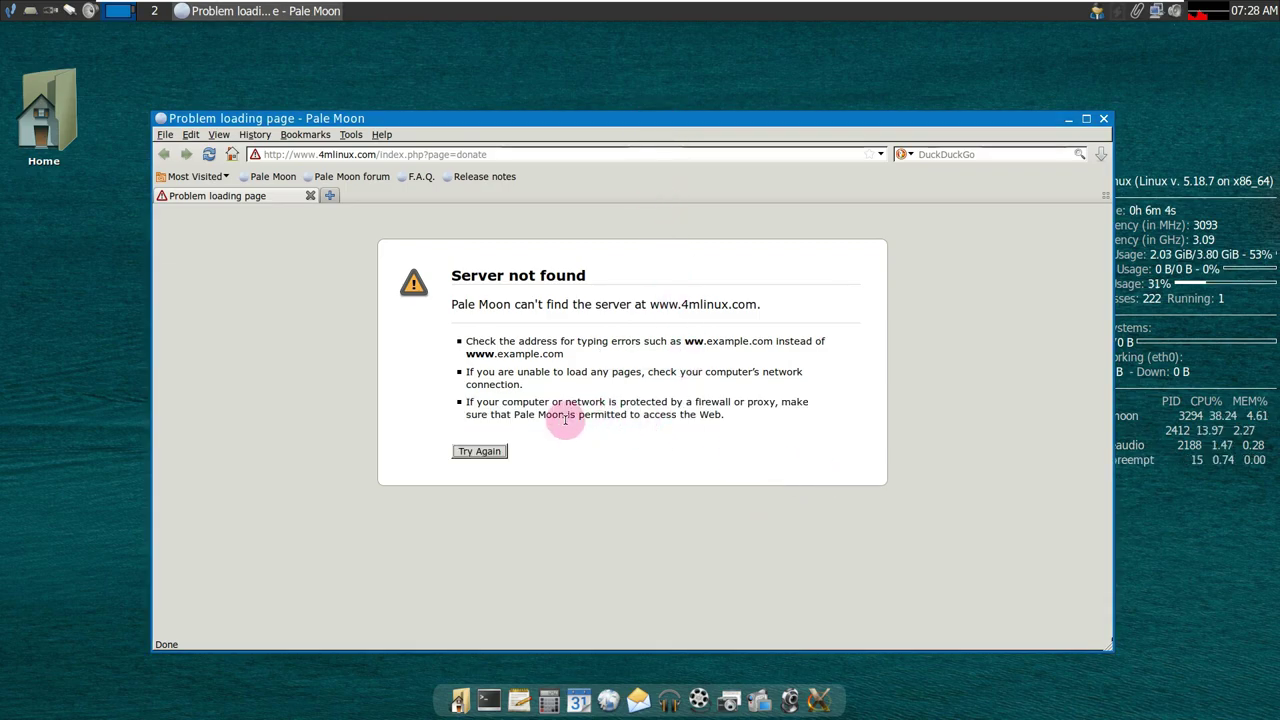
left_click(484, 452)
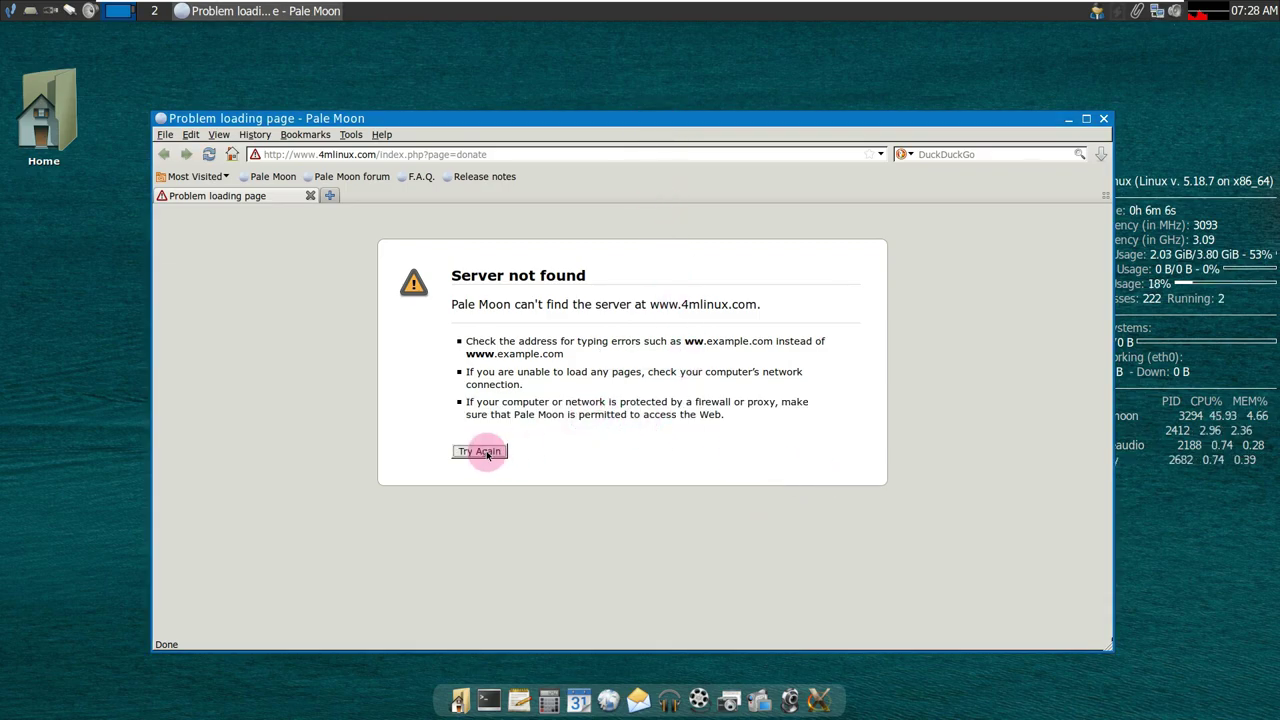
View Pale Moon's About information, including its credits, and close it
left_click(381, 135)
left_click(422, 242)
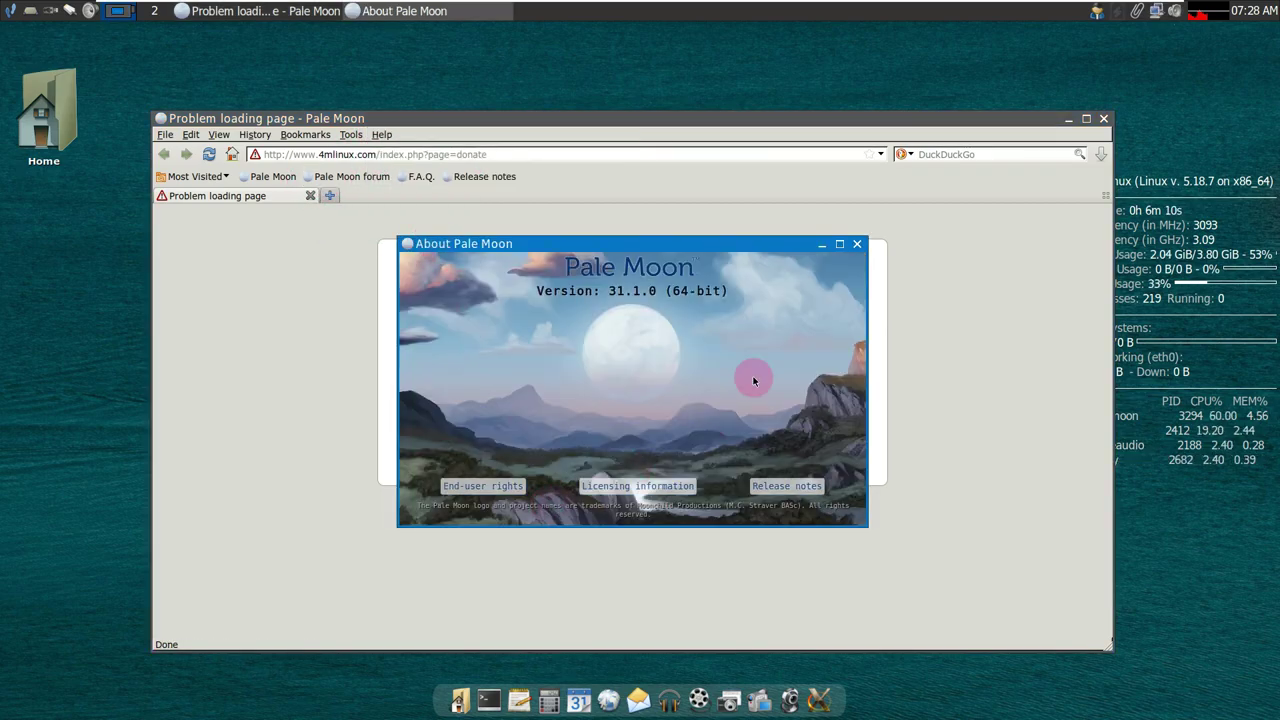
left_click(629, 303)
left_click(860, 245)
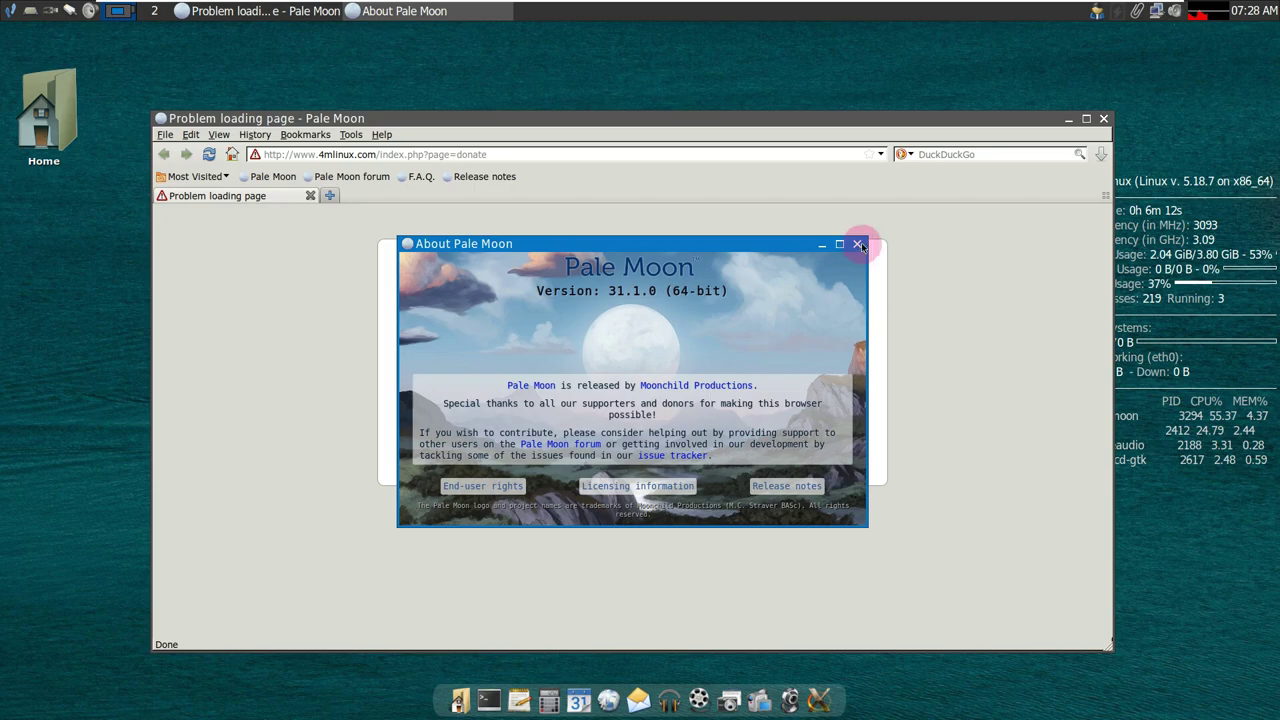
Close the Pale Moon browser and try to launch NetSurf from the Internet applications
left_click(1102, 120)
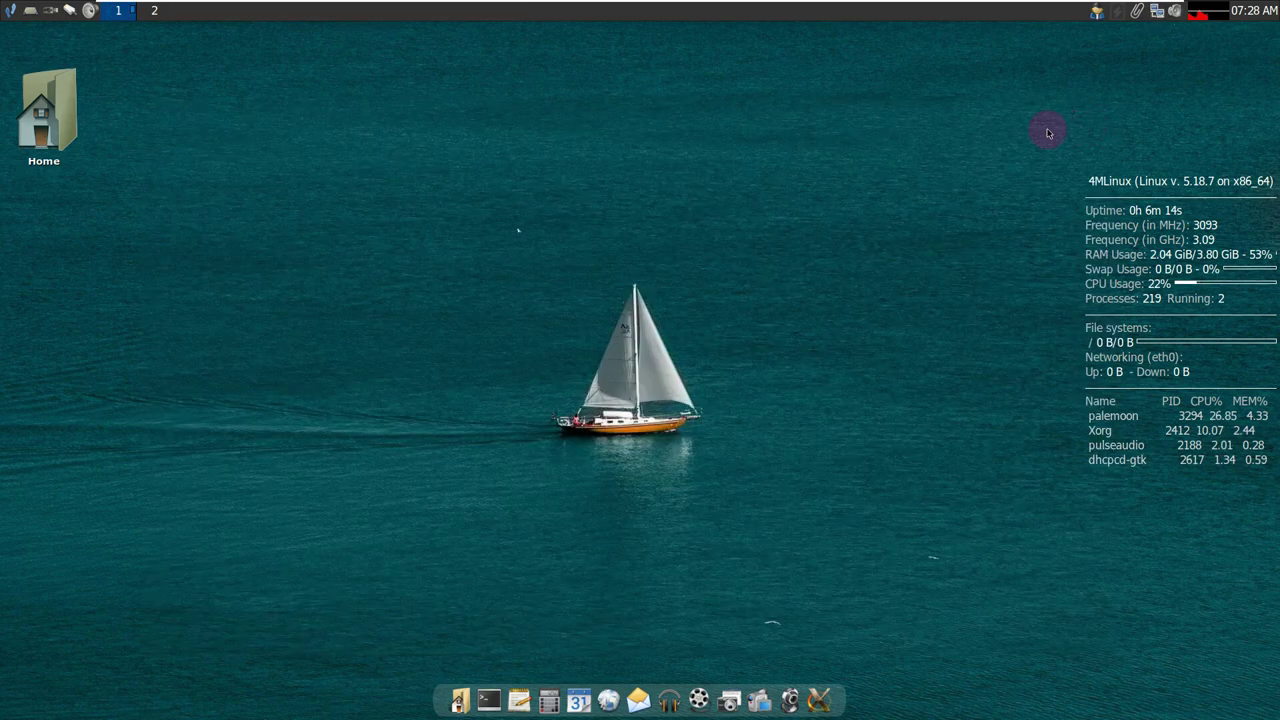
left_click(302, 247)
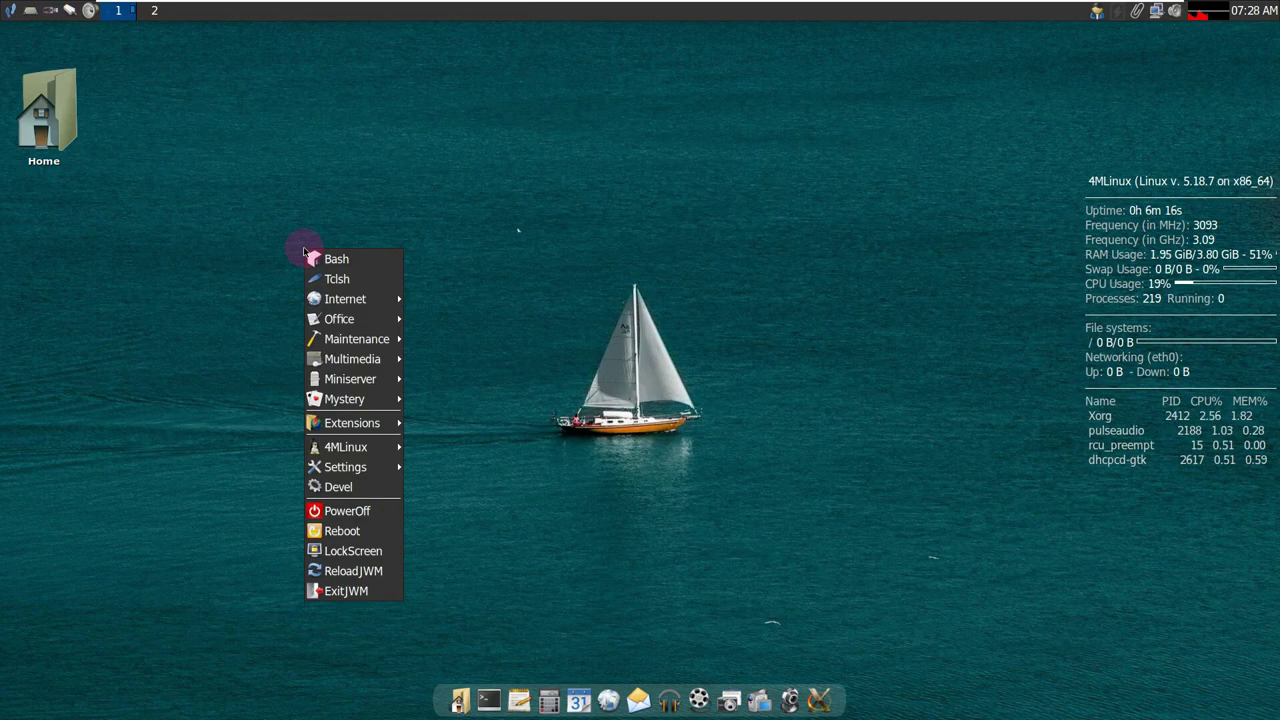
mouse_move(350, 313)
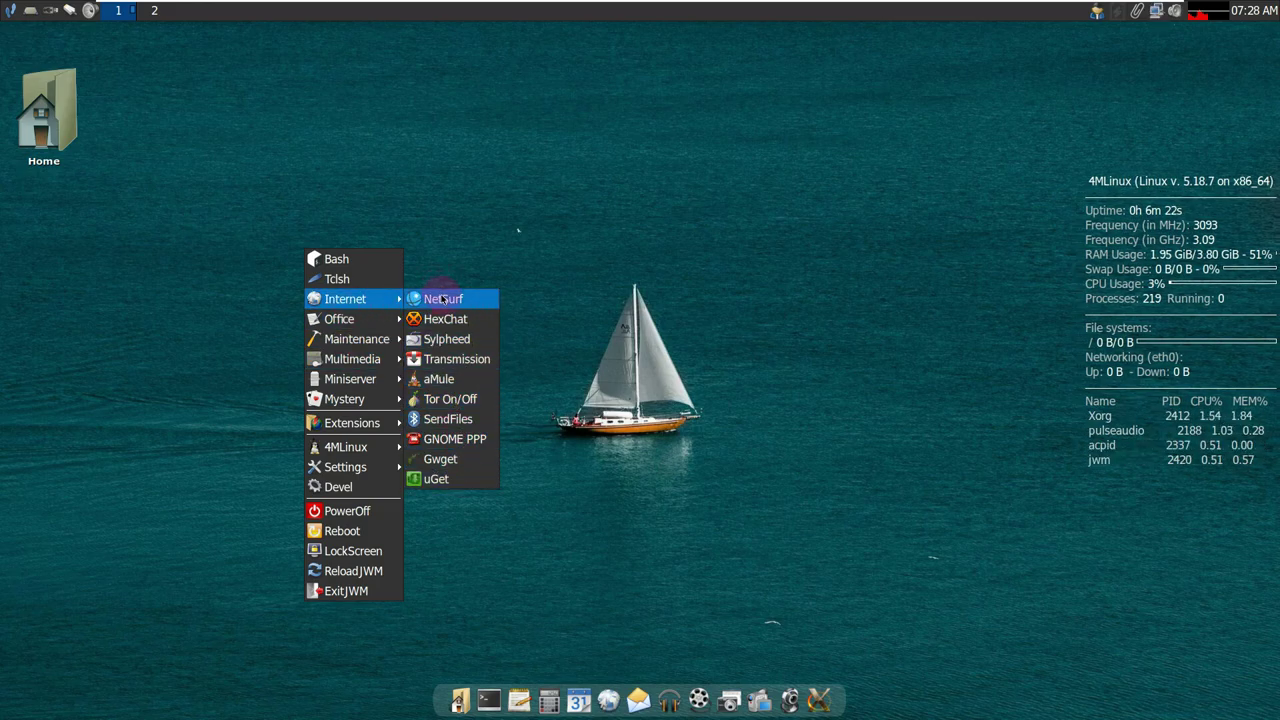
left_click(443, 299)
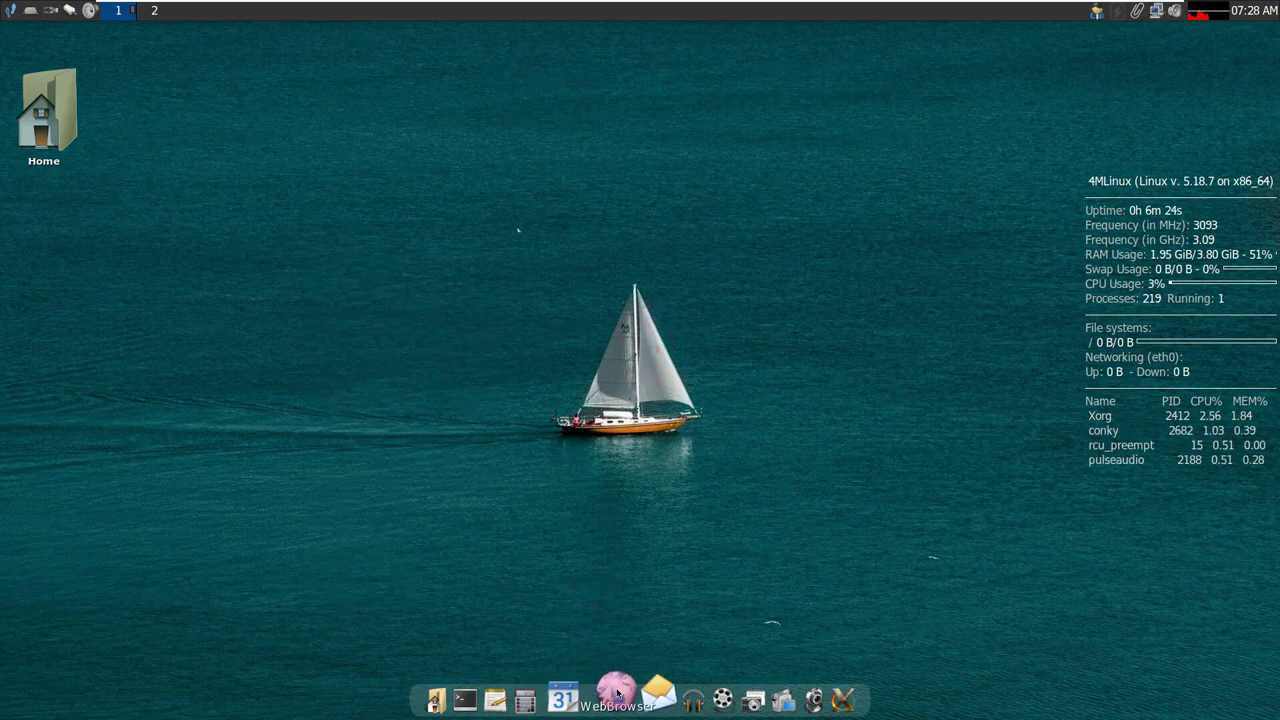
Reopen Pale Moon, reload its start page, and try to open google.com
left_click(616, 692)
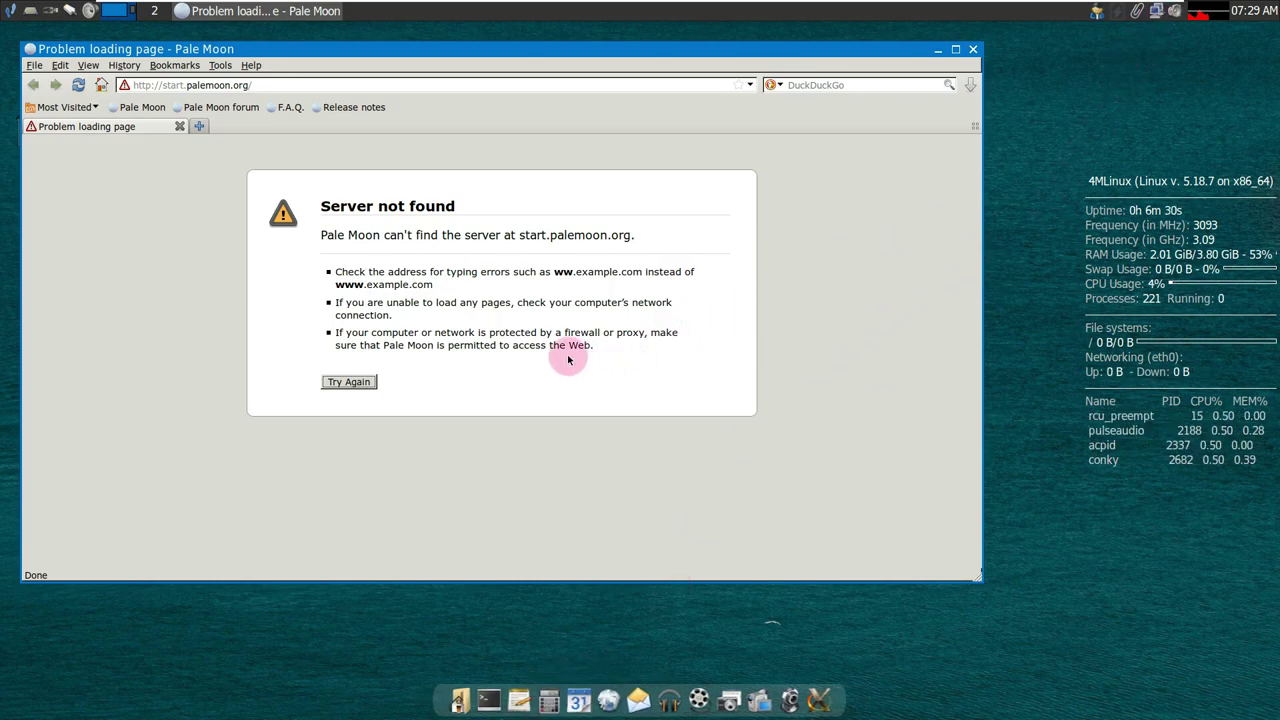
left_click(80, 86)
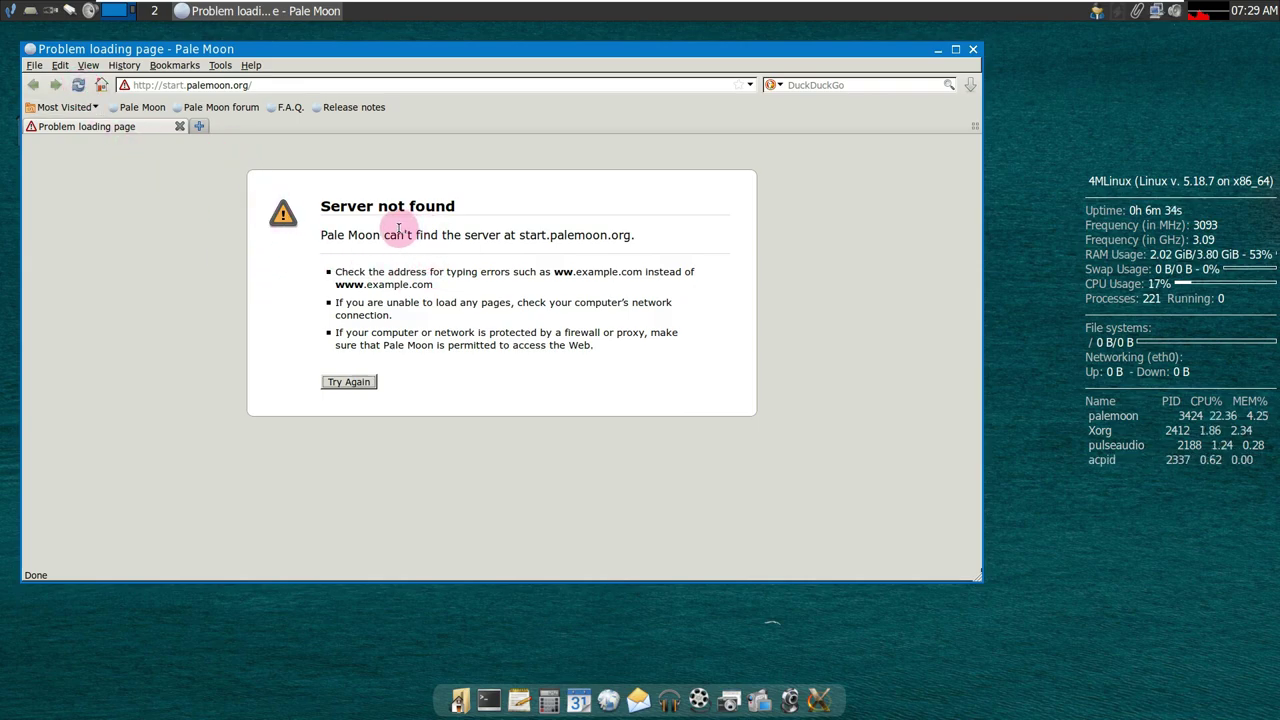
left_click(295, 87)
type("google")
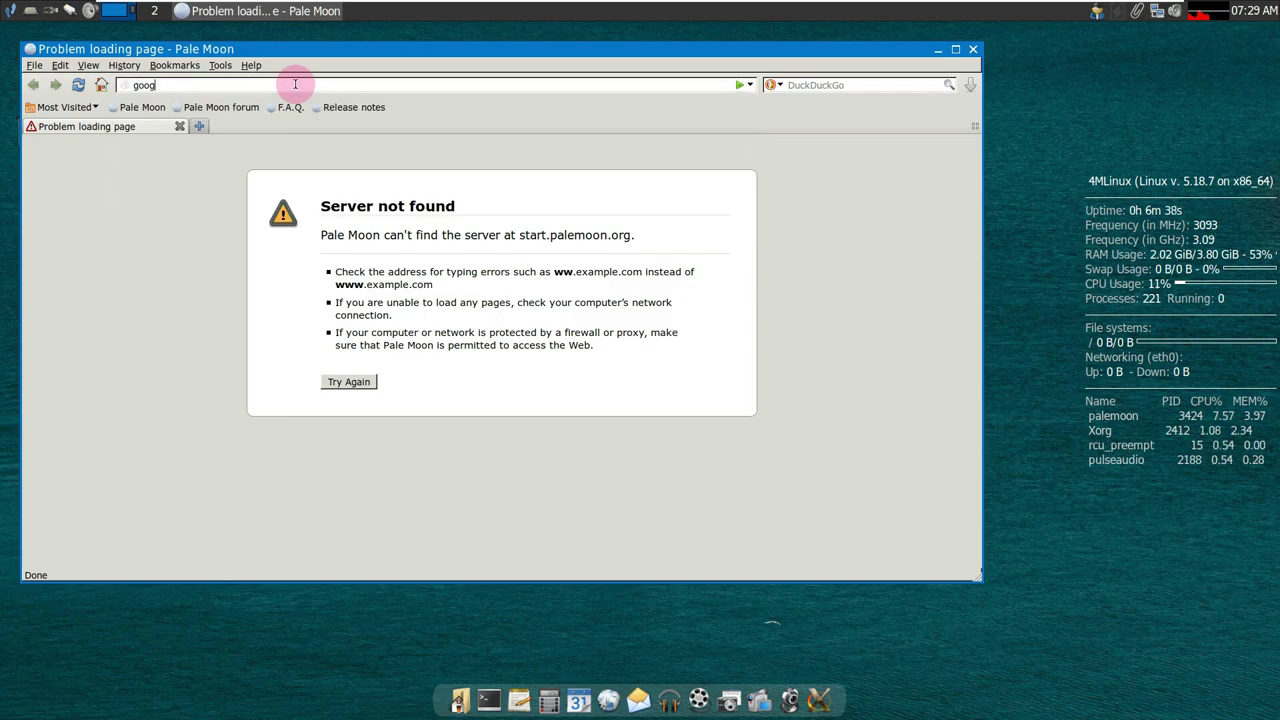
key("Return")
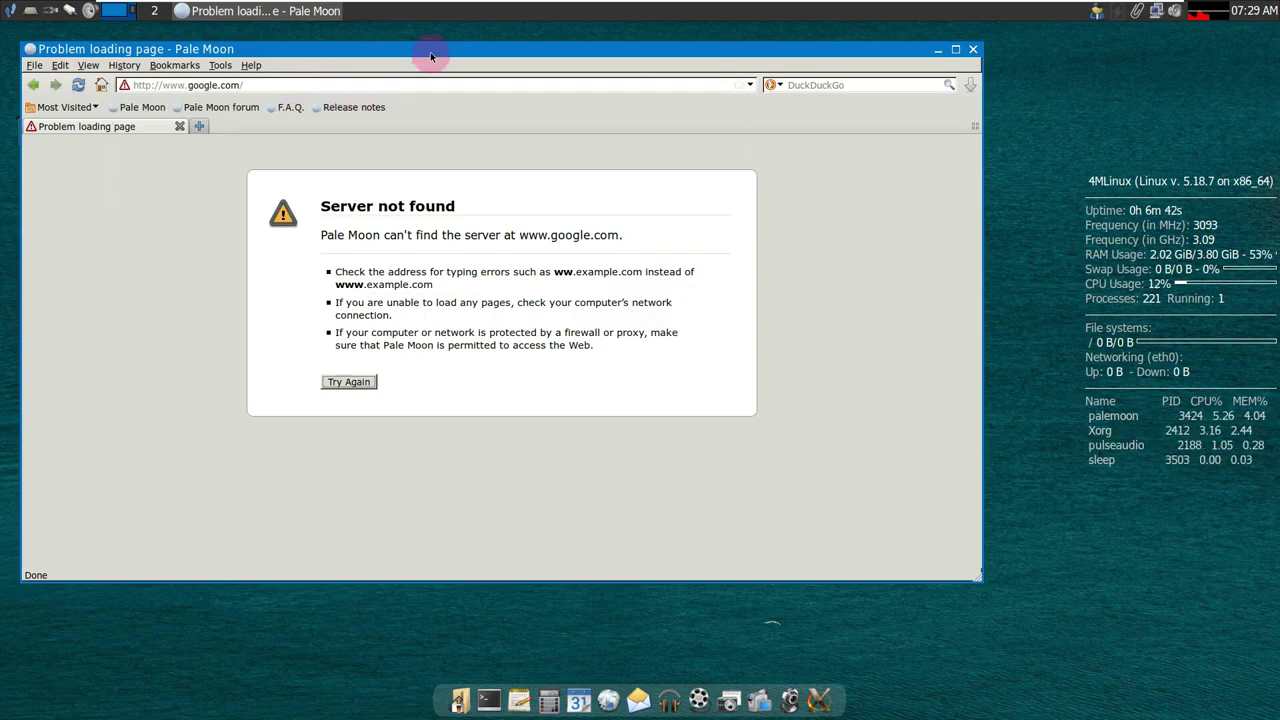
left_click_drag(429, 51, 563, 63)
left_click(368, 100)
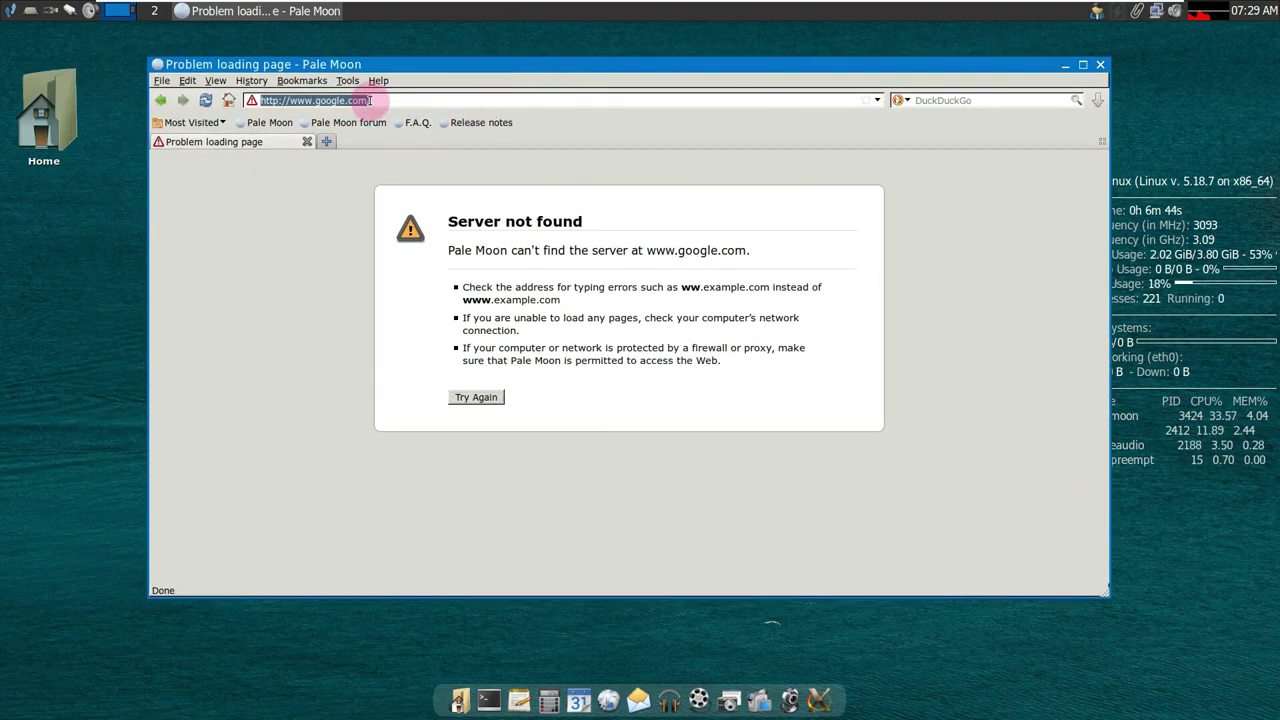
key("Tab")
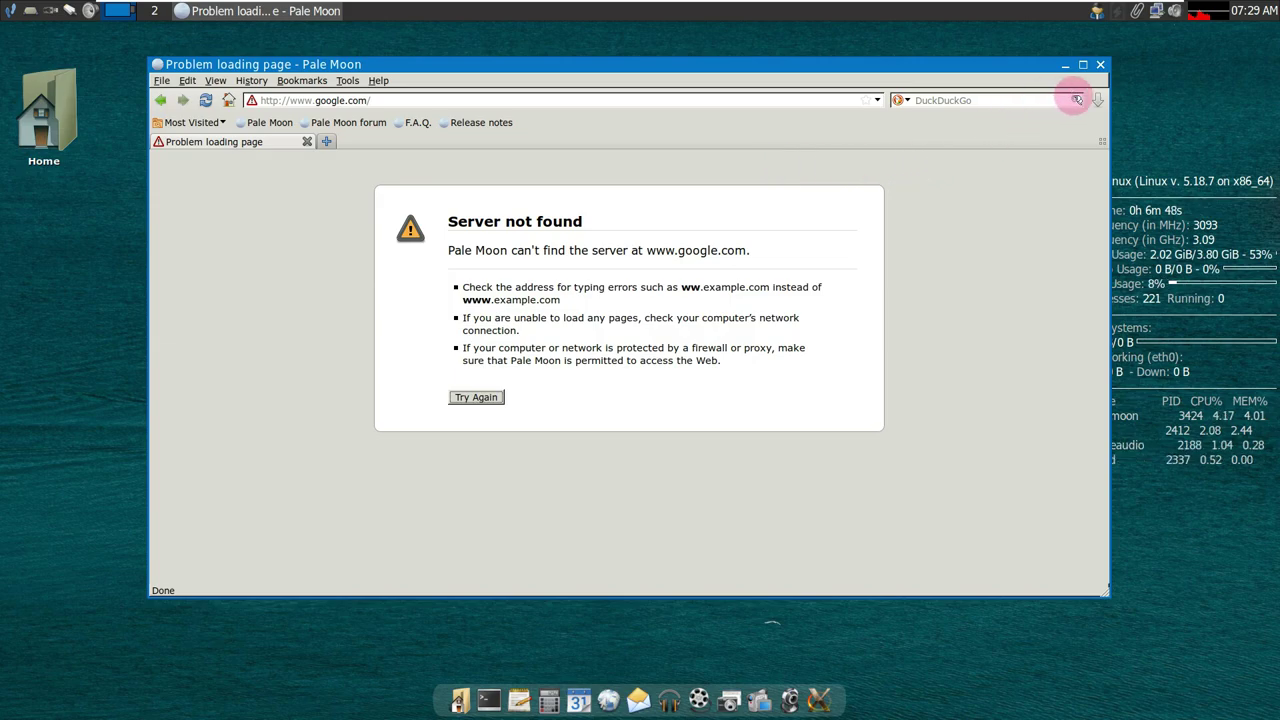
Look through Pale Moon's status bar preferences, including the Progress, Download, Status Bar and Advanced sections, and close them
left_click(348, 82)
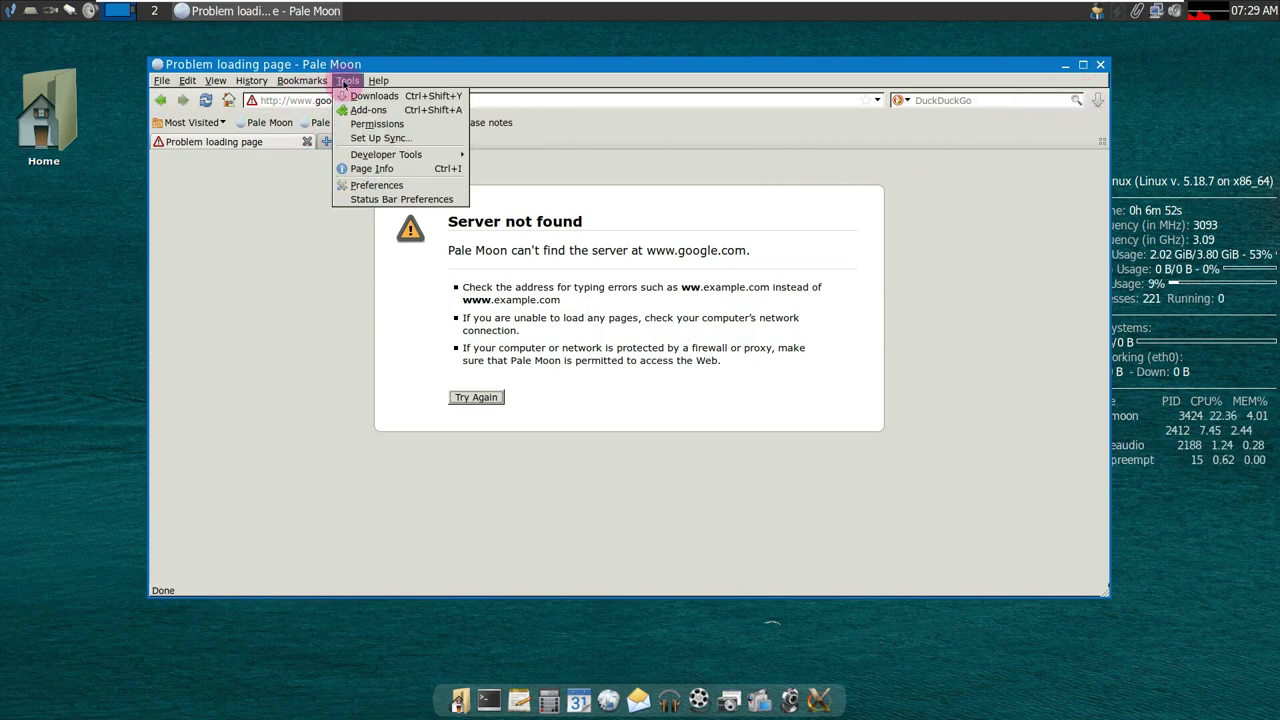
left_click(364, 199)
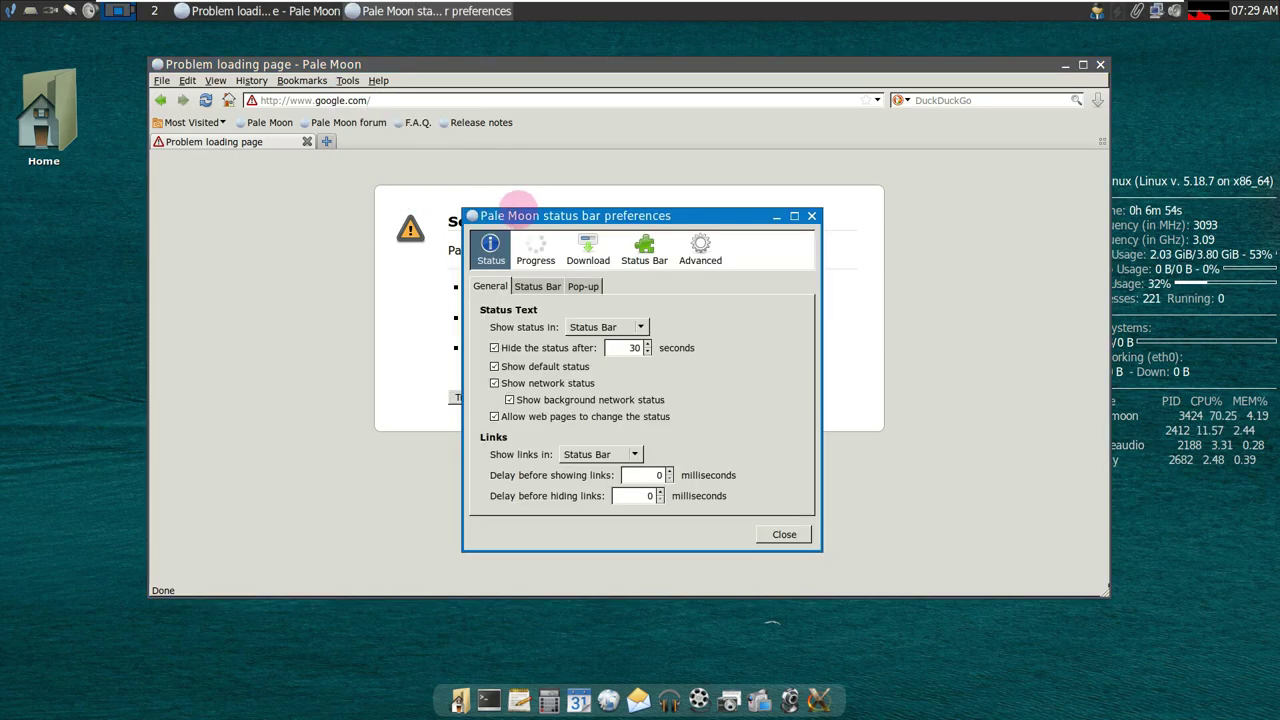
left_click(588, 246)
left_click(536, 246)
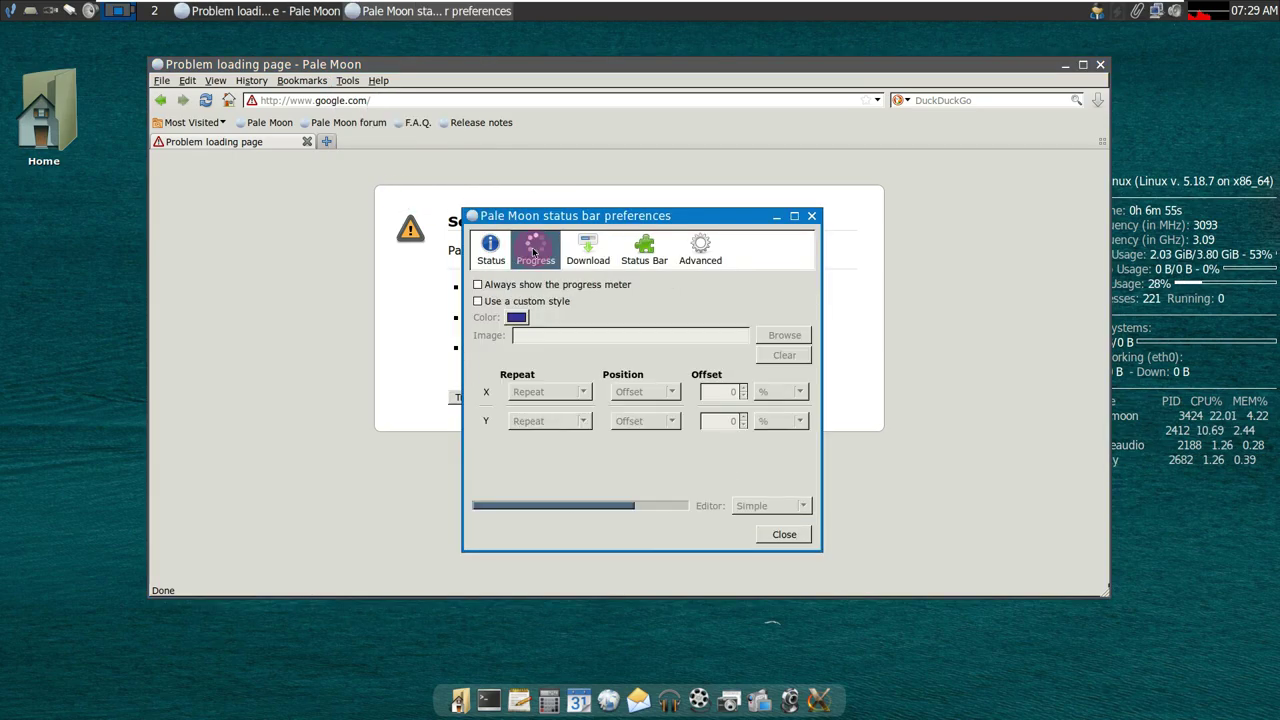
left_click(642, 246)
left_click(600, 242)
left_click(716, 246)
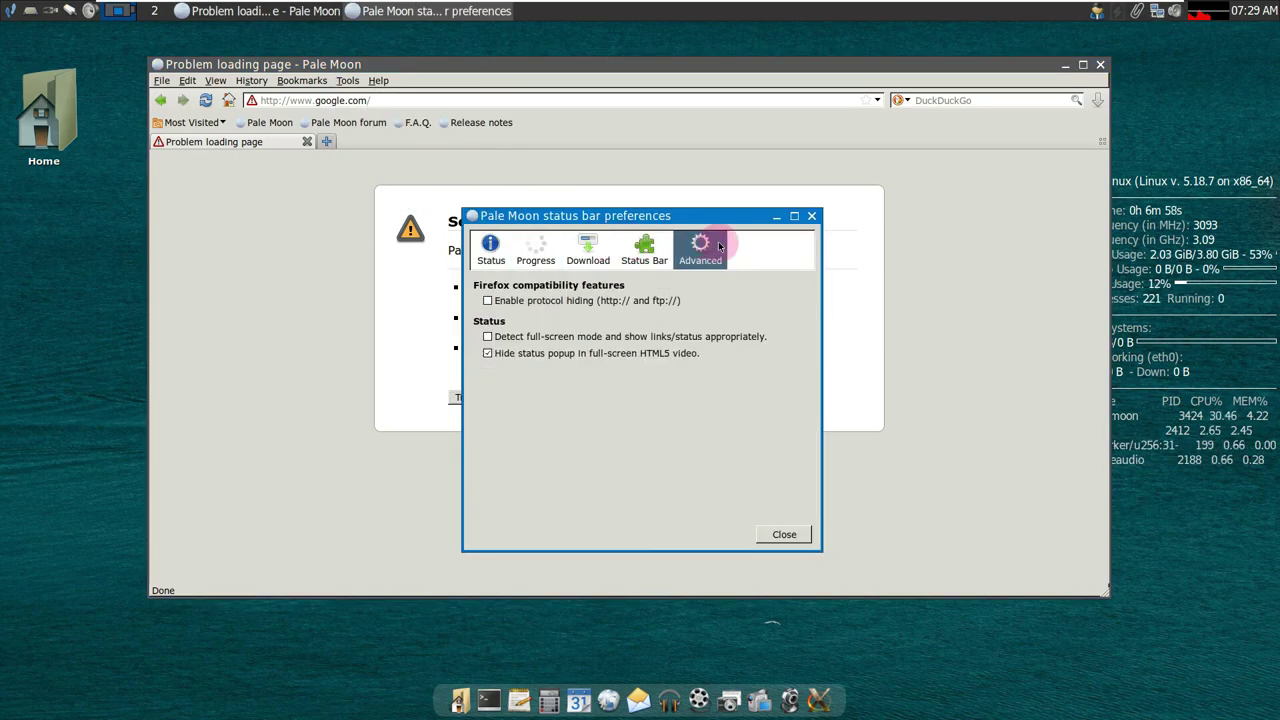
left_click(812, 217)
Review Pale Moon's Preferences from General and Tabs through Content, Applications, Privacy and Sync to Advanced, and close them
left_click(301, 80)
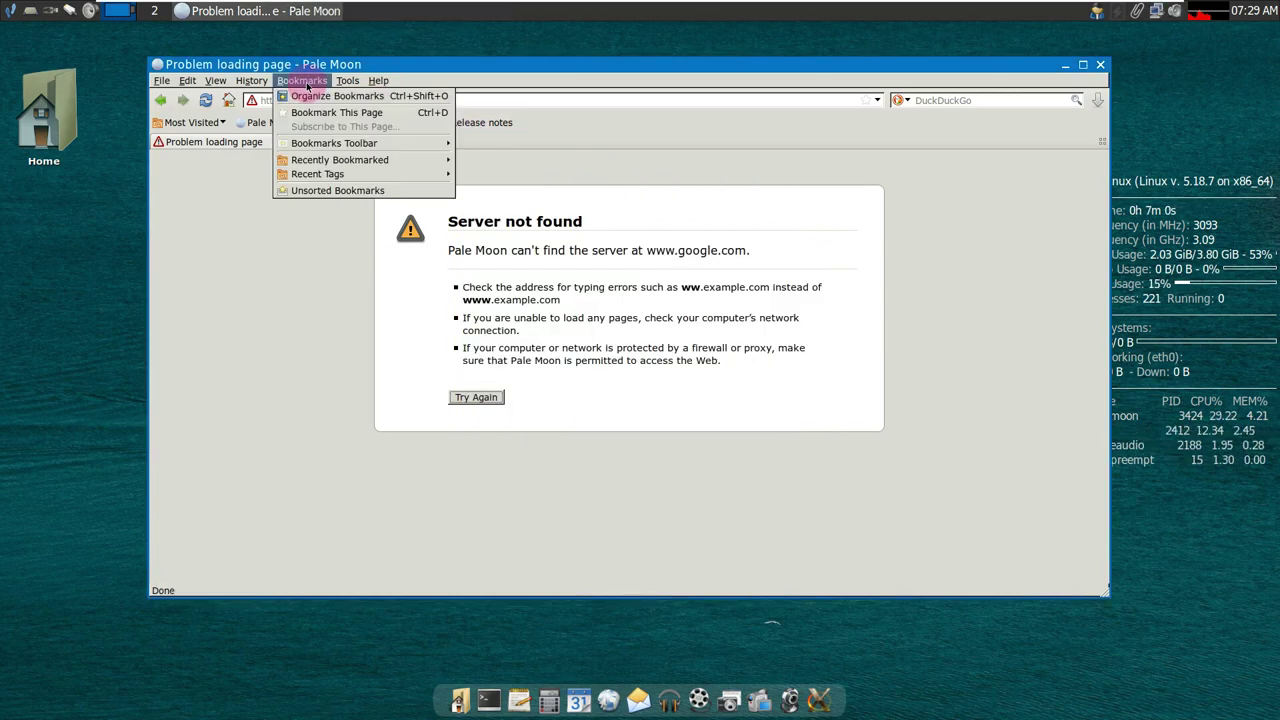
mouse_move(355, 81)
left_click(364, 186)
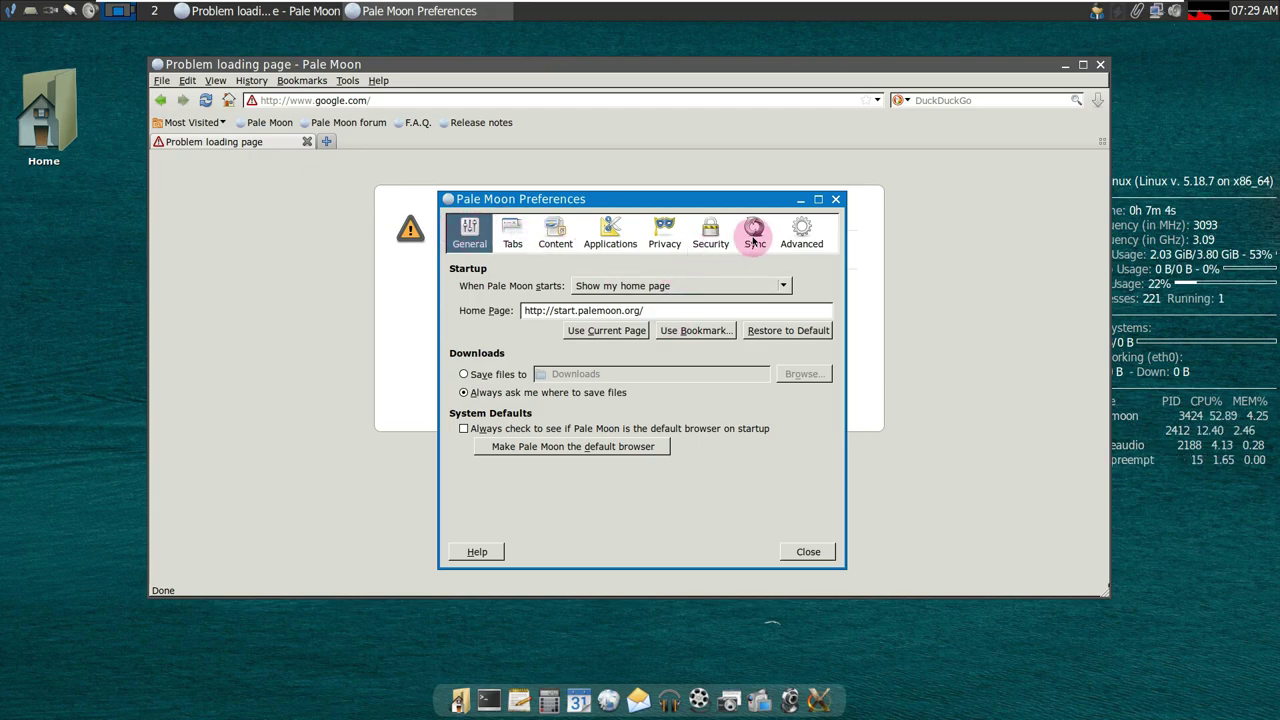
left_click(512, 240)
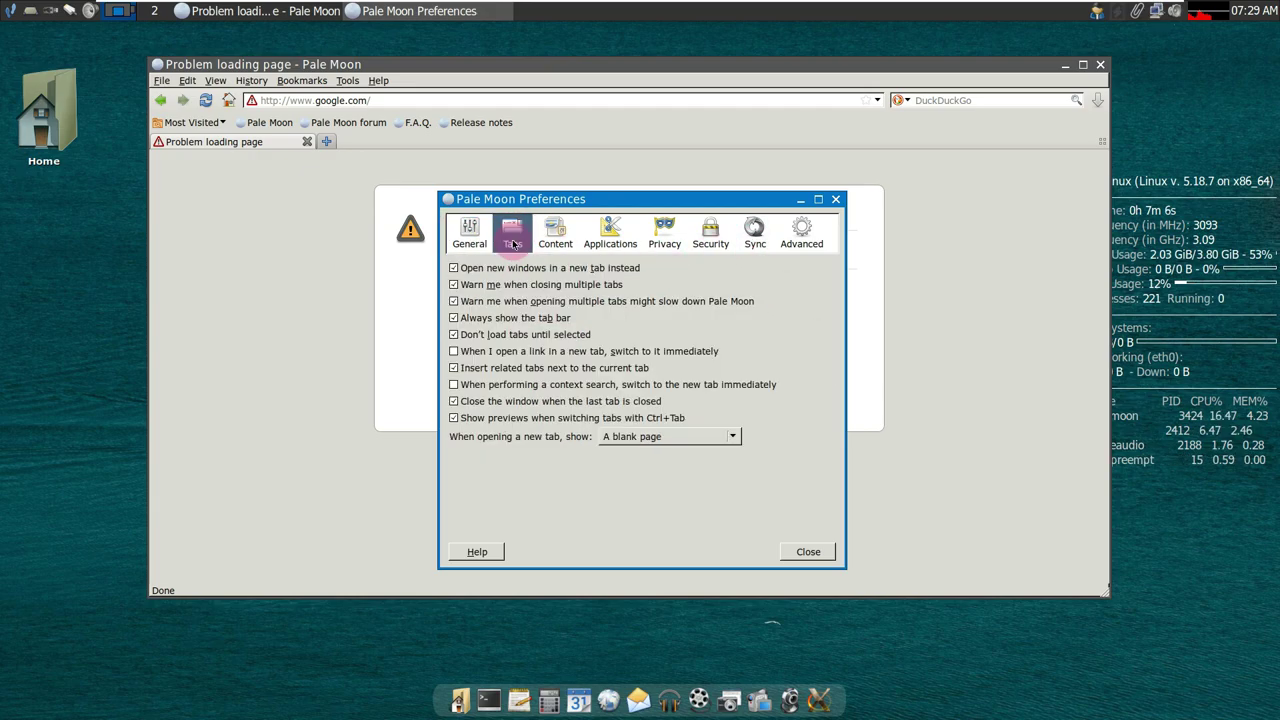
left_click(565, 234)
left_click(625, 235)
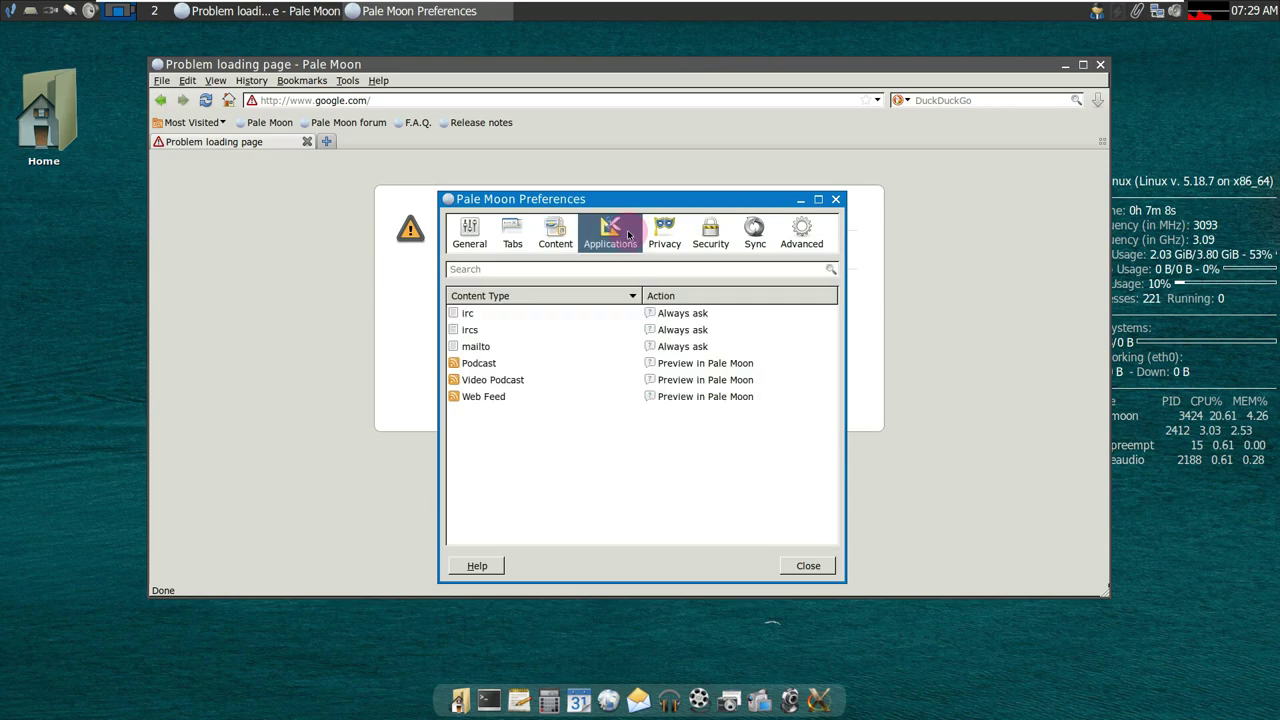
left_click(690, 240)
left_click(665, 238)
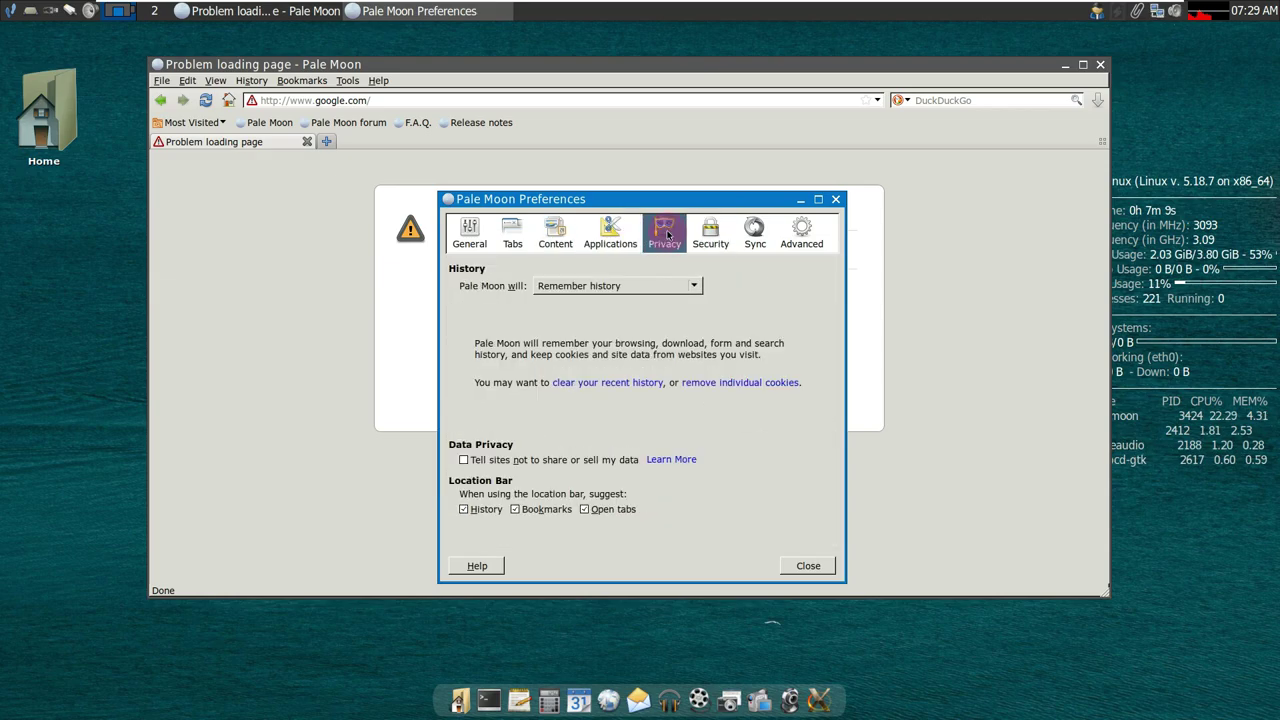
left_click(752, 238)
left_click(806, 236)
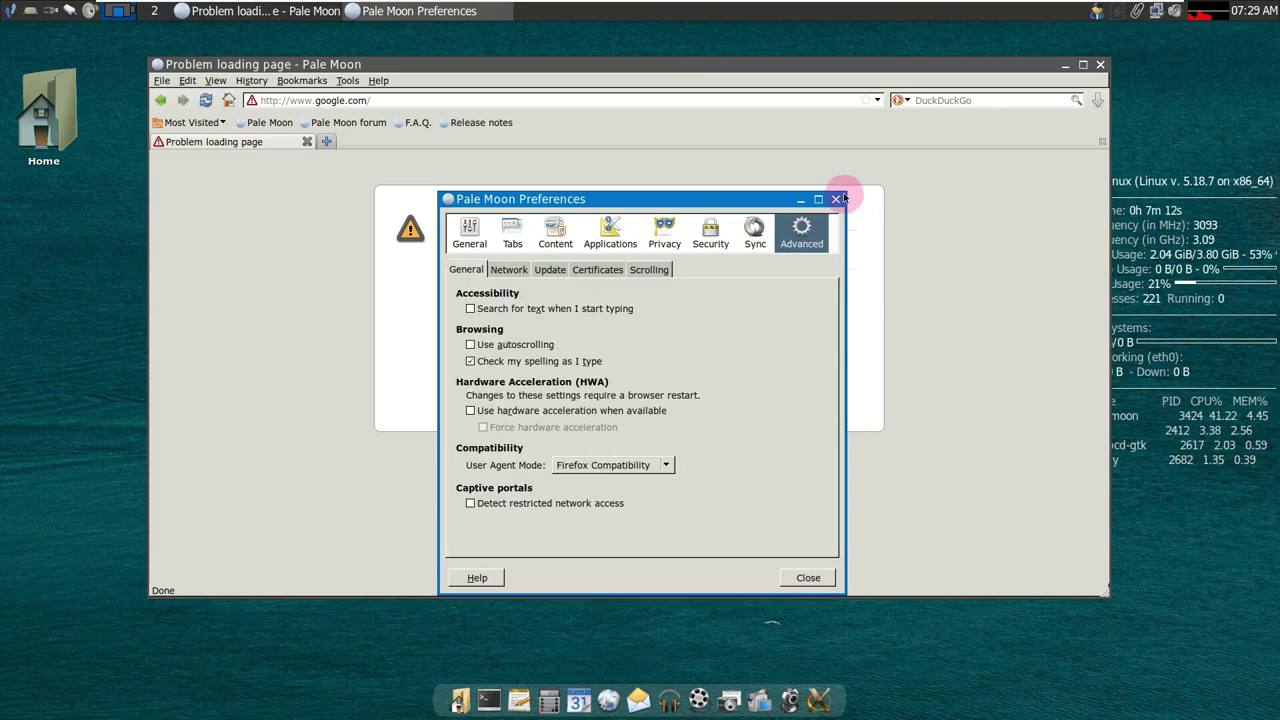
left_click(836, 199)
Search DuckDuckGo for "vbjhjjk" in Pale Moon and close the browser
left_click(982, 98)
type("vbj")
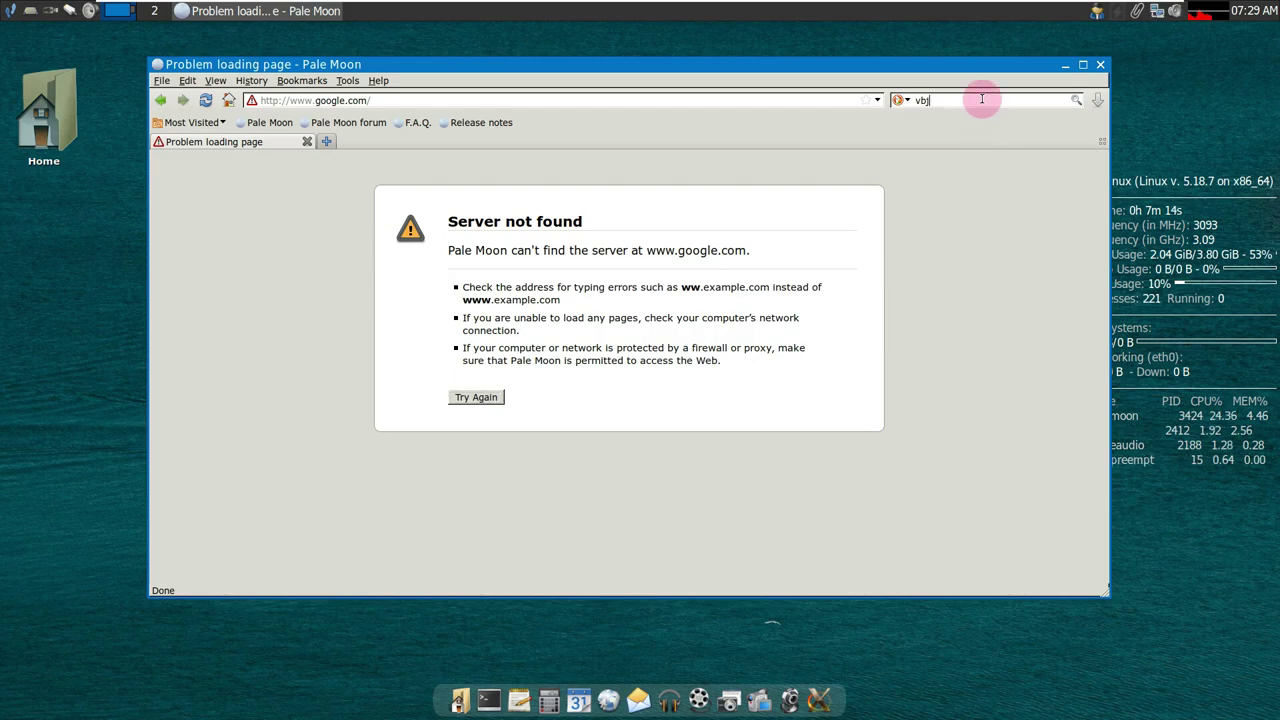
type("hjjk")
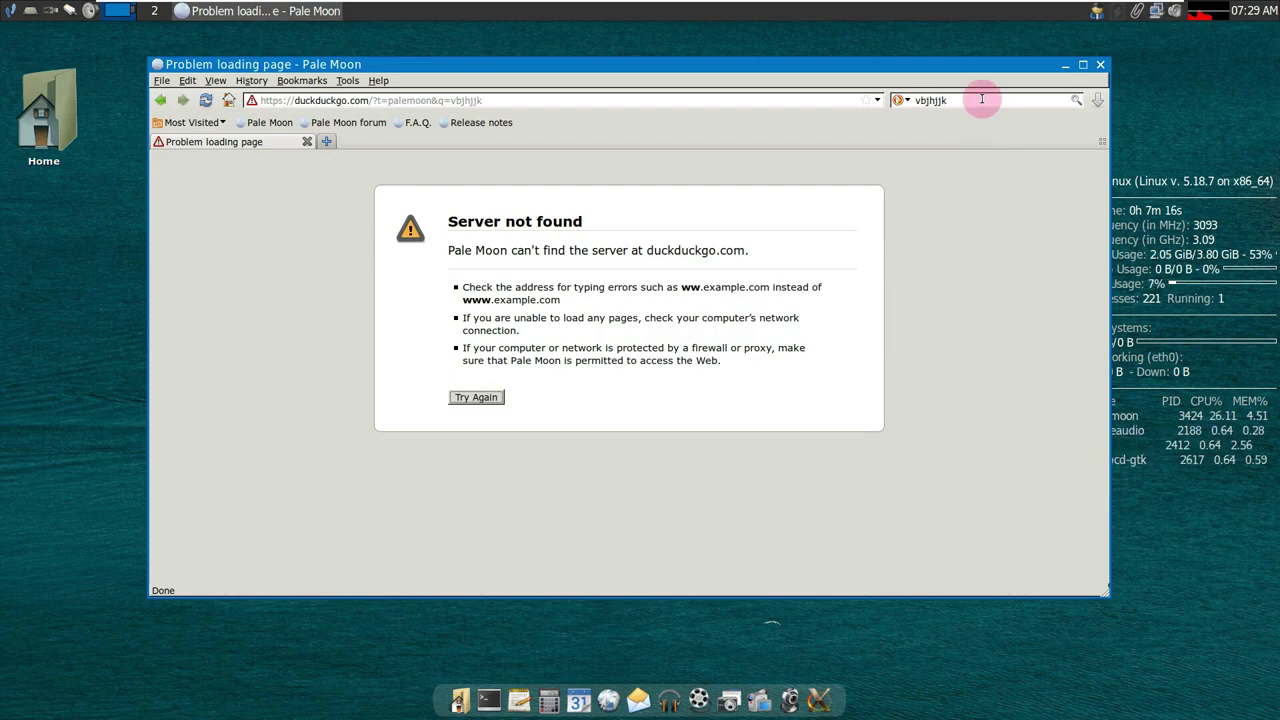
left_click(1099, 66)
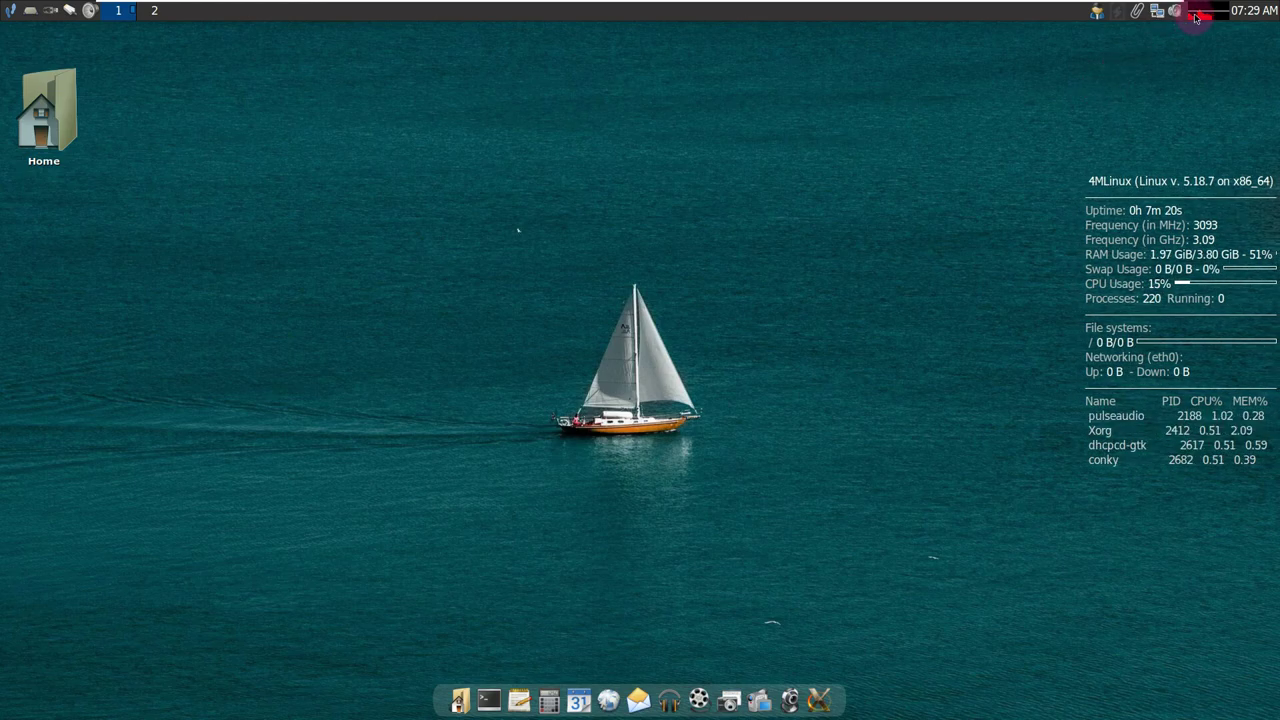
right_click(794, 237)
left_click(737, 614)
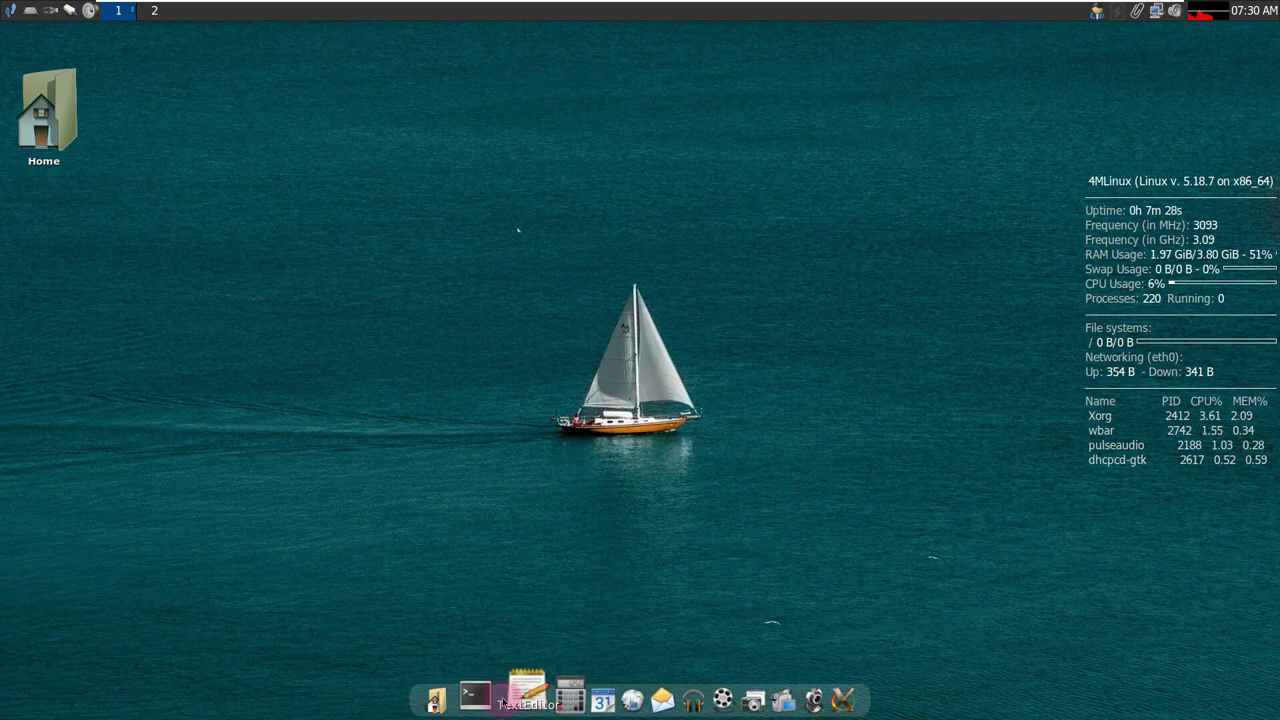
right_click(305, 259)
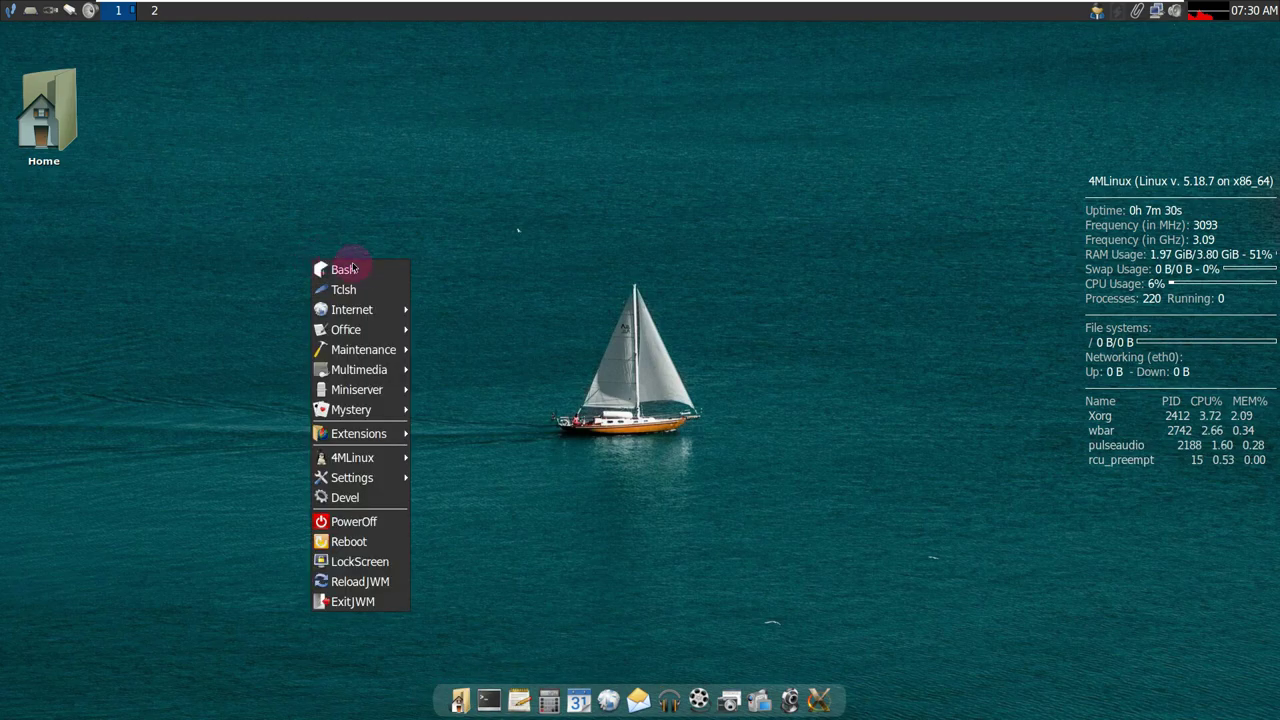
left_click(478, 177)
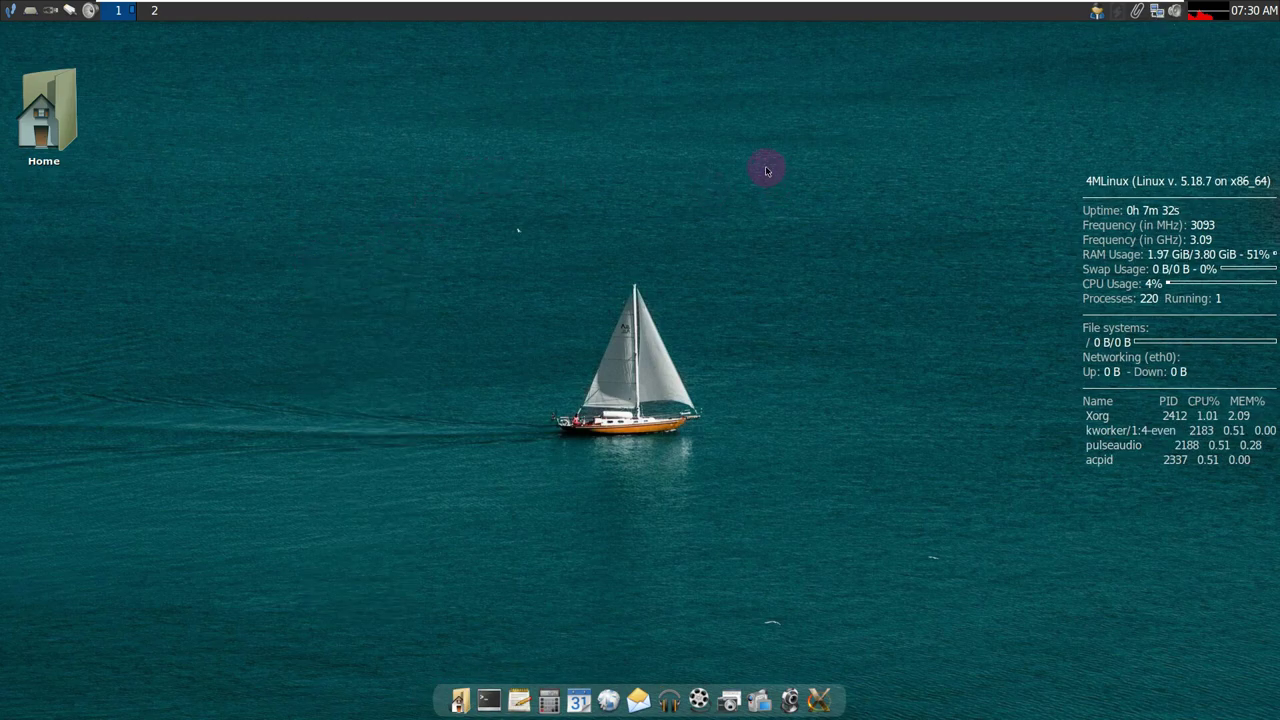
Run the 4MLinux Installer in a maximized window, continue past its welcome text, and close it
right_click(505, 153)
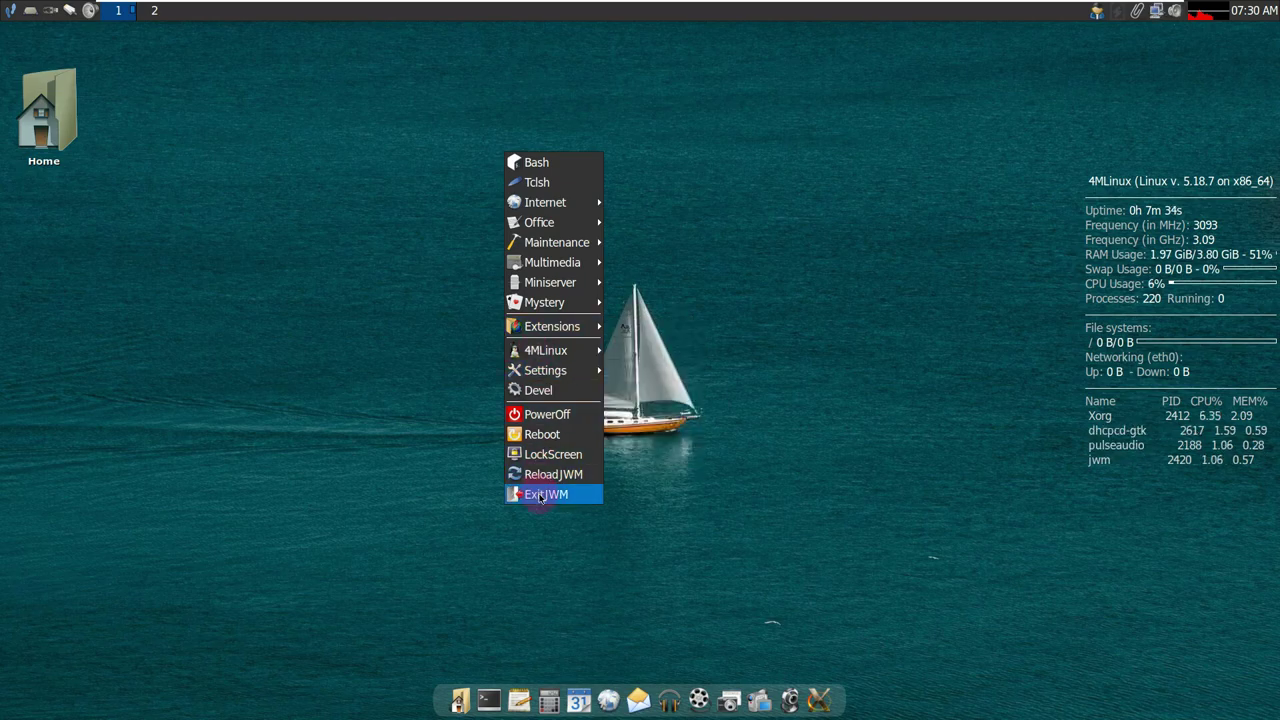
mouse_move(572, 358)
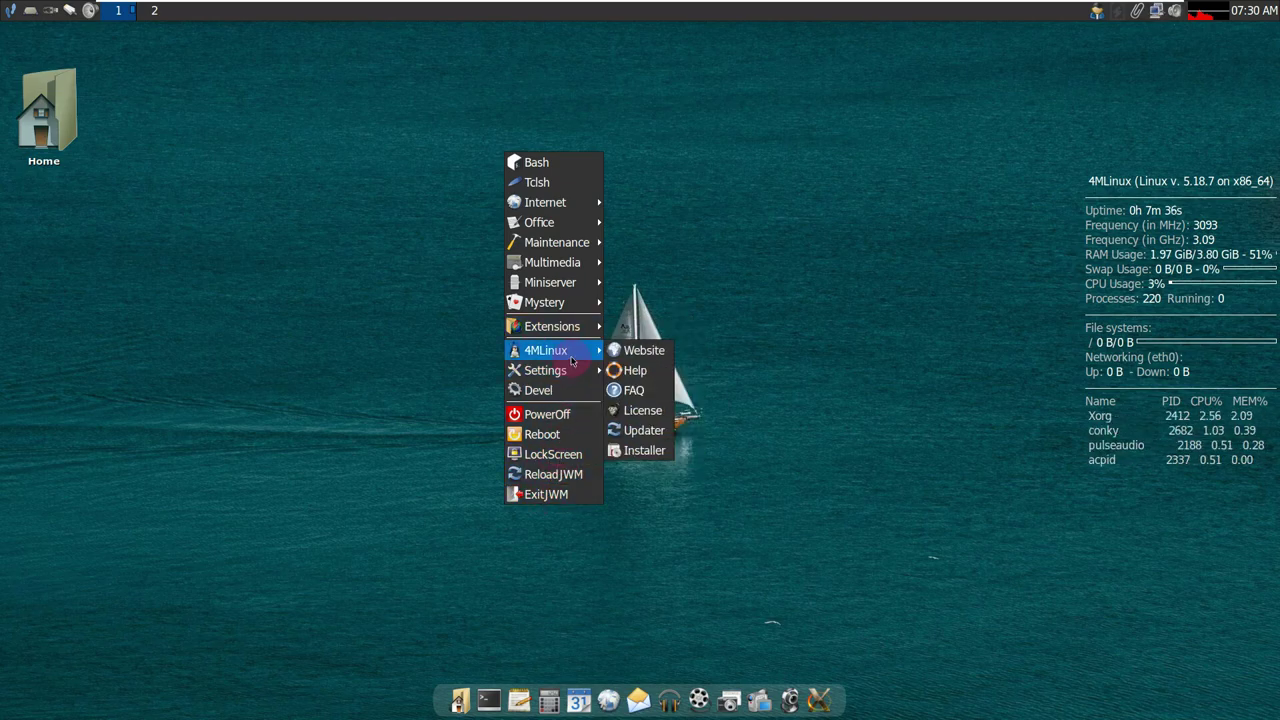
left_click(634, 450)
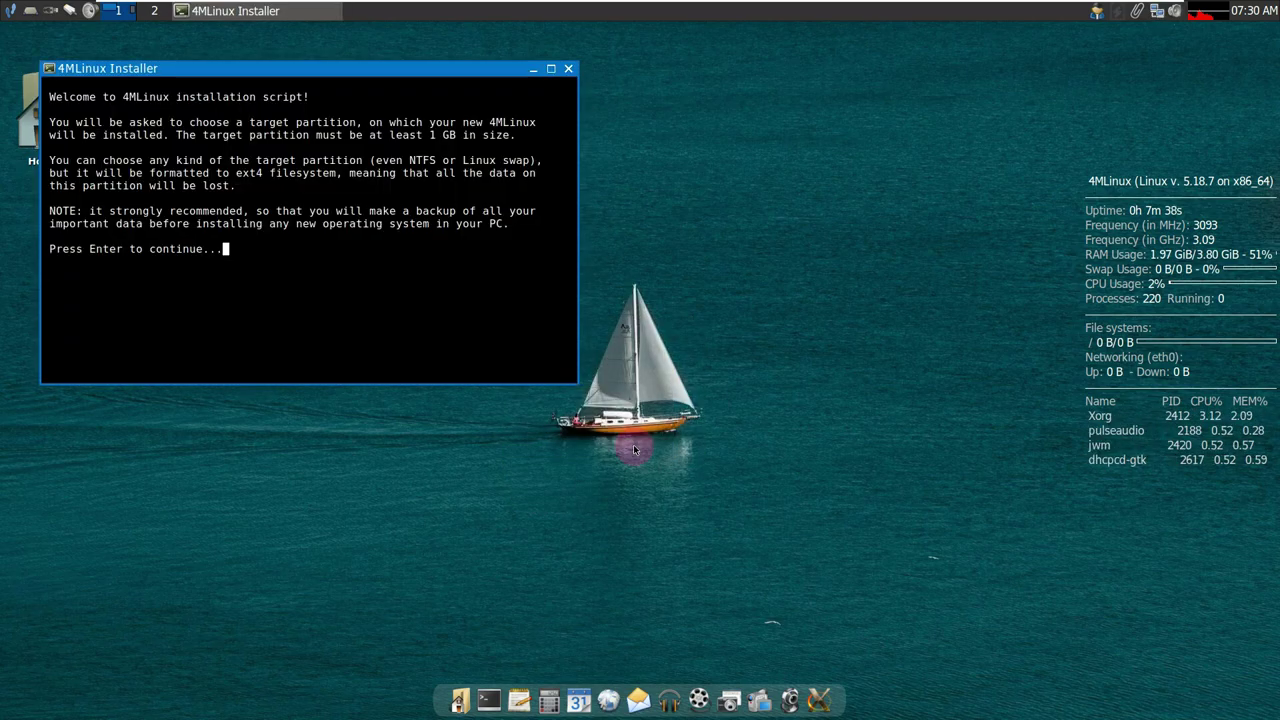
left_click_drag(371, 71, 631, 165)
left_click(810, 163)
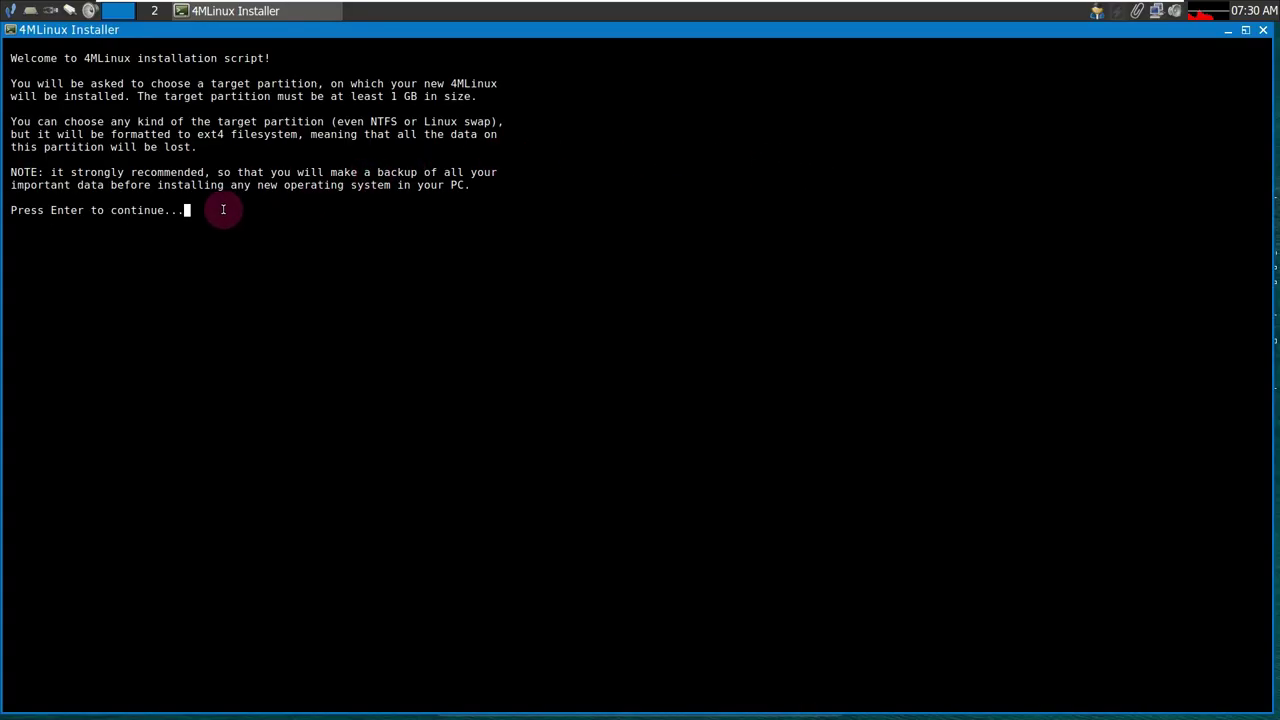
key("Return")
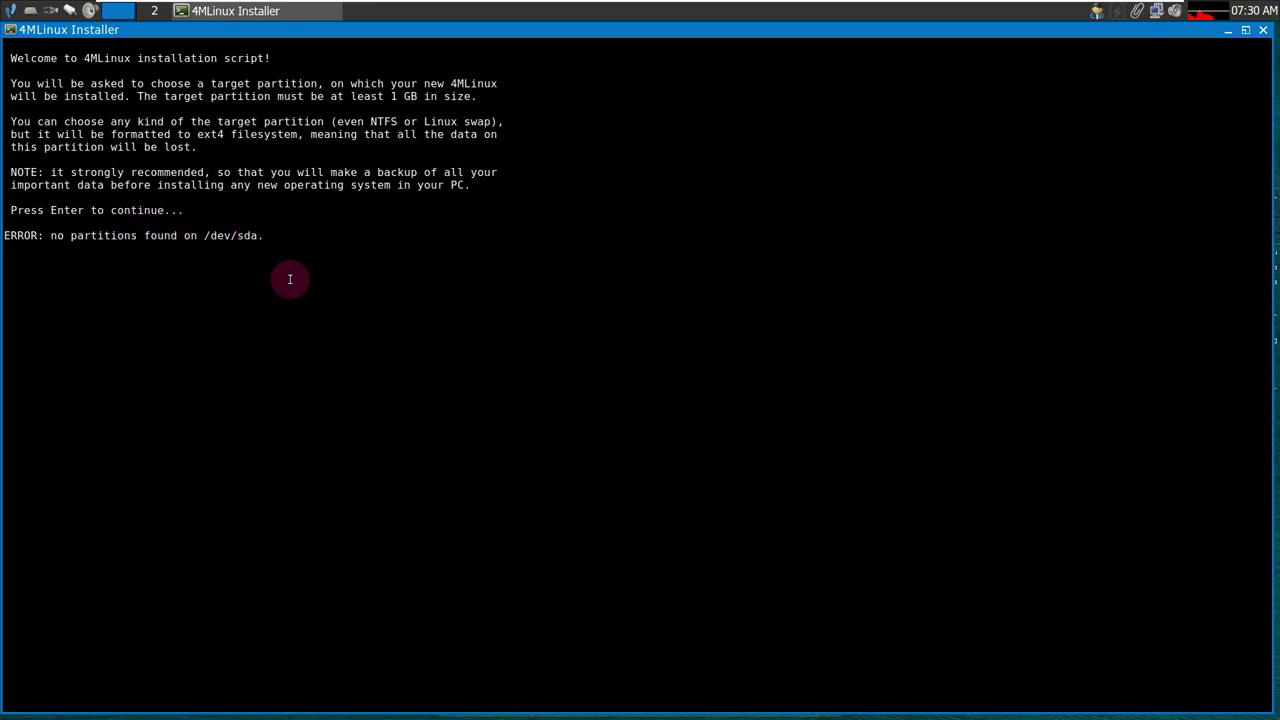
left_click(1262, 31)
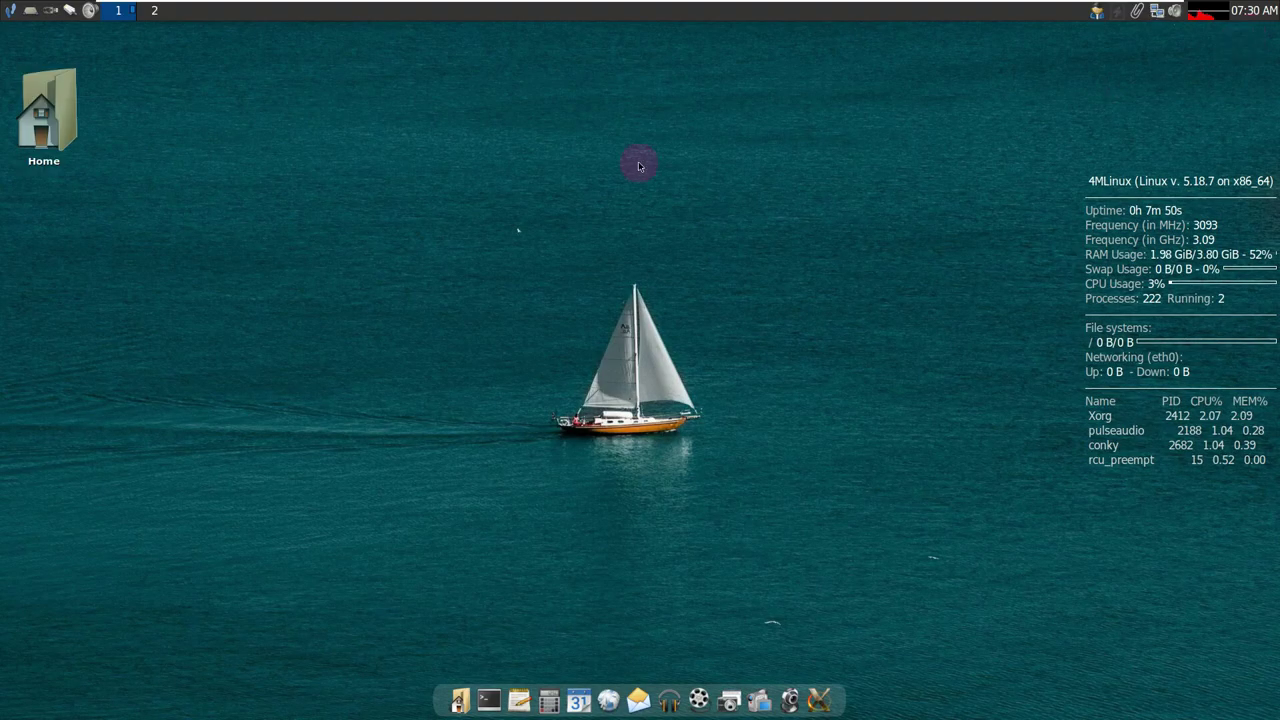
Power off the 4MLinux system and confirm the shutdown
left_click(456, 324)
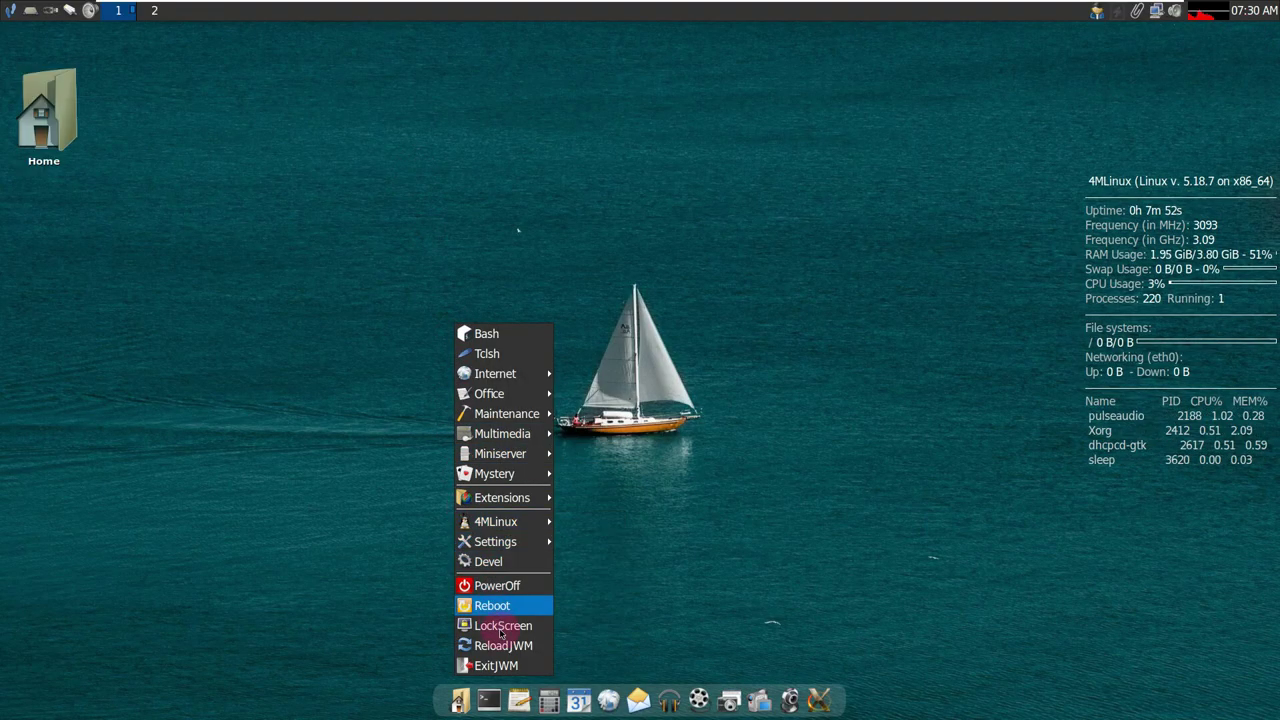
left_click(516, 598)
left_click(609, 388)
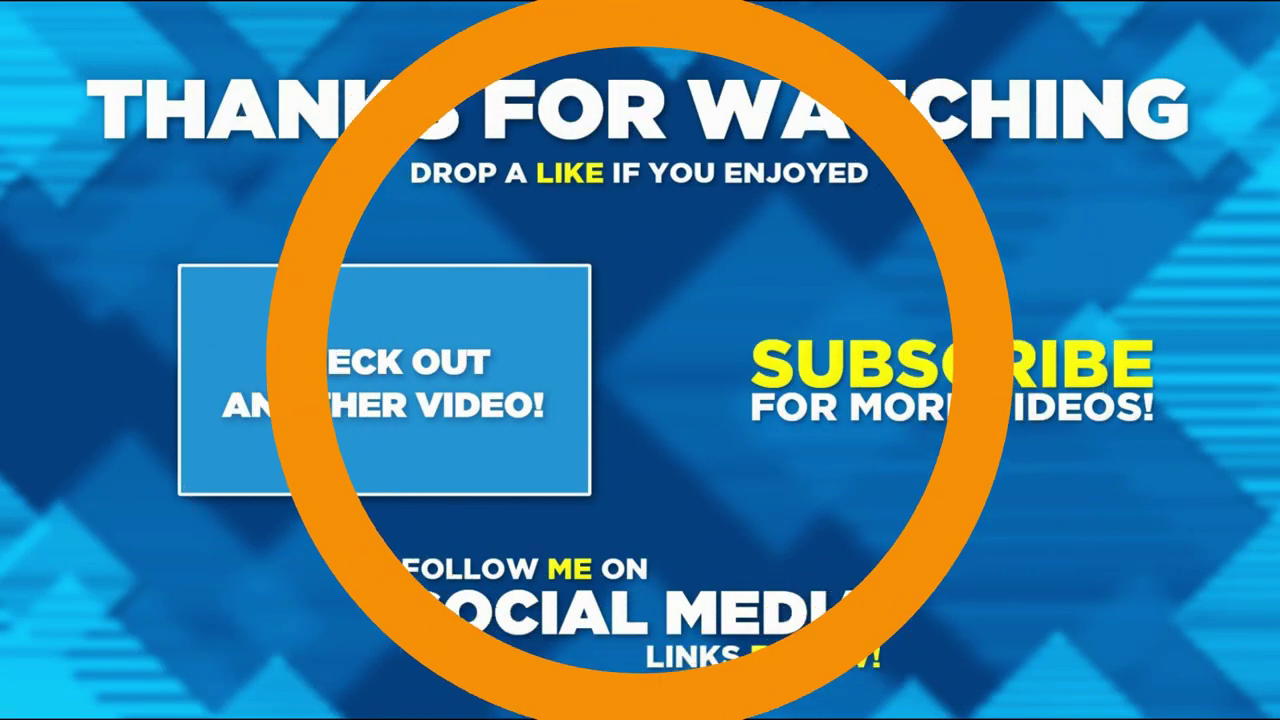